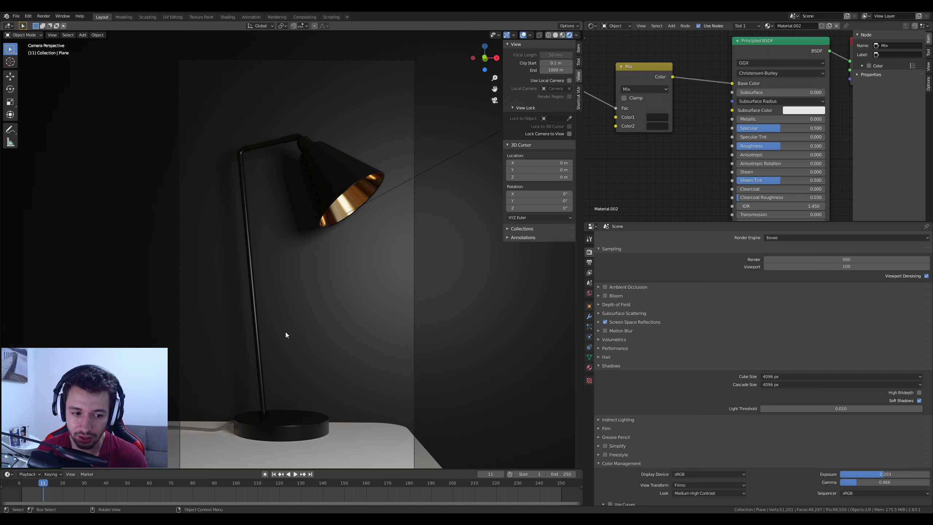
# Examine the finished desk lamp from several angles and compare it with the rendu.png render in Photos, including the lamp base.
pyautogui.moveTo(285, 333); pyautogui.dragTo(390, 176, button='middle')
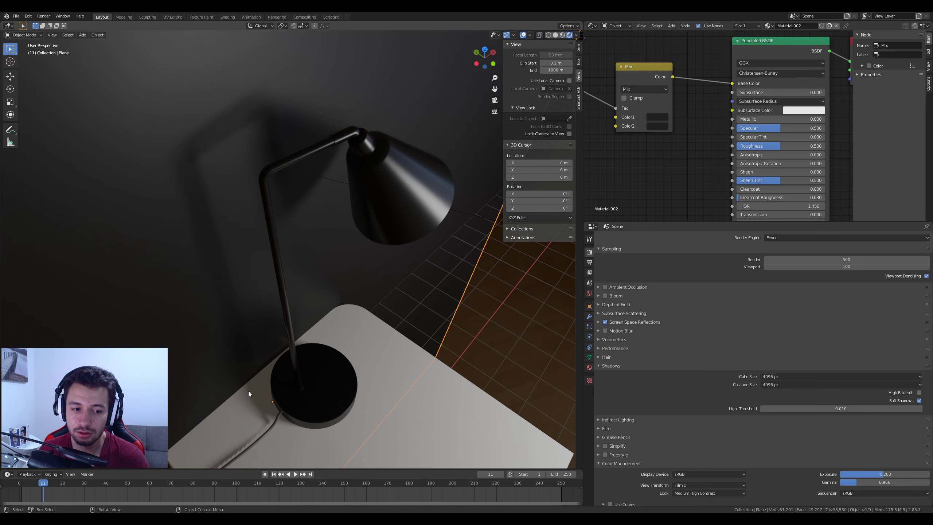
pyautogui.moveTo(269, 410); pyautogui.dragTo(286, 427, button='middle')
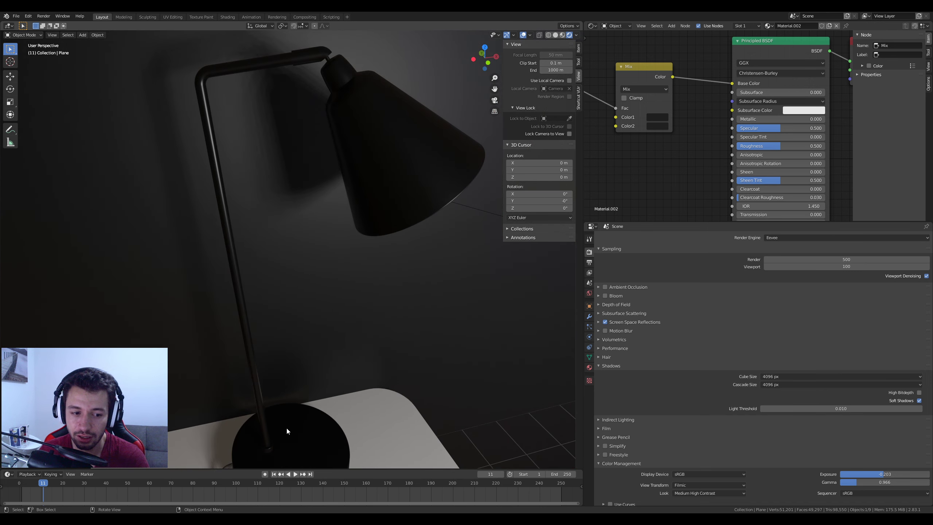
pyautogui.press('KP_0')
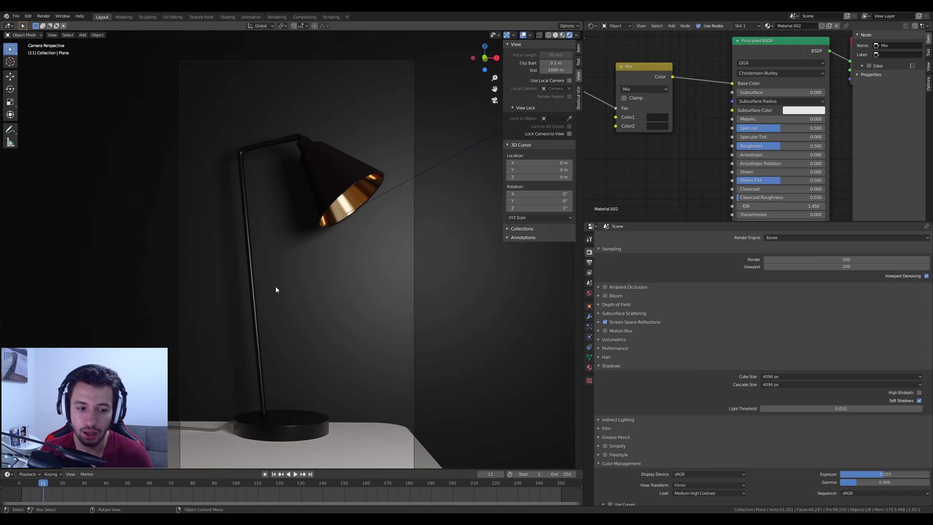
pyautogui.moveTo(260, 518)
pyautogui.click(261, 490)
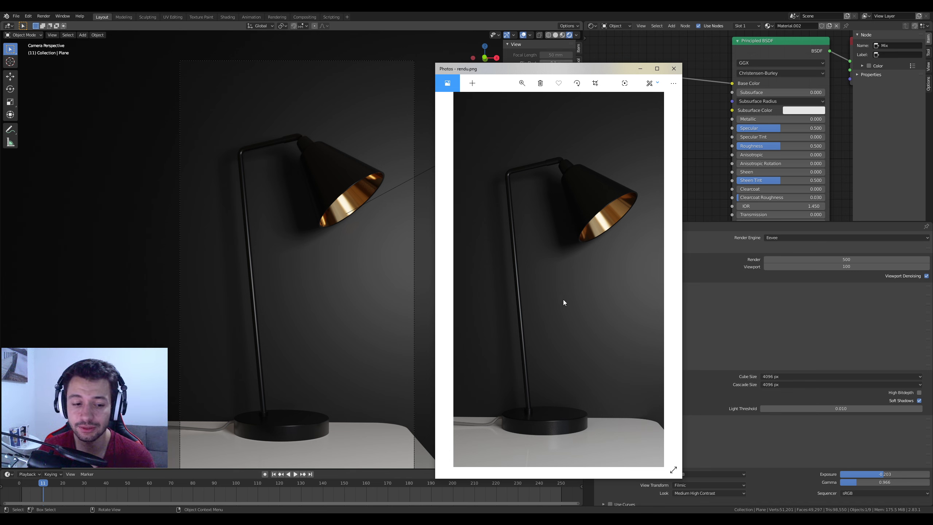
pyautogui.keyDown('ctrl'); pyautogui.scroll(5, 535, 434); pyautogui.keyUp('ctrl')
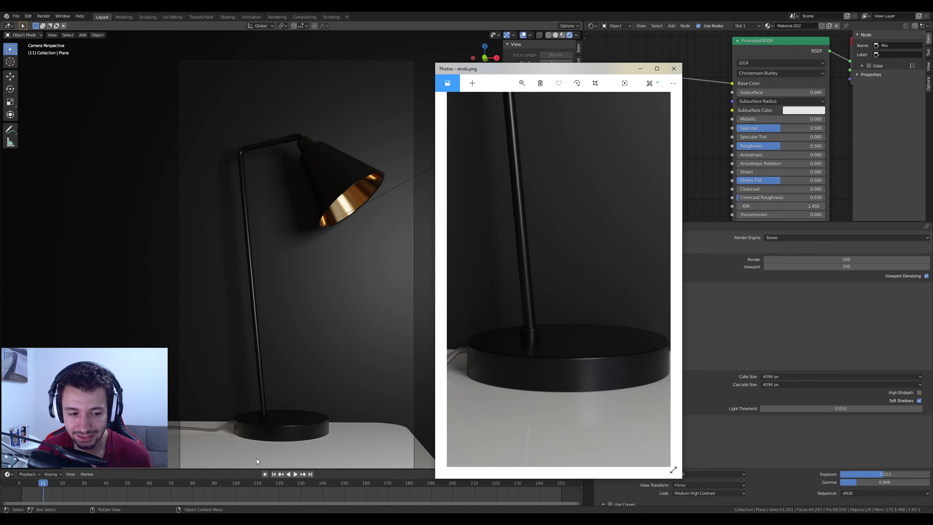
pyautogui.keyDown('ctrl'); pyautogui.scroll(-5, 540, 312); pyautogui.keyUp('ctrl')
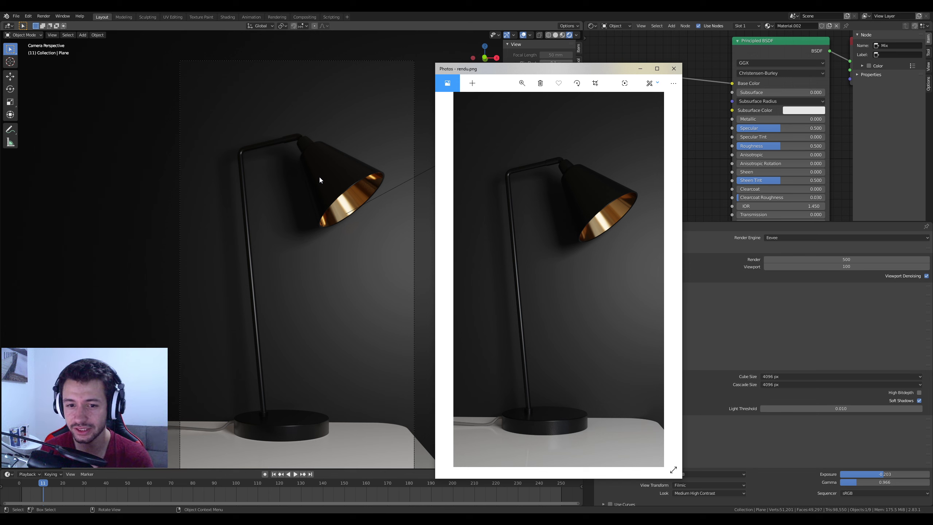
# Switch to the Blender window with the default cube scene and start Shortcut VUr, returning to the object's transform properties.
pyautogui.click(243, 518)
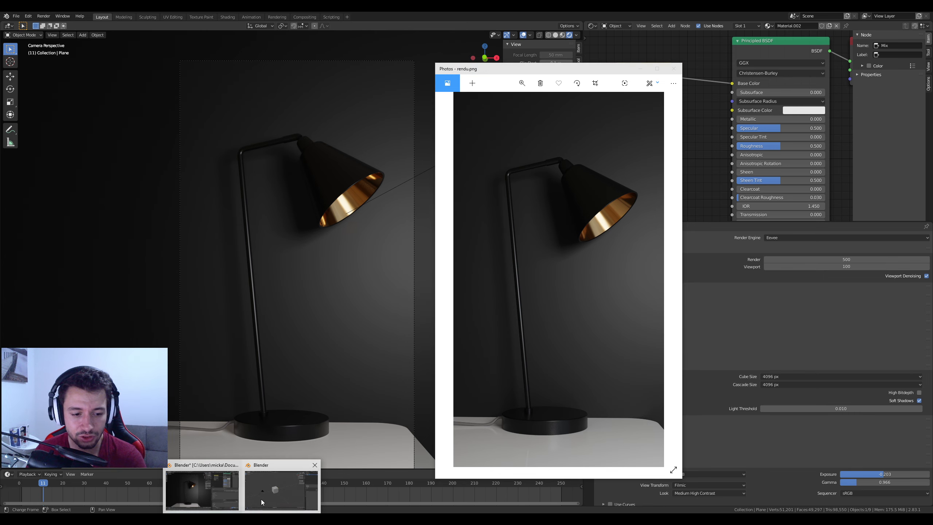
pyautogui.click(260, 498)
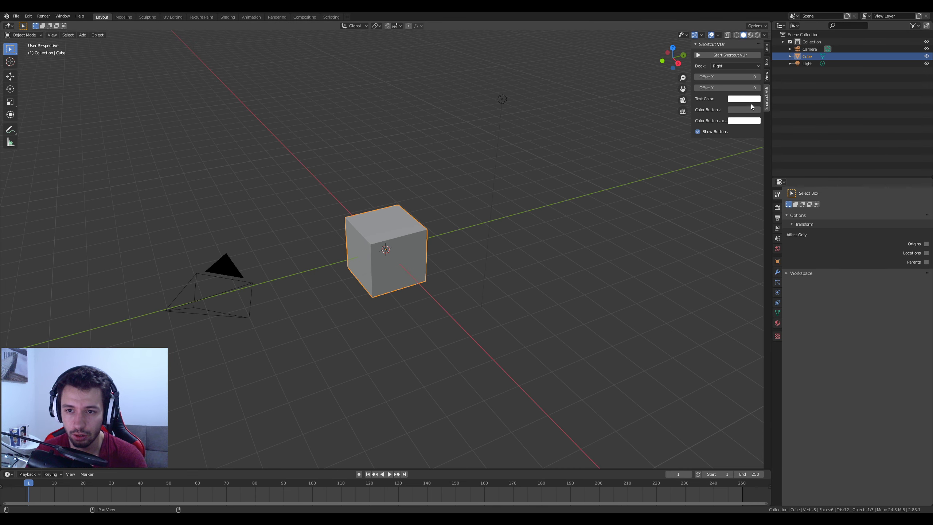
pyautogui.click(733, 55)
pyautogui.click(766, 47)
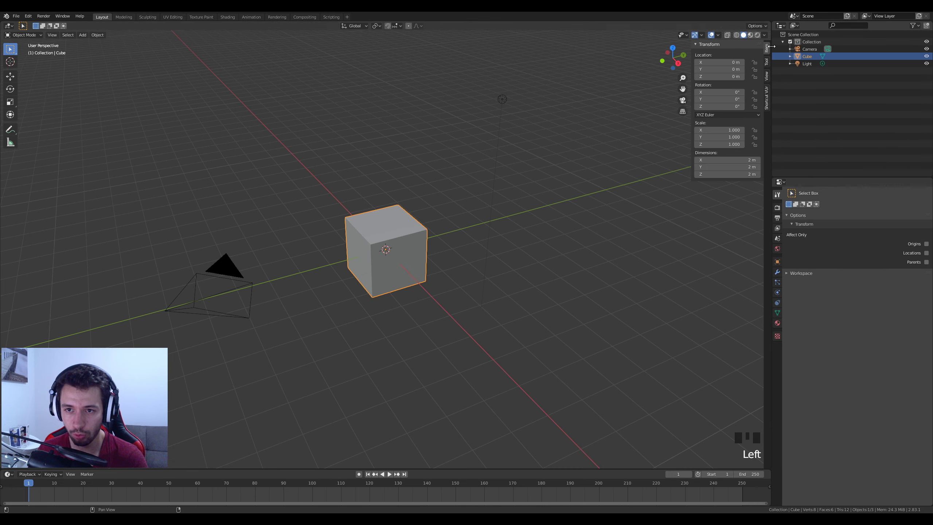
# Enlarge the Outliner area in width and height and turn it into an Image Editor.
pyautogui.moveTo(772, 46); pyautogui.dragTo(573, 59)
pyautogui.moveTo(674, 178); pyautogui.dragTo(646, 262)
pyautogui.click(582, 26)
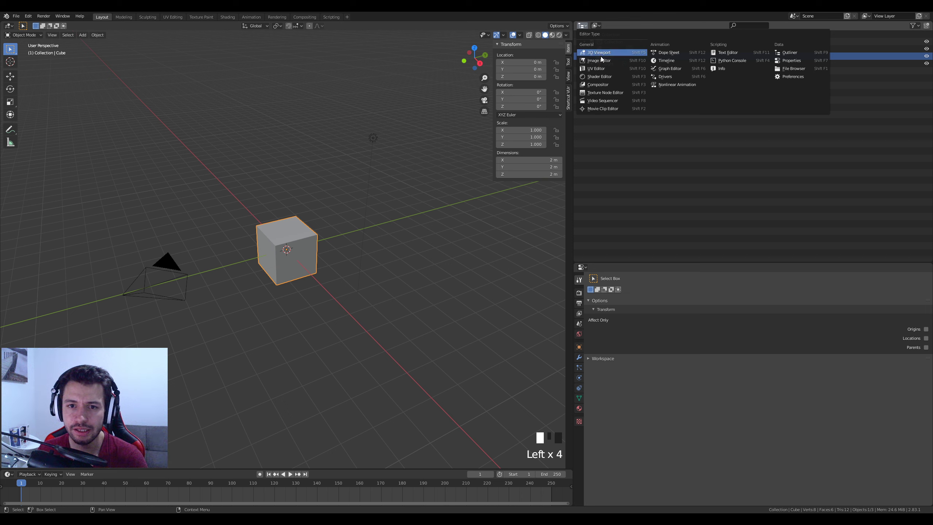
pyautogui.click(598, 61)
# Open the reference image rendu.png from the lampe folder in the Image Editor.
pyautogui.click(761, 25)
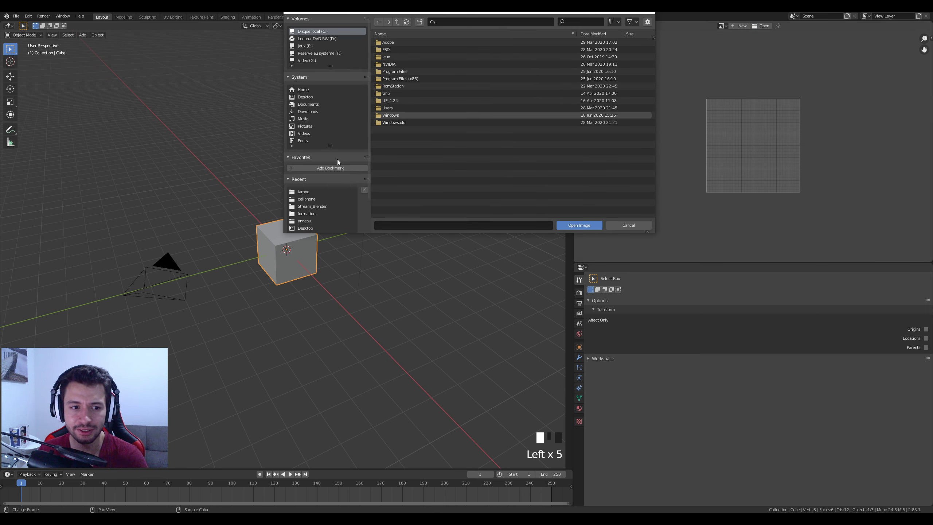
pyautogui.click(304, 192)
pyautogui.doubleClick(403, 51)
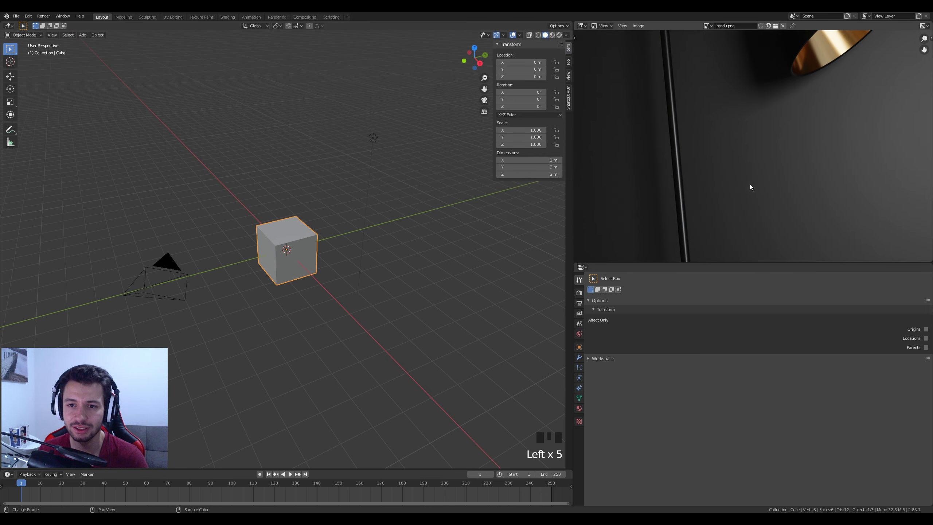
pyautogui.scroll(-5, 730, 156)
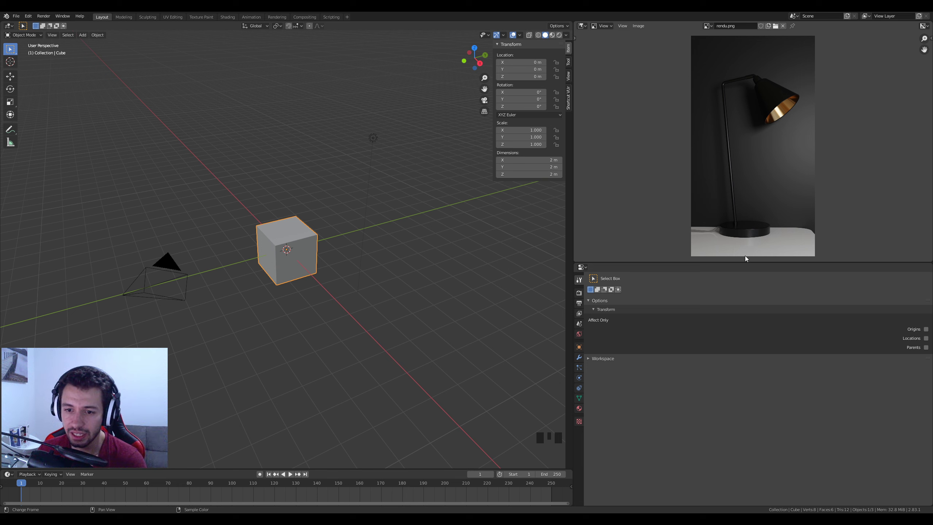
# Resize the Image Editor area taller and slightly narrower so the whole lamp reference fits beside the 3D viewport.
pyautogui.moveTo(746, 261); pyautogui.dragTo(749, 388)
pyautogui.scroll(5, 732, 254)
pyautogui.scroll(-4, 592, 213)
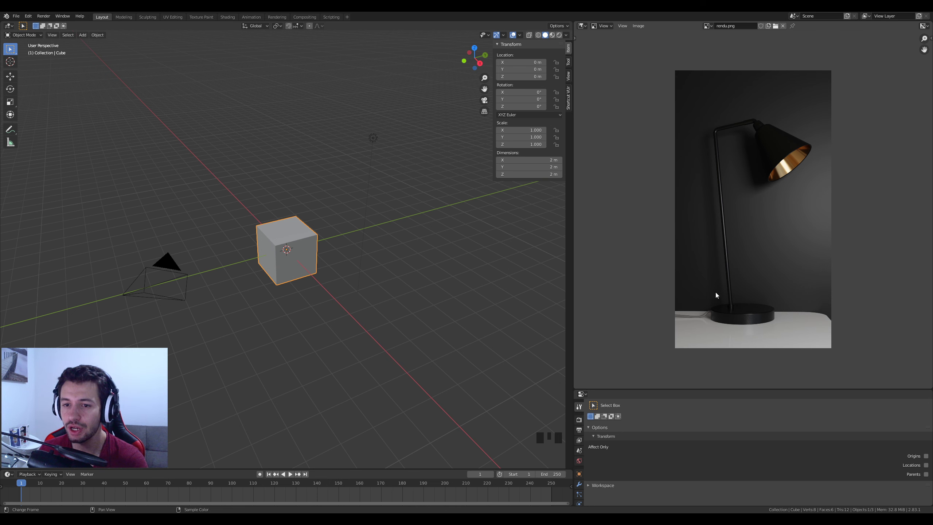
pyautogui.scroll(-3, 734, 236)
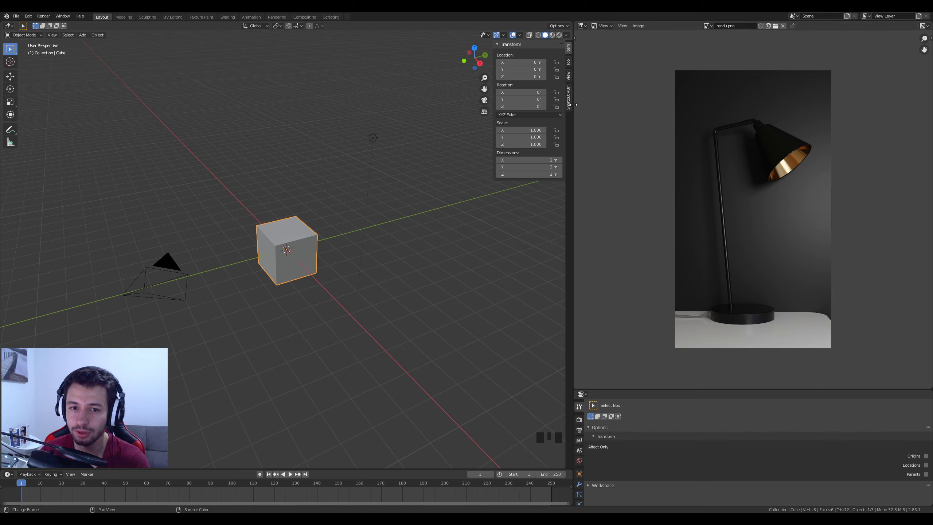
pyautogui.moveTo(573, 106); pyautogui.dragTo(708, 106)
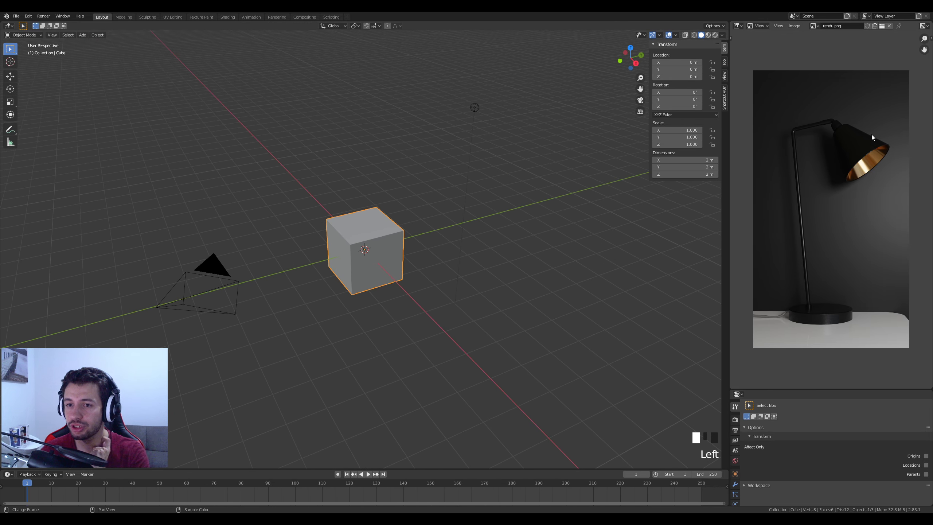
pyautogui.moveTo(730, 147); pyautogui.dragTo(608, 161)
pyautogui.scroll(1, 732, 215)
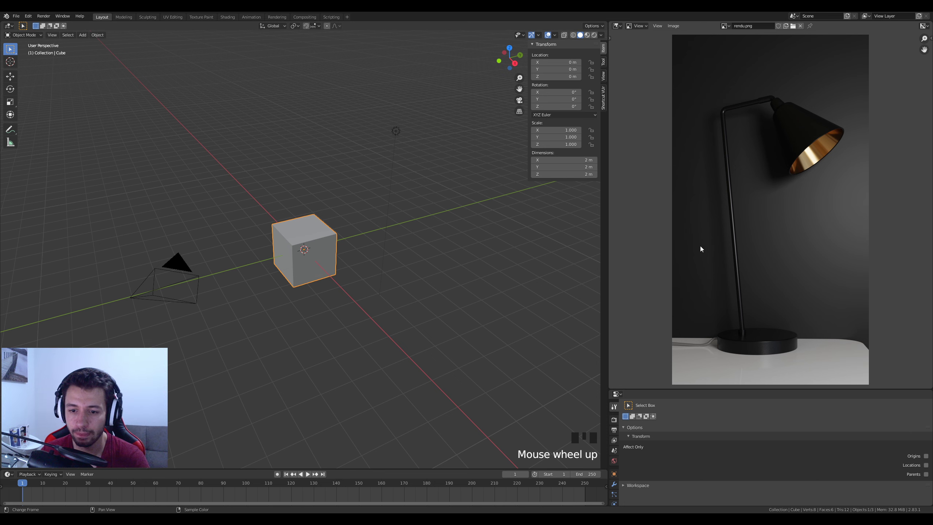
# Delete the default cube, keeping the lamp base framed in the reference image.
pyautogui.moveTo(754, 344); pyautogui.dragTo(740, 279, button='middle')
pyautogui.scroll(3, 741, 278)
pyautogui.moveTo(755, 313); pyautogui.dragTo(809, 253, button='middle')
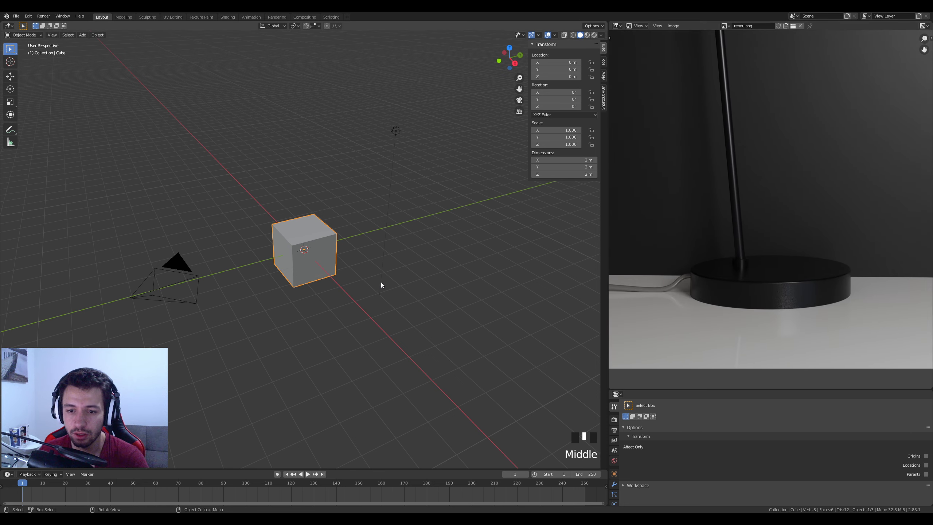
pyautogui.moveTo(380, 285); pyautogui.dragTo(269, 257, button='middle')
pyautogui.scroll(1, 269, 257)
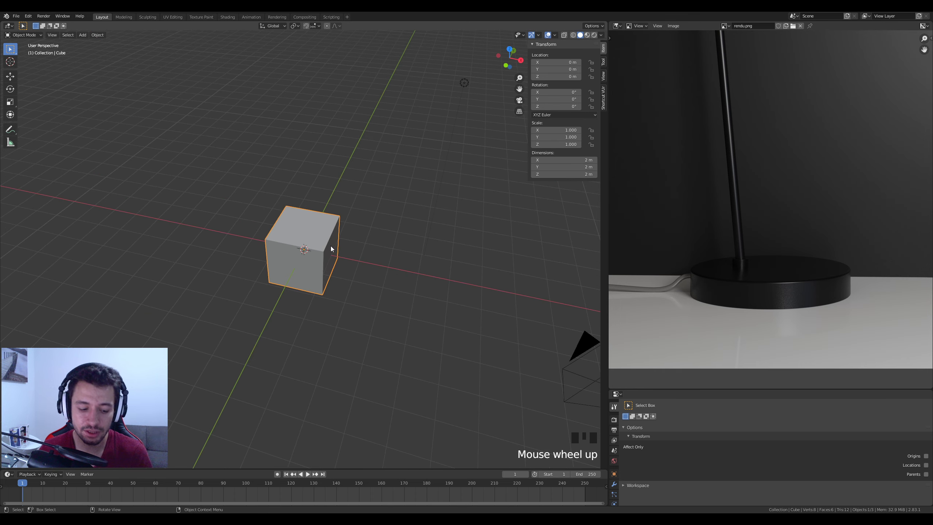
pyautogui.press('Delete')
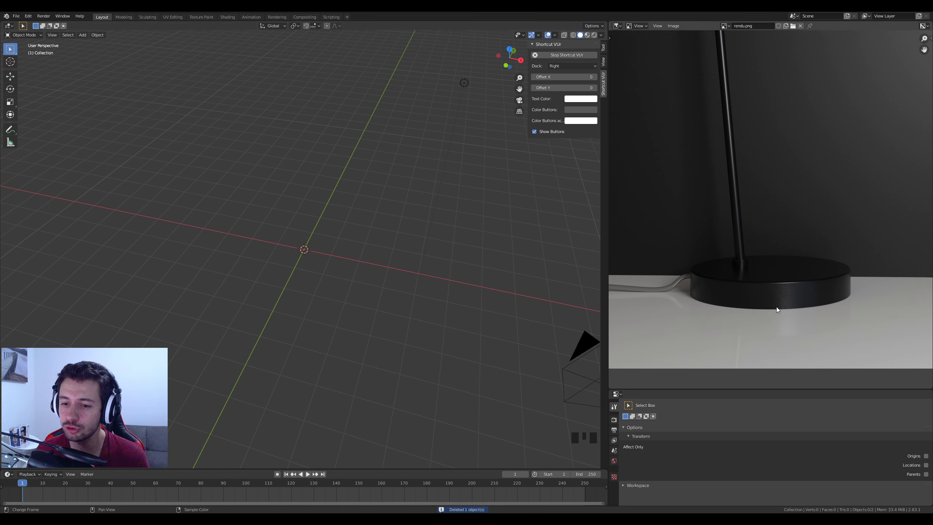
# Add a mesh cylinder at the world origin for the lamp base.
pyautogui.hotkey('shift', 'a')
pyautogui.moveTo(366, 268)
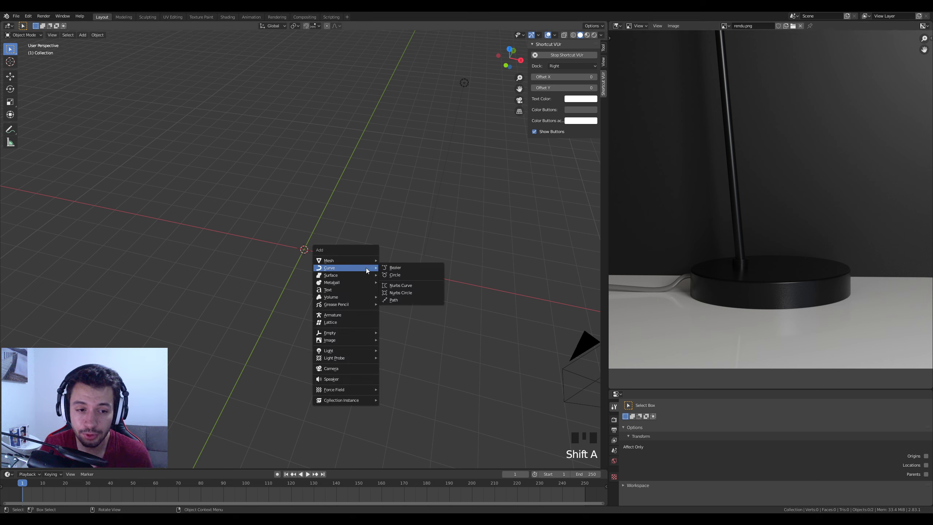
pyautogui.moveTo(333, 263)
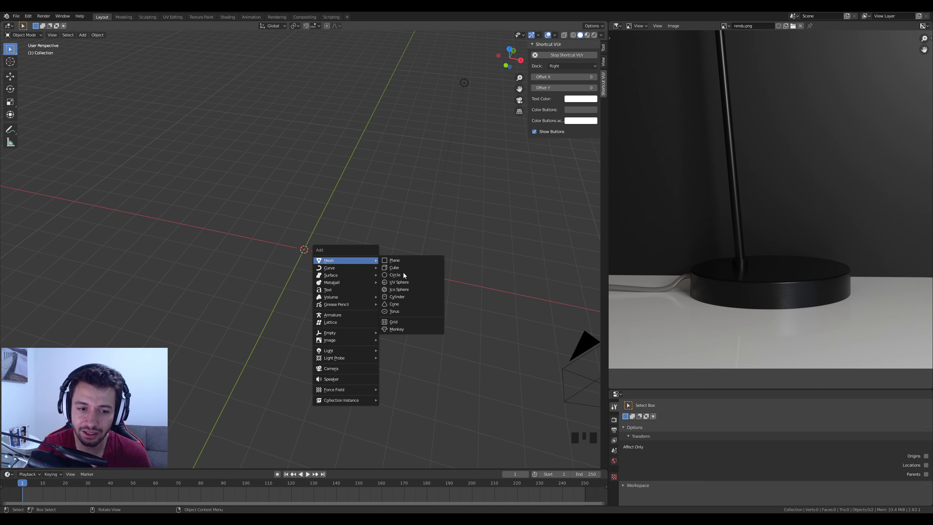
pyautogui.click(406, 297)
# Flatten the cylinder in front view by scaling it along Z to about 0.124.
pyautogui.press('KP_1')
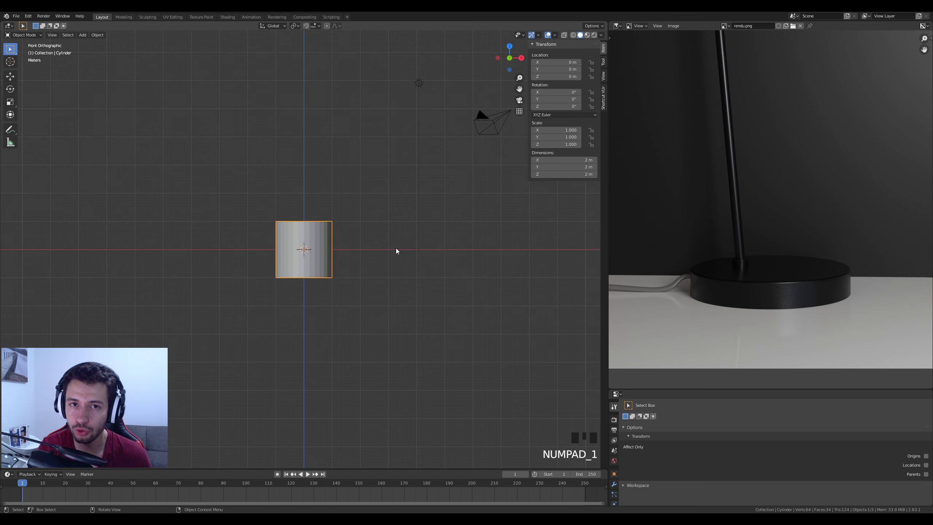
pyautogui.press('KP_Decimal')
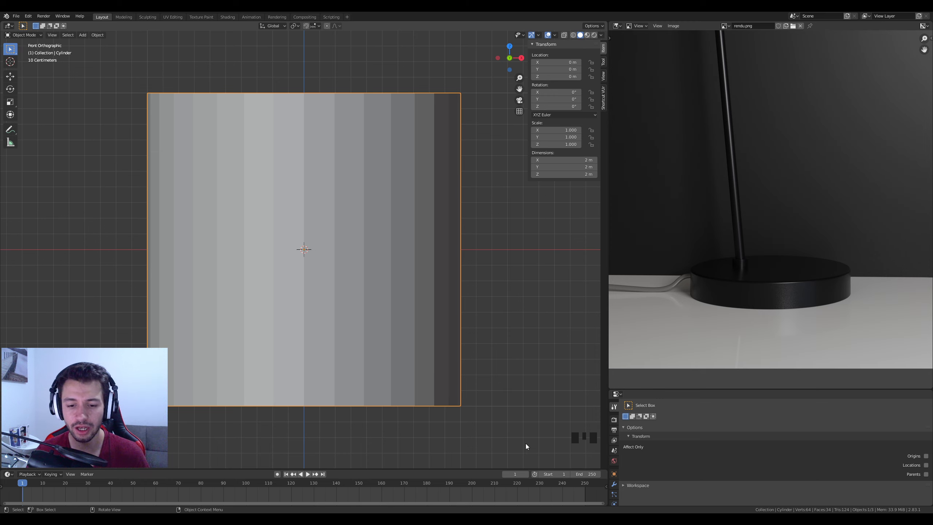
pyautogui.press('s')
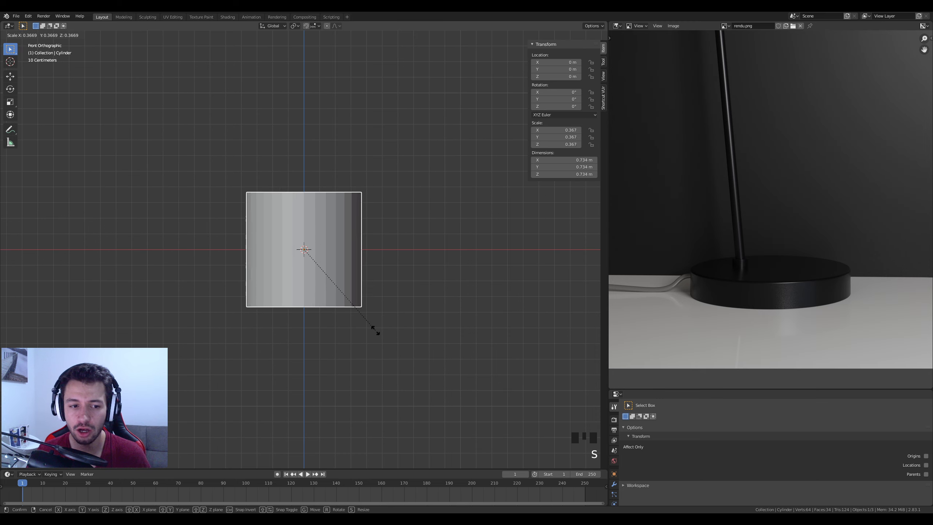
pyautogui.press('z')
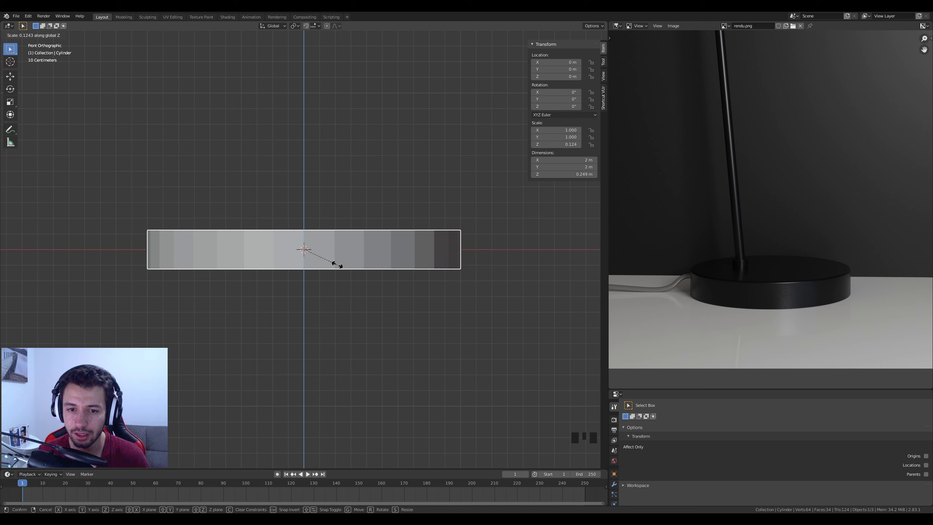
pyautogui.click(341, 264)
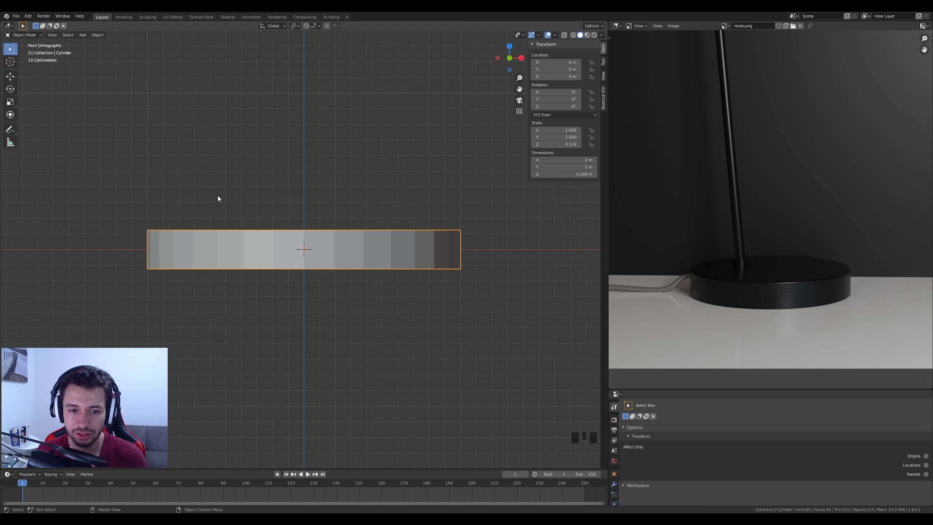
# Examine the rim of the lamp base in the reference image and the matching upper corner of the cylinder.
pyautogui.scroll(2, 845, 315)
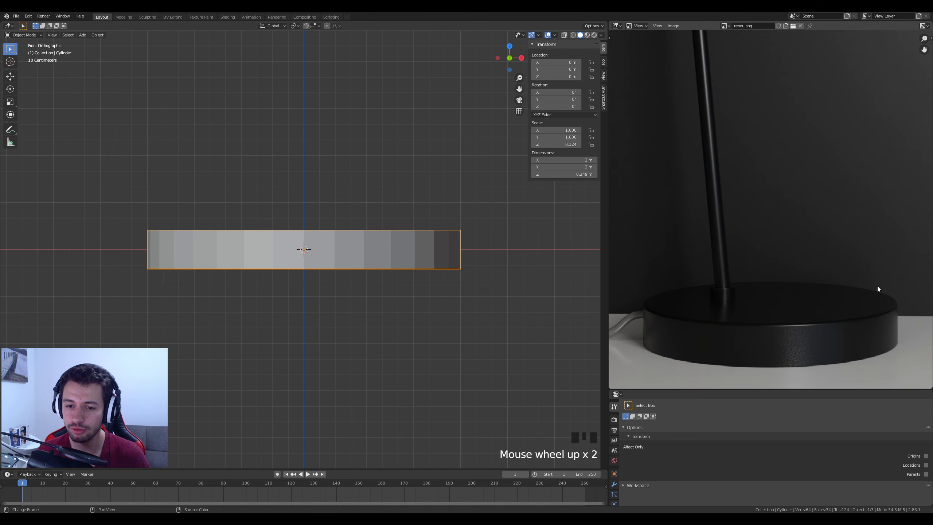
pyautogui.moveTo(845, 315); pyautogui.dragTo(819, 272, button='middle')
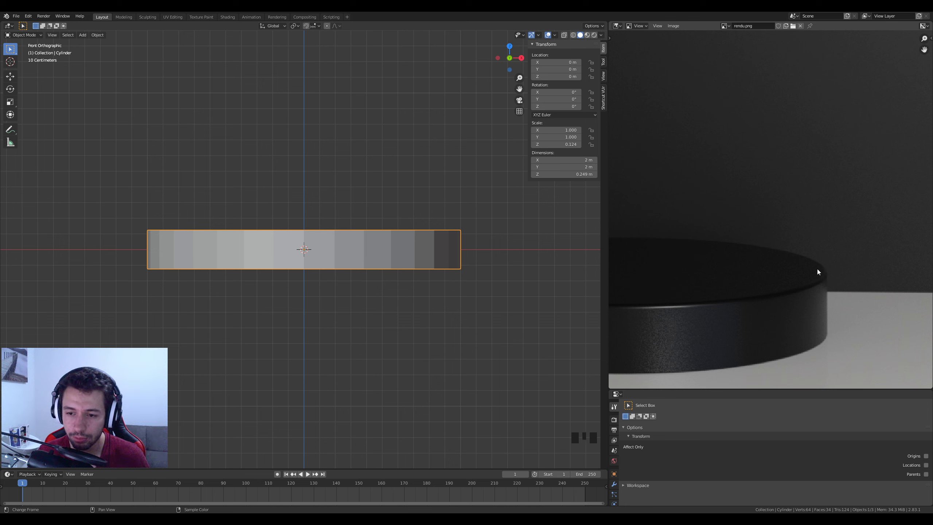
pyautogui.moveTo(823, 270); pyautogui.dragTo(737, 288, button='middle')
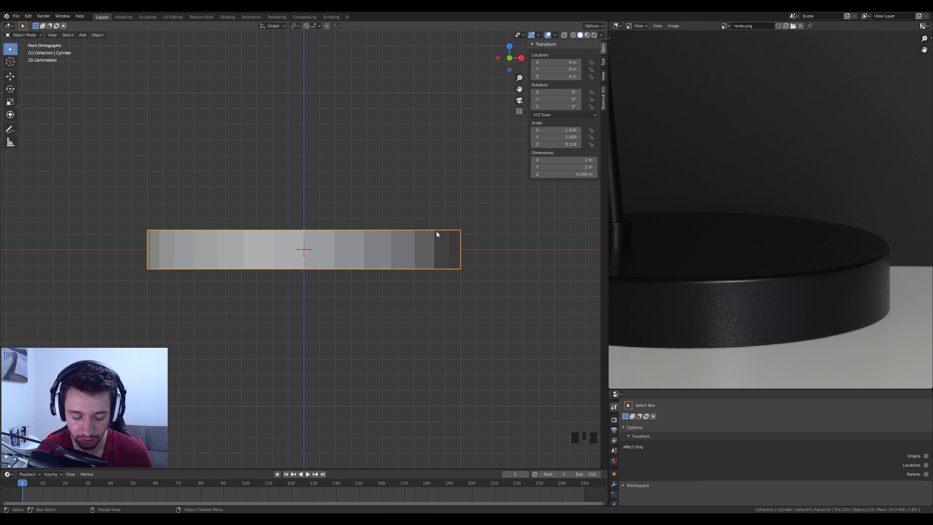
pyautogui.scroll(7, 499, 271)
pyautogui.keyDown('shift'); pyautogui.moveTo(458, 267); pyautogui.dragTo(116, 256, button='middle'); pyautogui.keyUp('shift')
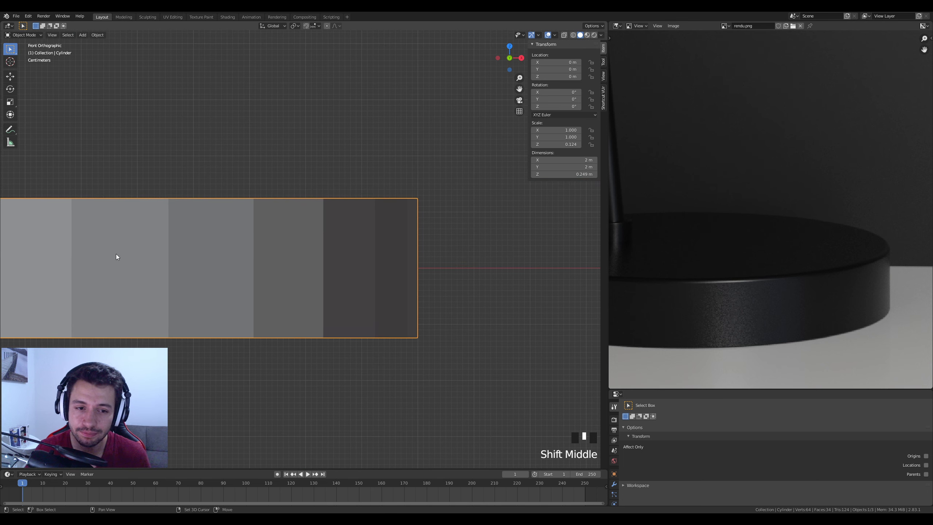
pyautogui.keyDown('shift'); pyautogui.scroll(1, 469, 221); pyautogui.keyUp('shift')
pyautogui.keyDown('shift'); pyautogui.moveTo(434, 194); pyautogui.dragTo(344, 209, button='middle'); pyautogui.keyUp('shift')
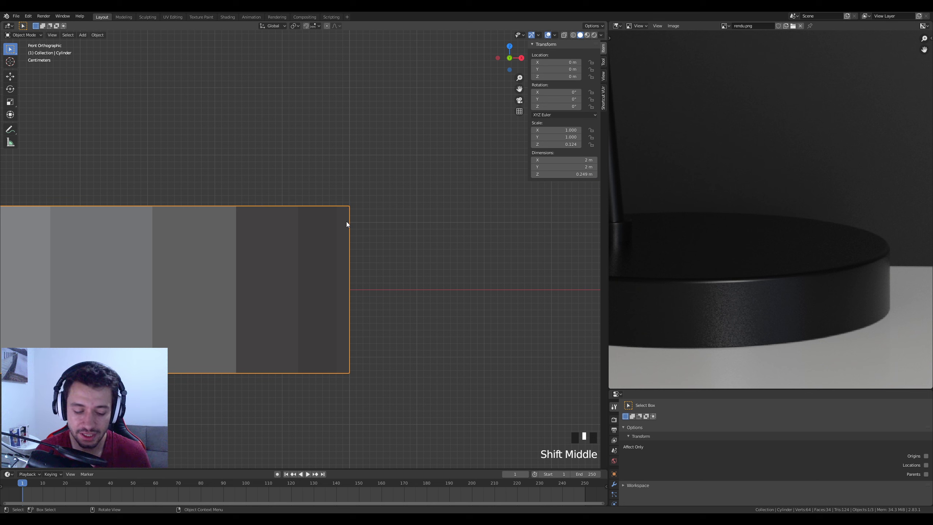
pyautogui.moveTo(335, 207)
pyautogui.mouseDown()
pyautogui.moveTo(354, 219)
pyautogui.moveTo(355, 203)
pyautogui.mouseUp()
pyautogui.hotkey('ctrl', 'z')
pyautogui.hotkey('ctrl', 'z')
pyautogui.hotkey('ctrl', 'z')
pyautogui.hotkey('ctrl', 'z')
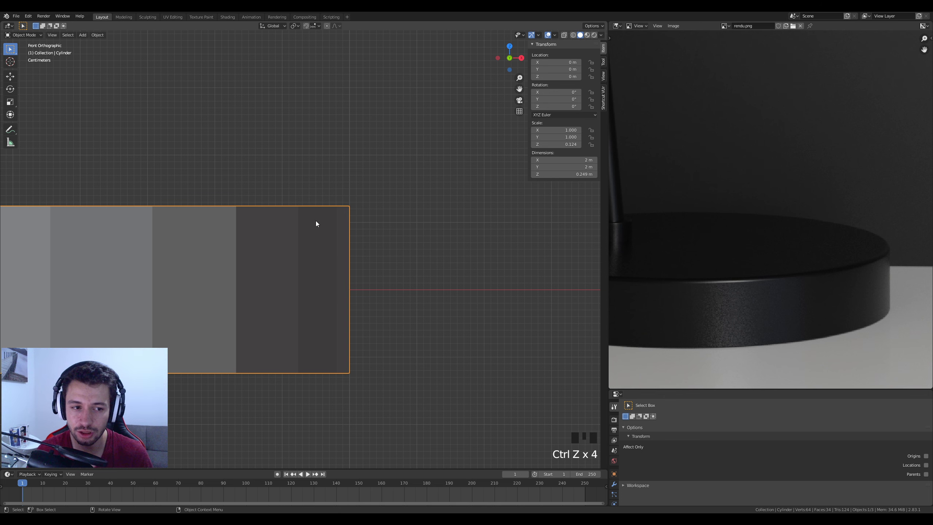
# Bevel the top rim edge loop of the flattened cylinder by about 0.234 m in front view.
pyautogui.scroll(-5, 368, 309)
pyautogui.keyDown('shift'); pyautogui.moveTo(254, 275); pyautogui.dragTo(427, 290, button='middle'); pyautogui.keyUp('shift')
pyautogui.press('Tab')
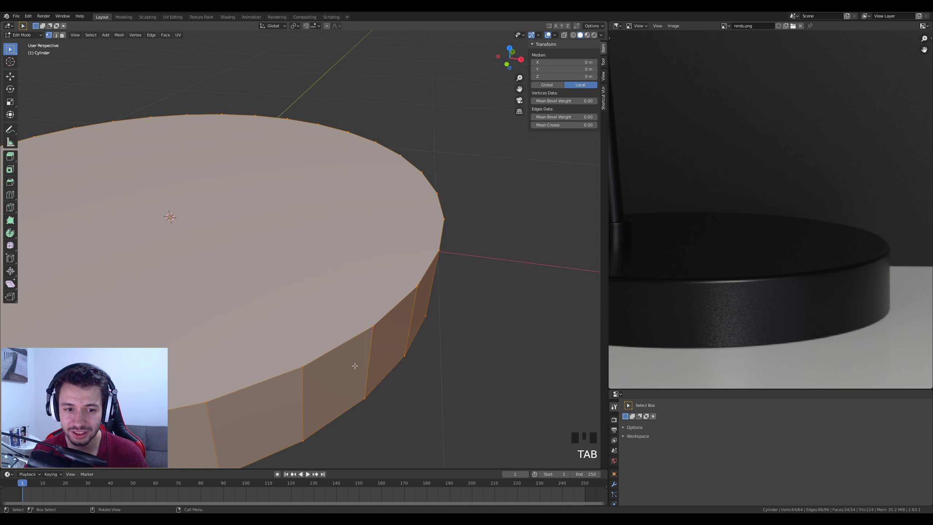
pyautogui.click(56, 35)
pyautogui.keyDown('alt'); pyautogui.click(395, 308); pyautogui.keyUp('alt')
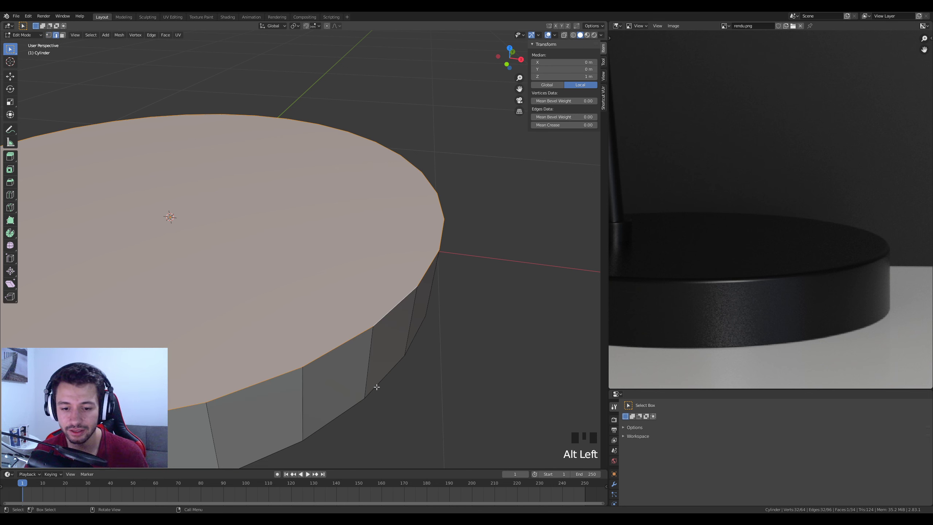
pyautogui.press('KP_1')
pyautogui.scroll(3, 395, 271)
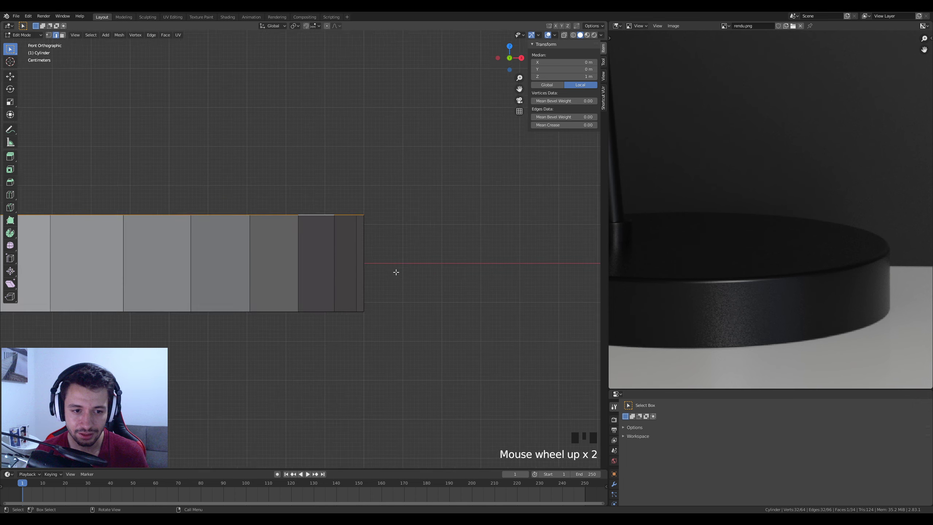
pyautogui.hotkey('ctrl', 'b')
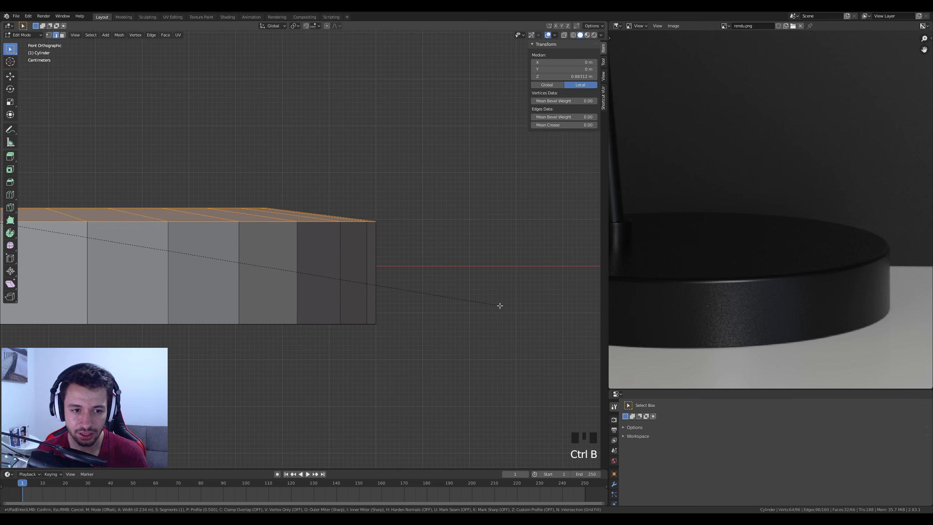
pyautogui.click(367, 360)
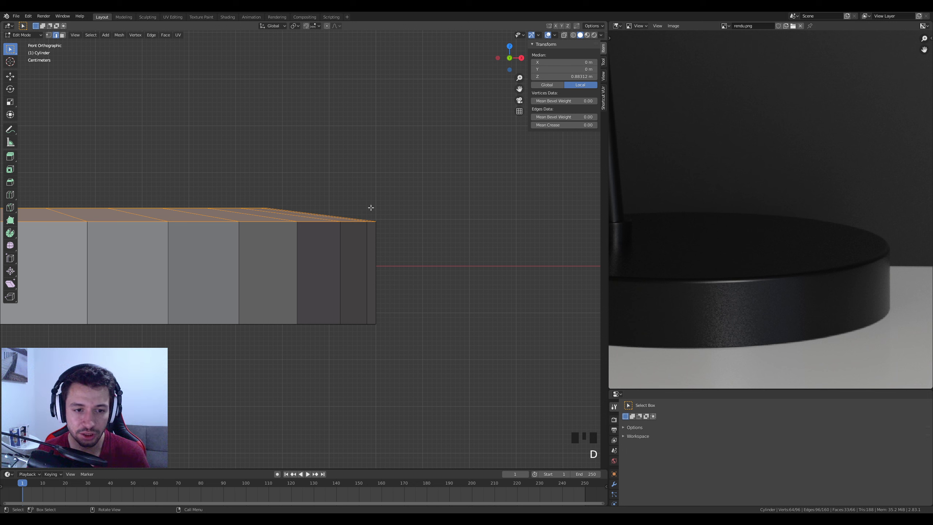
# Sketch annotation lines around the cylinder's upper corner, and undo them together with the rim bevel.
pyautogui.press('d')
pyautogui.moveTo(375, 215); pyautogui.dragTo(375, 203)
pyautogui.moveTo(275, 201); pyautogui.dragTo(371, 202)
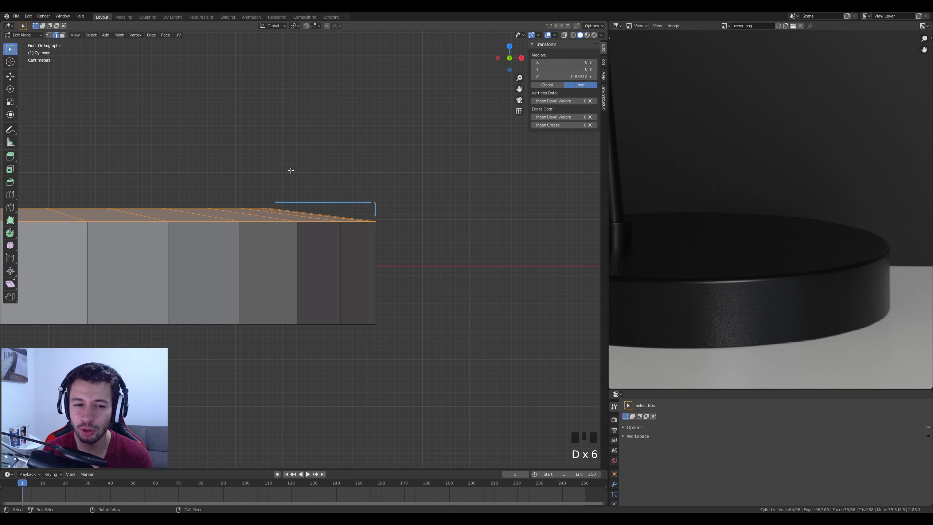
pyautogui.hotkey('ctrl', 'z')
pyautogui.hotkey('ctrl', 'z')
pyautogui.hotkey('ctrl', 'z')
pyautogui.hotkey('ctrl', 'z')
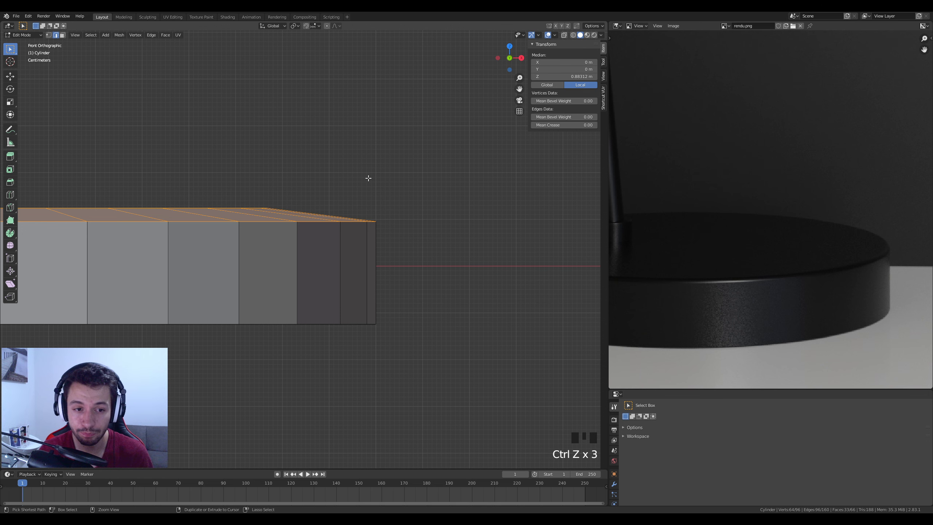
# Examine the flattened cylinder's scale and dimensions in Object Mode.
pyautogui.press('Tab')
pyautogui.scroll(-2, 239, 224)
pyautogui.keyDown('shift'); pyautogui.moveTo(239, 225); pyautogui.dragTo(349, 281, button='middle'); pyautogui.keyUp('shift')
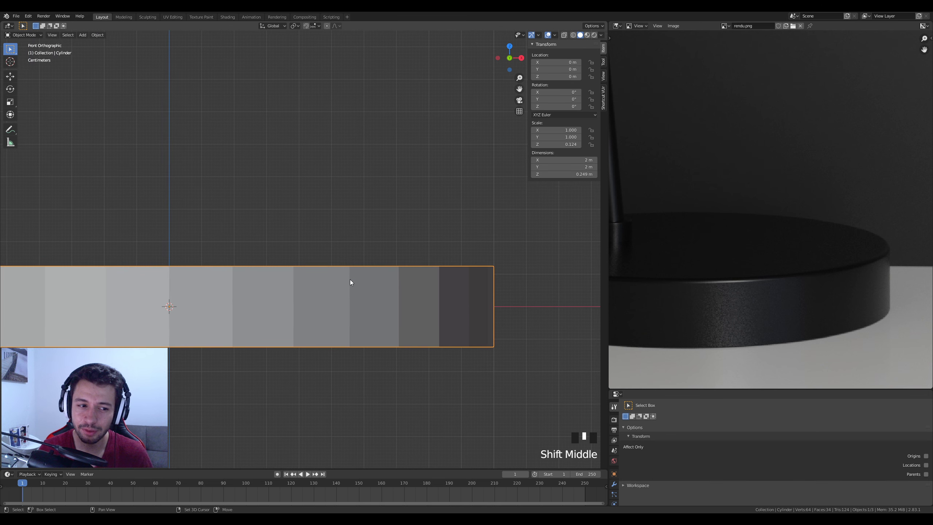
pyautogui.scroll(-1, 286, 242)
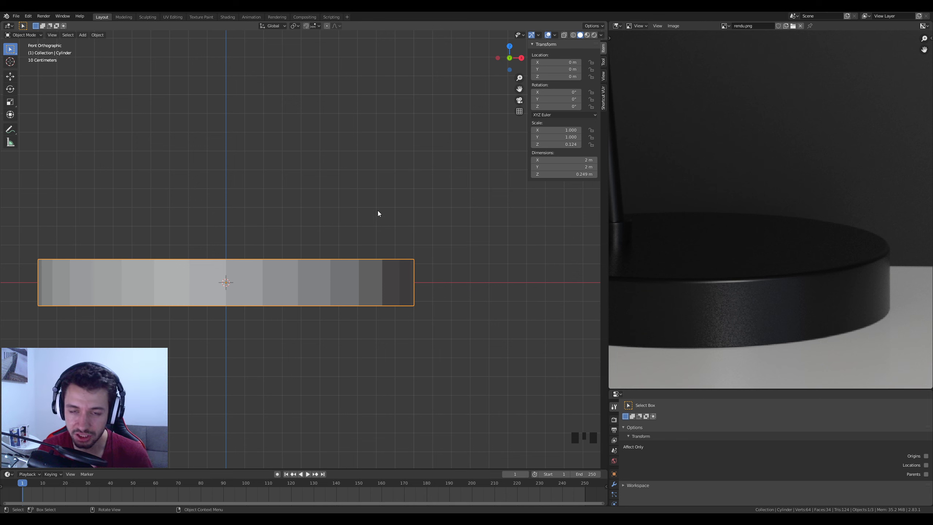
pyautogui.press('n')
pyautogui.press('n')
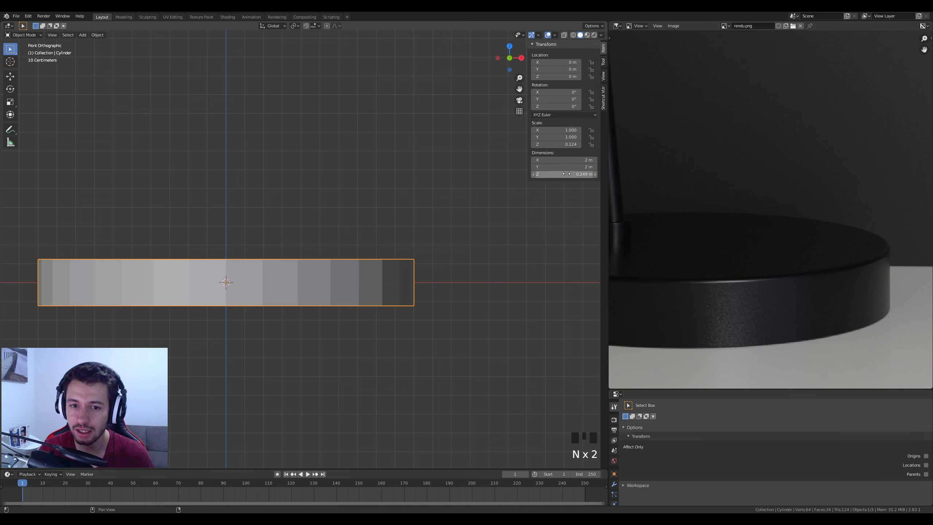
pyautogui.click(376, 273)
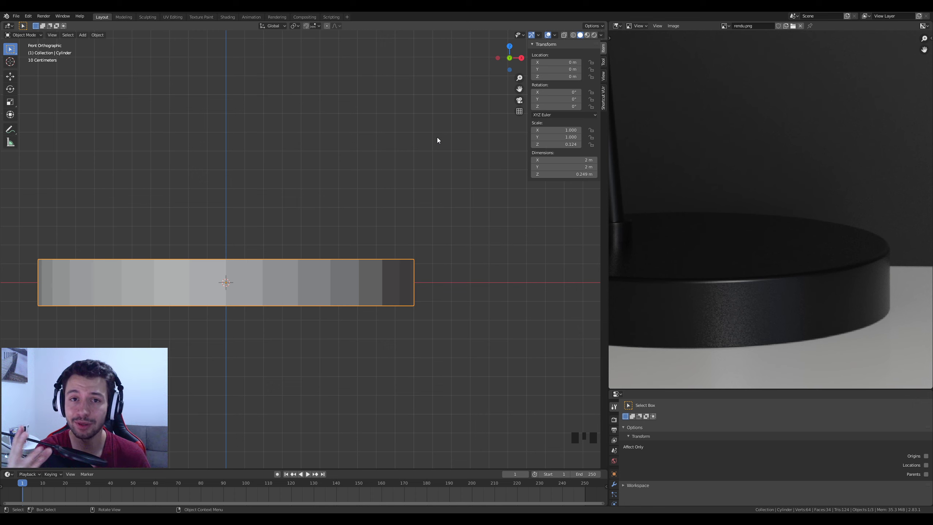
# Add a second mesh cylinder and move it 3.1 m along X, beside the lamp base.
pyautogui.hotkey('shift', 'a')
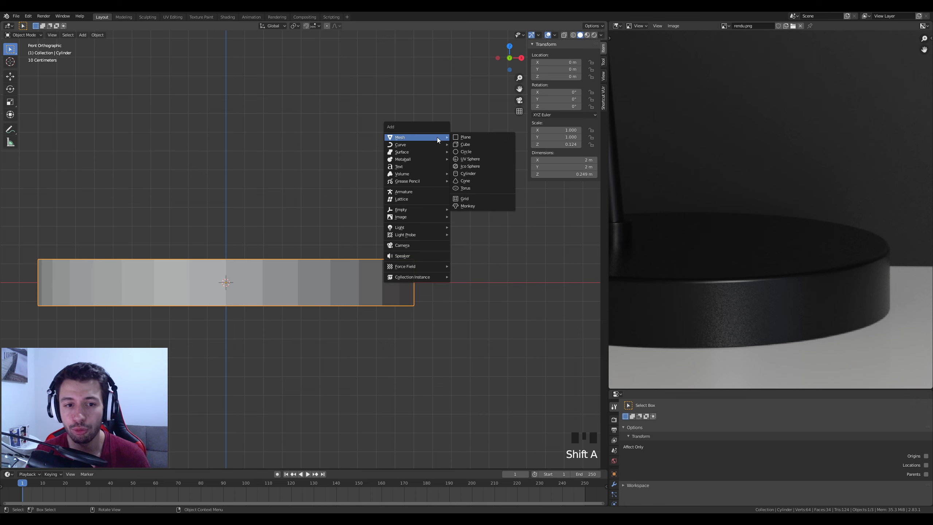
pyautogui.click(481, 174)
pyautogui.scroll(-5, 456, 216)
pyautogui.keyDown('shift'); pyautogui.moveTo(457, 216); pyautogui.dragTo(277, 292, button='middle'); pyautogui.keyUp('shift')
pyautogui.press('g')
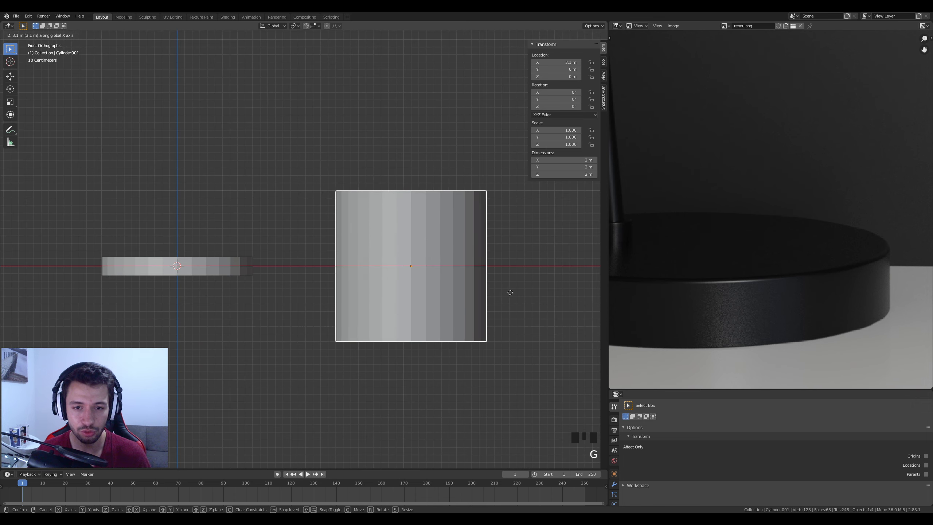
pyautogui.click(510, 292)
# Bevel the top face of the second, unscaled cylinder by about 0.11 m with a single segment.
pyautogui.press('Tab')
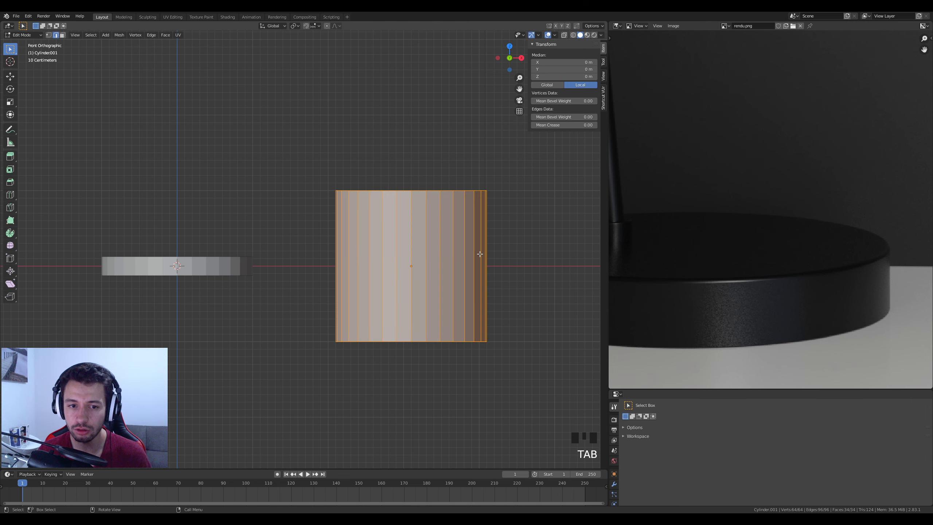
pyautogui.keyDown('shift'); pyautogui.moveTo(548, 153); pyautogui.dragTo(146, 125, button='middle'); pyautogui.keyUp('shift')
pyautogui.click(63, 35)
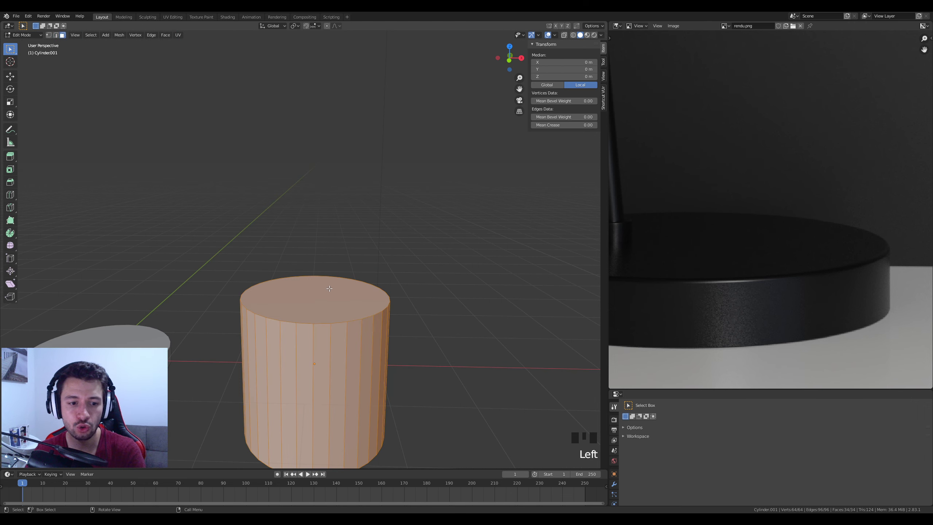
pyautogui.click(314, 300)
pyautogui.press('KP_1')
pyautogui.scroll(3, 472, 385)
pyautogui.scroll(2, 472, 385)
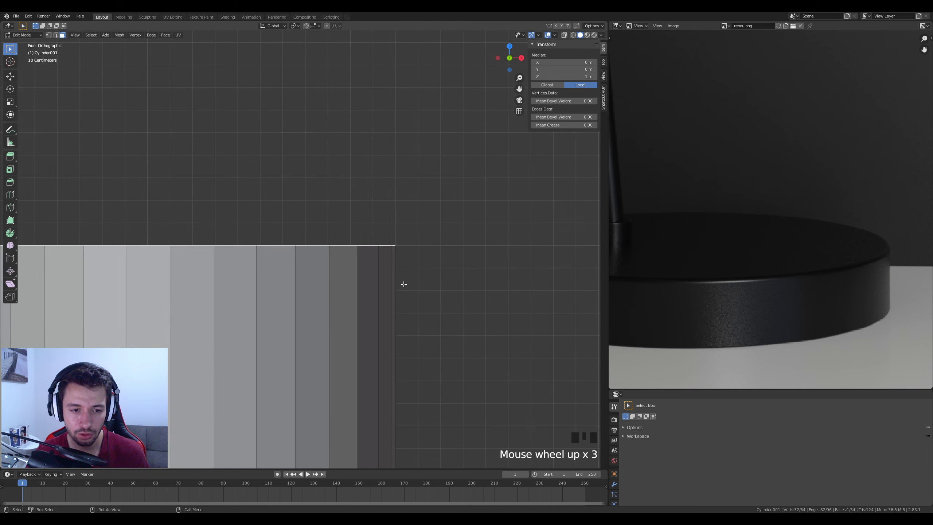
pyautogui.hotkey('ctrl', 'b')
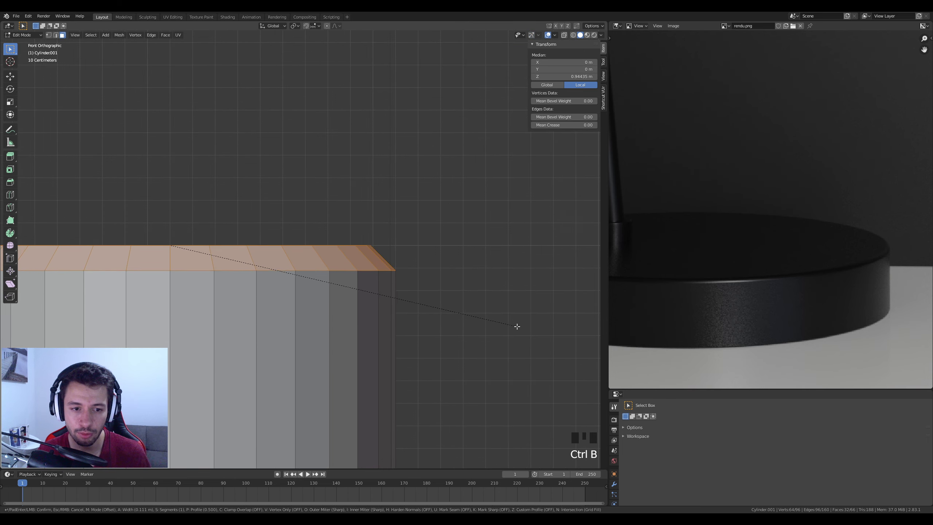
pyautogui.click(516, 322)
pyautogui.press('Tab')
# Flatten the bevelled second cylinder by scaling it along Z to about 0.120.
pyautogui.scroll(-11, 352, 312)
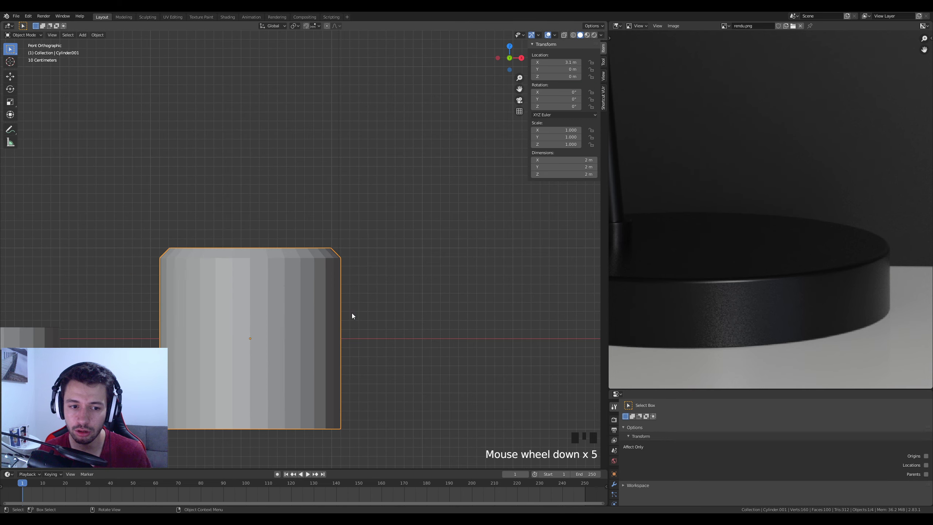
pyautogui.keyDown('shift'); pyautogui.scroll(3, 332, 340); pyautogui.keyUp('shift')
pyautogui.scroll(3, 358, 301)
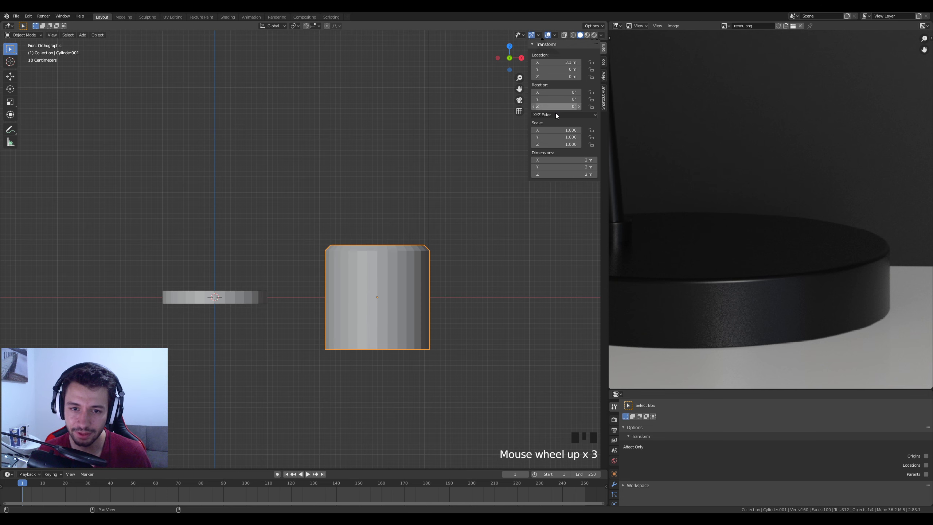
pyautogui.press('s')
pyautogui.press('z')
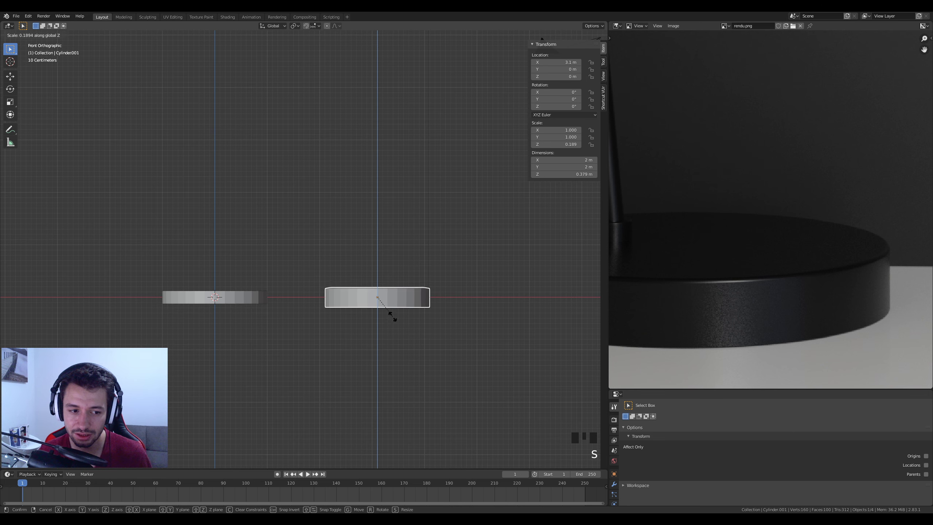
pyautogui.click(380, 306)
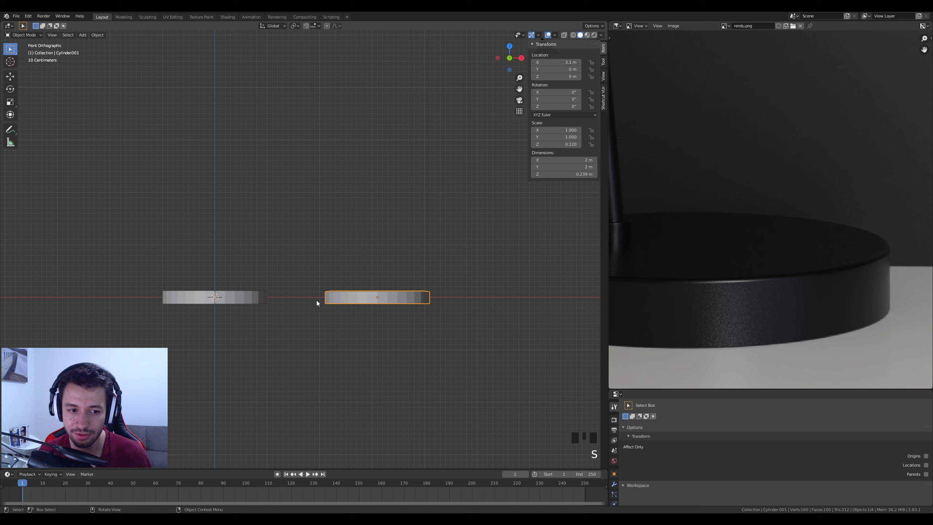
pyautogui.moveTo(316, 300); pyautogui.dragTo(435, 305, button='middle')
pyautogui.scroll(3, 435, 305)
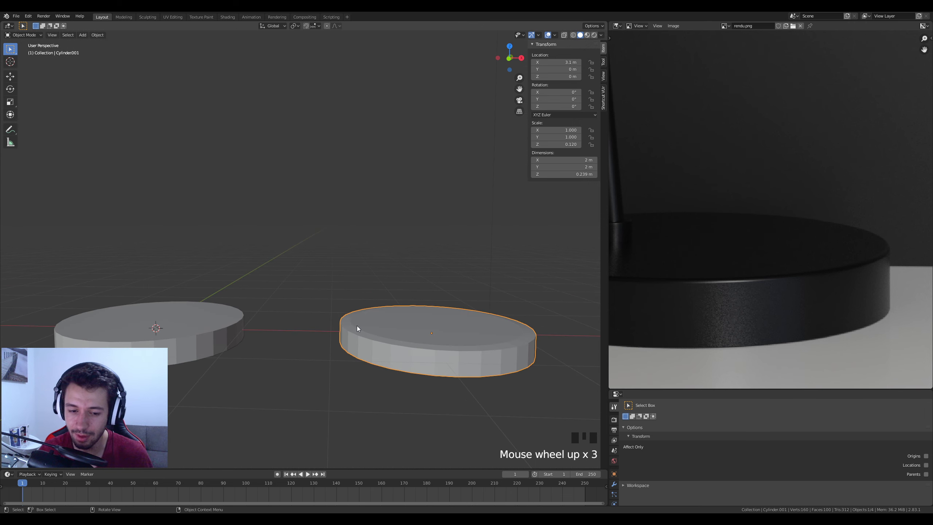
# Delete the second cylinder and frame the selected lamp base cylinder in the viewport.
pyautogui.press('Delete')
pyautogui.click(196, 343)
pyautogui.press('KP_Decimal')
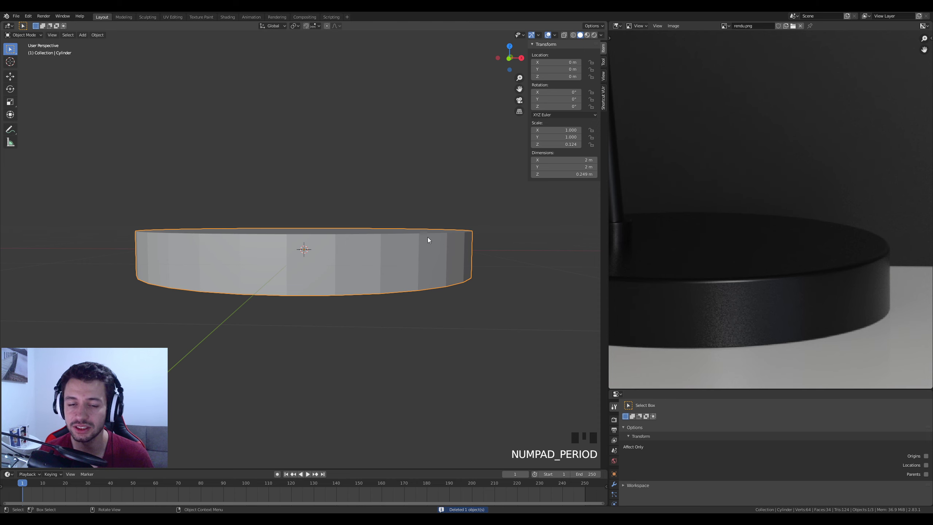
pyautogui.moveTo(428, 240)
pyautogui.mouseDown(button='middle')
pyautogui.moveTo(449, 247)
pyautogui.moveTo(440, 250)
pyautogui.mouseUp(button='middle')
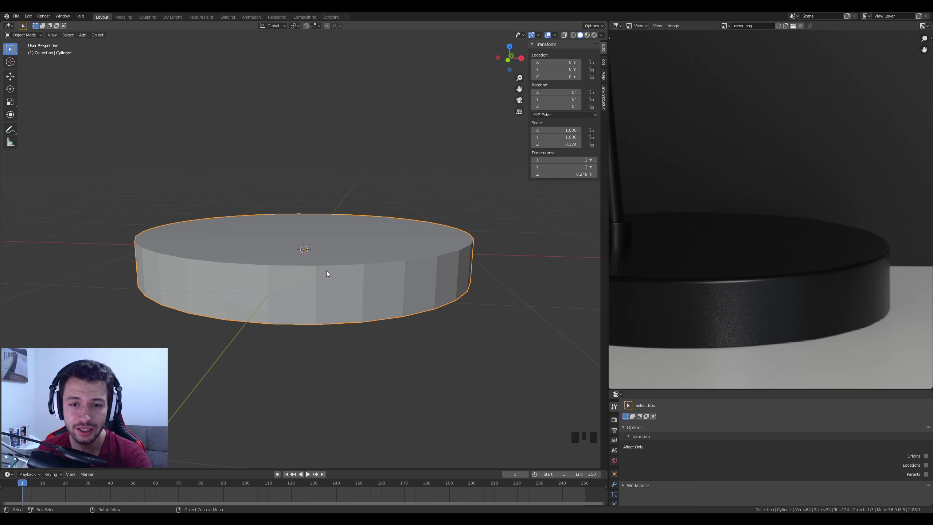
# Try stretching the base cylinder to a Z scale of 1.094, and undo the change.
pyautogui.scroll(-4, 327, 272)
pyautogui.moveTo(556, 144); pyautogui.dragTo(609, 144)
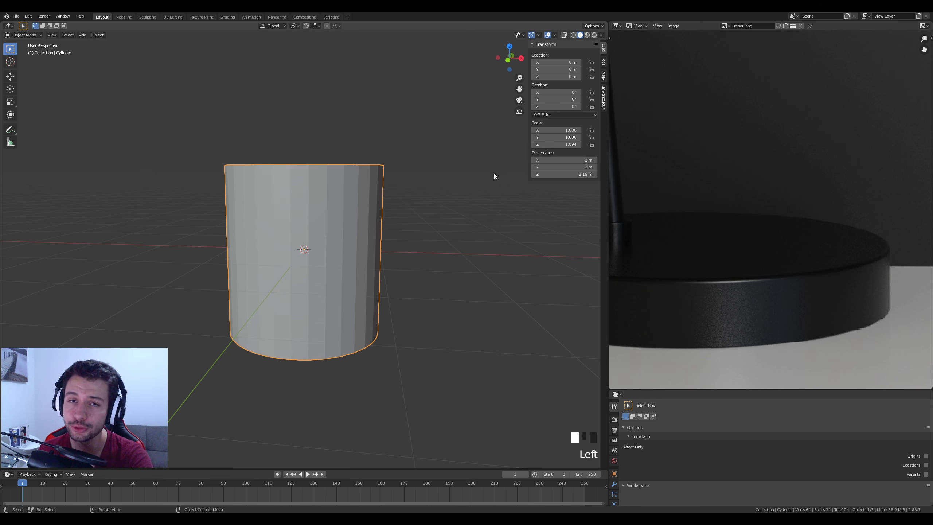
pyautogui.hotkey('ctrl', 'z')
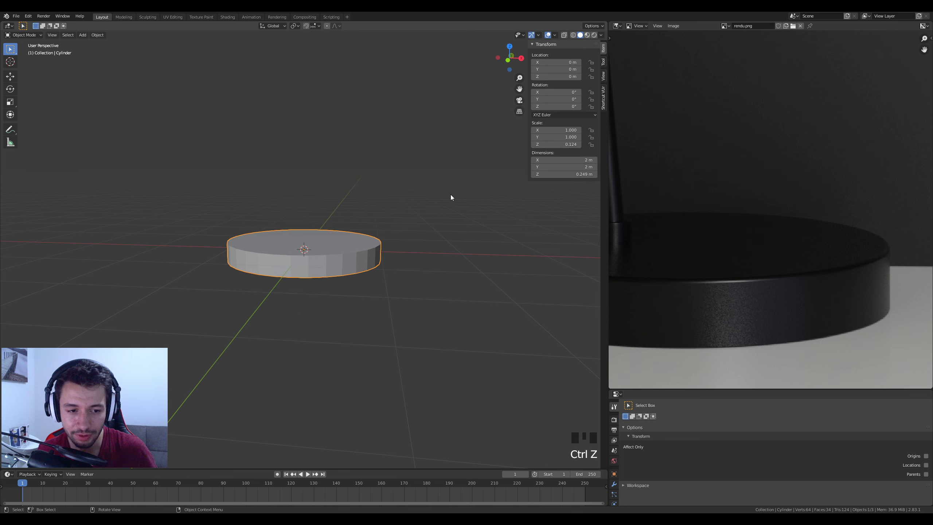
# Apply the scale of the lamp base cylinder.
pyautogui.scroll(1, 364, 262)
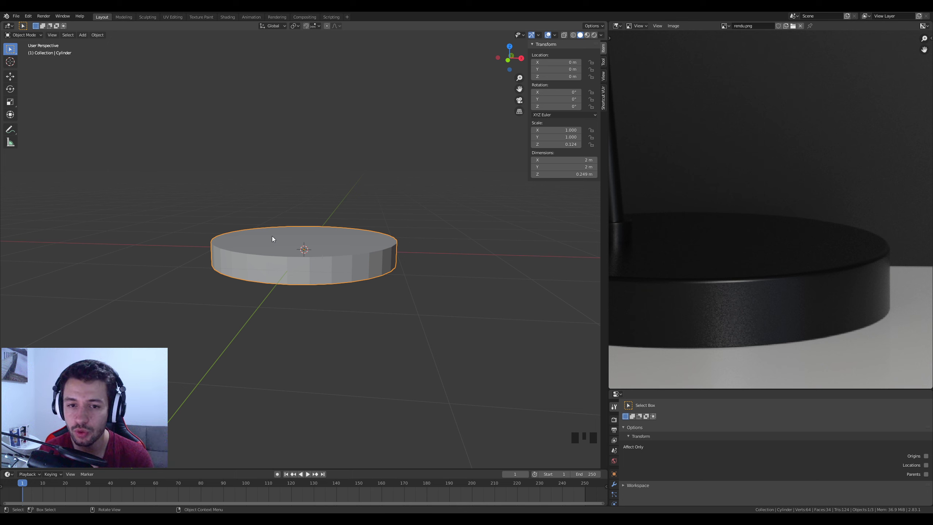
pyautogui.hotkey('ctrl', 'a')
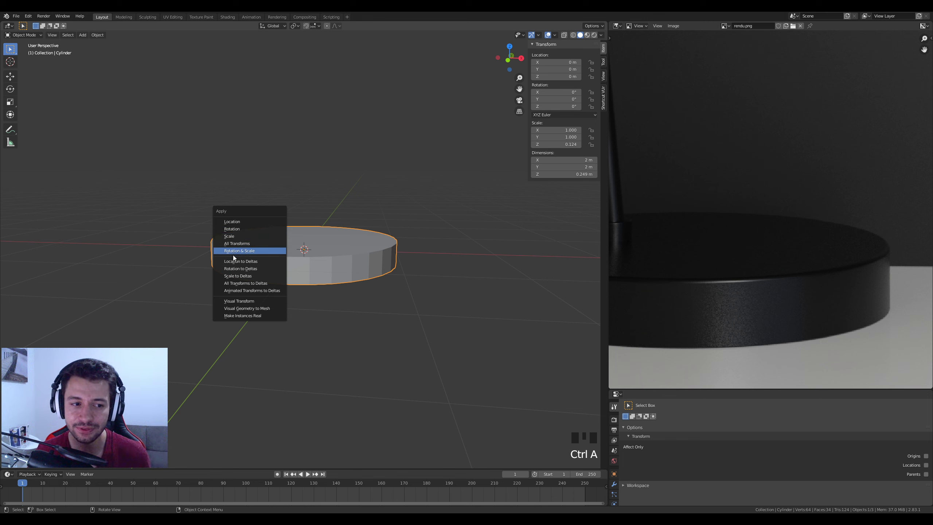
pyautogui.click(241, 237)
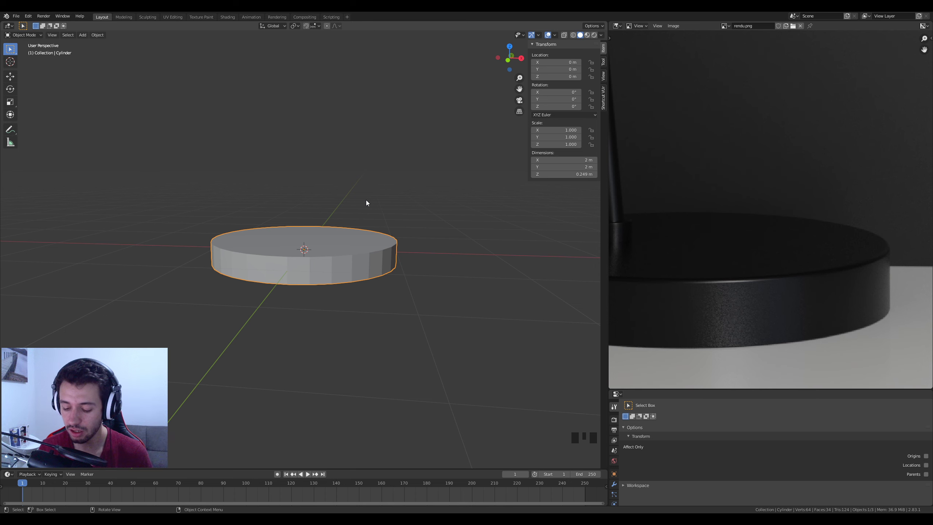
# Bevel the top face of the lamp base by about 0.023 m with 7 segments, and return to Object Mode.
pyautogui.press('KP_1')
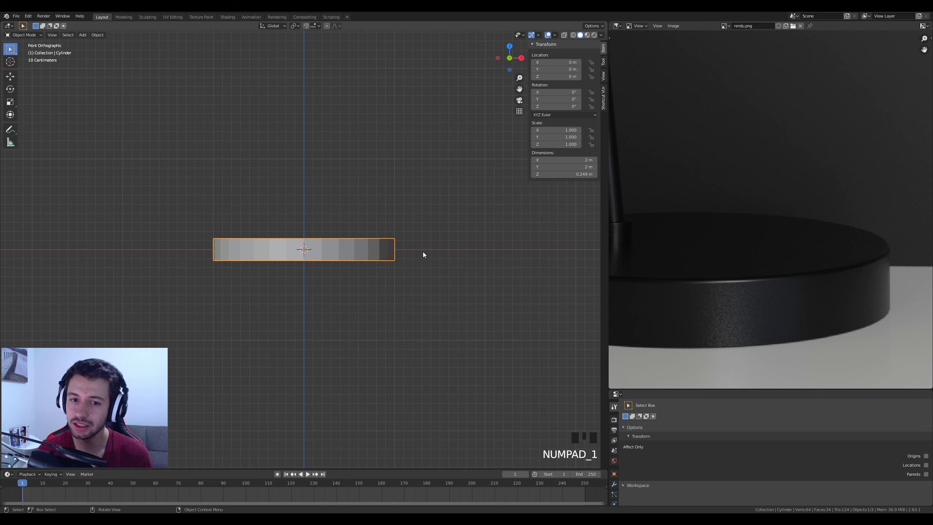
pyautogui.scroll(3, 422, 254)
pyautogui.press('Tab')
pyautogui.moveTo(482, 236); pyautogui.dragTo(309, 229, button='middle')
pyautogui.press('KP_1')
pyautogui.scroll(3, 329, 239)
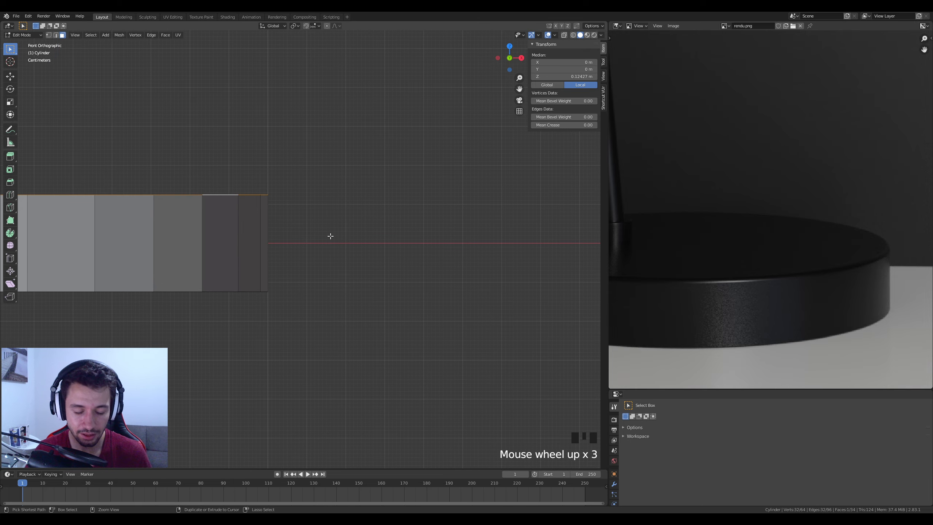
pyautogui.hotkey('ctrl', 'b')
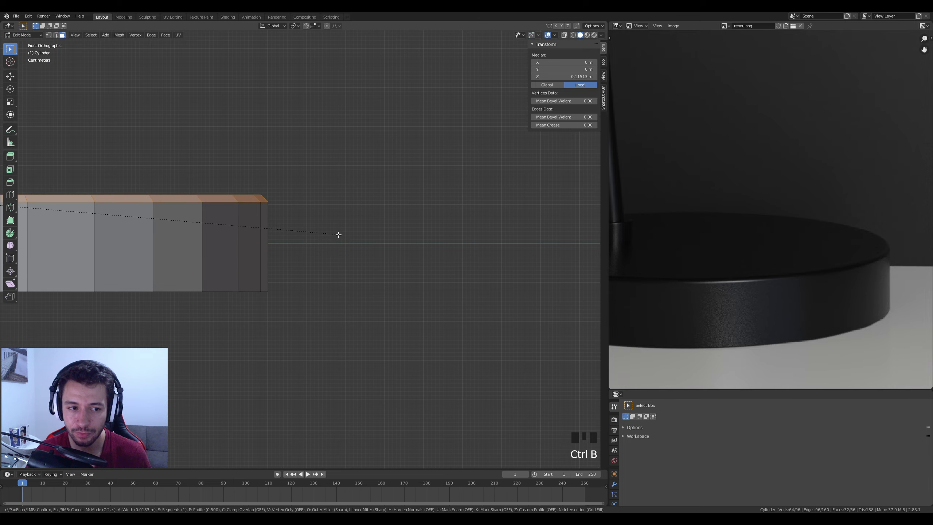
pyautogui.scroll(6, 339, 234)
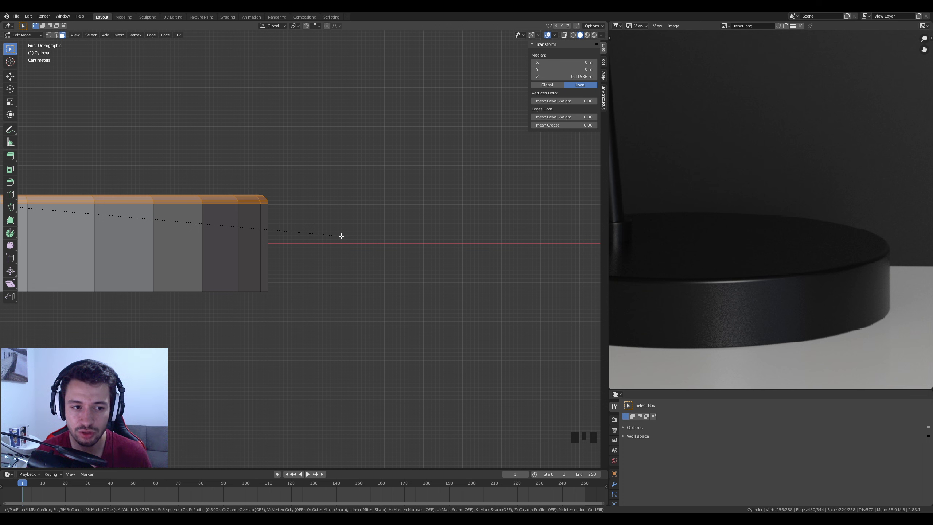
pyautogui.click(341, 236)
pyautogui.press('Tab')
pyautogui.moveTo(307, 250); pyautogui.dragTo(374, 345, button='middle')
pyautogui.scroll(-1, 177, 393)
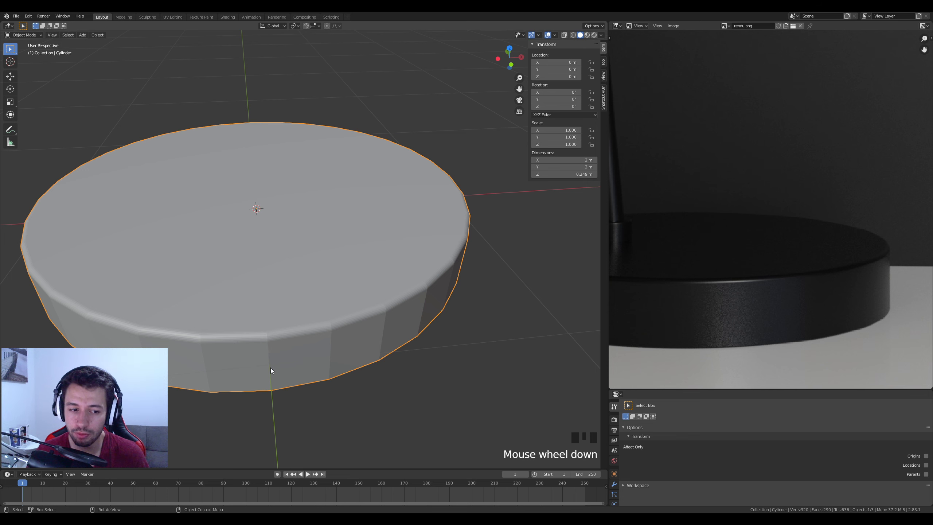
pyautogui.moveTo(271, 368); pyautogui.dragTo(293, 362, button='middle')
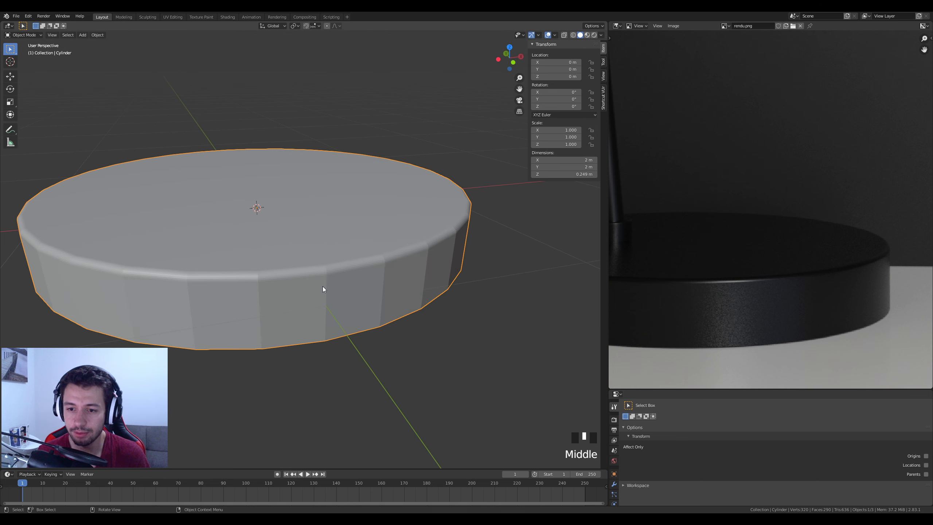
# Apply smooth shading to the lamp base cylinder and check its side and underside.
pyautogui.keyDown('shift'); pyautogui.moveTo(323, 289); pyautogui.dragTo(365, 339, button='middle'); pyautogui.keyUp('shift')
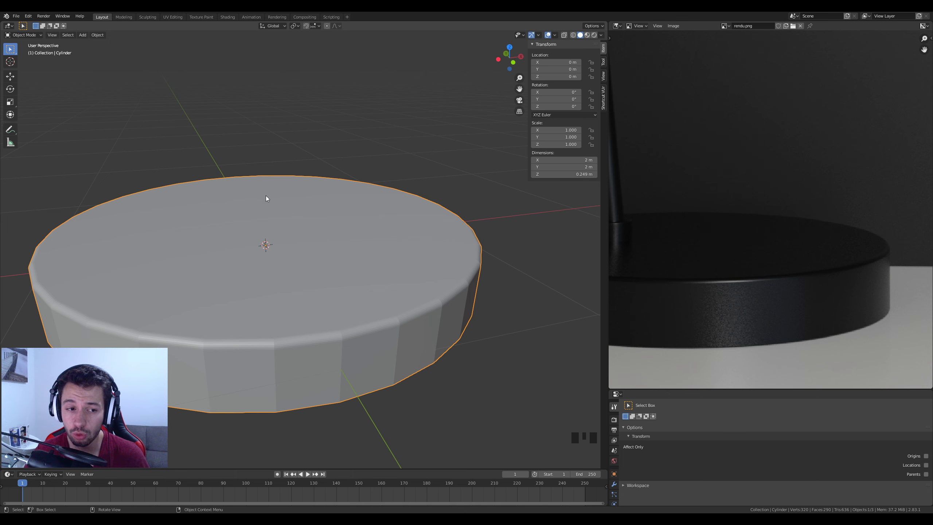
pyautogui.rightClick(298, 231)
pyautogui.click(298, 232)
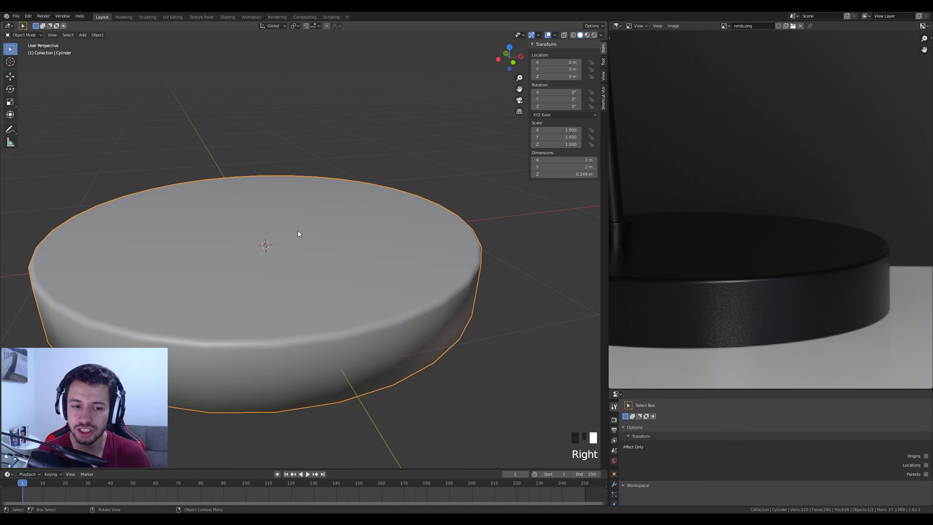
pyautogui.moveTo(406, 334)
pyautogui.mouseDown(button='middle')
pyautogui.moveTo(406, 277)
pyautogui.moveTo(404, 308)
pyautogui.moveTo(419, 341)
pyautogui.moveTo(423, 326)
pyautogui.moveTo(245, 306)
pyautogui.moveTo(319, 247)
pyautogui.mouseUp(button='middle')
pyautogui.moveTo(379, 219); pyautogui.dragTo(388, 267, button='middle')
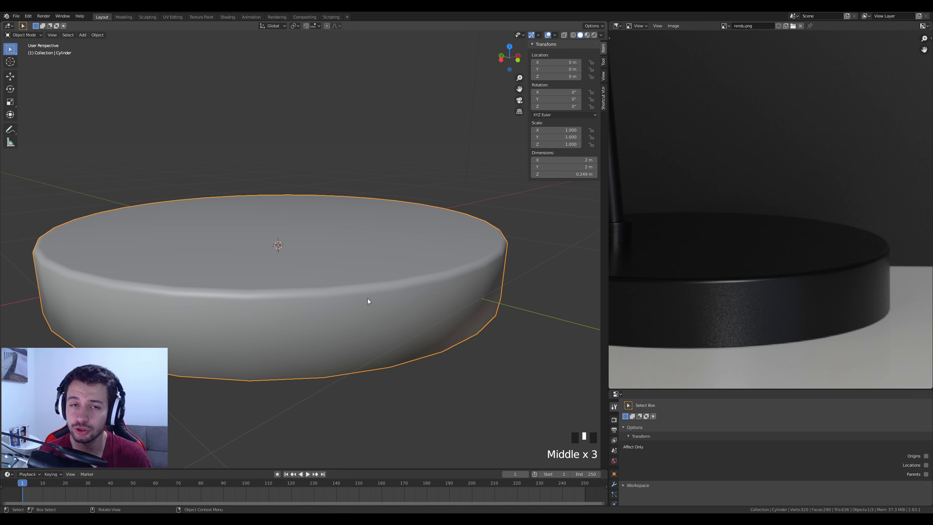
pyautogui.moveTo(369, 304); pyautogui.dragTo(397, 354, button='middle')
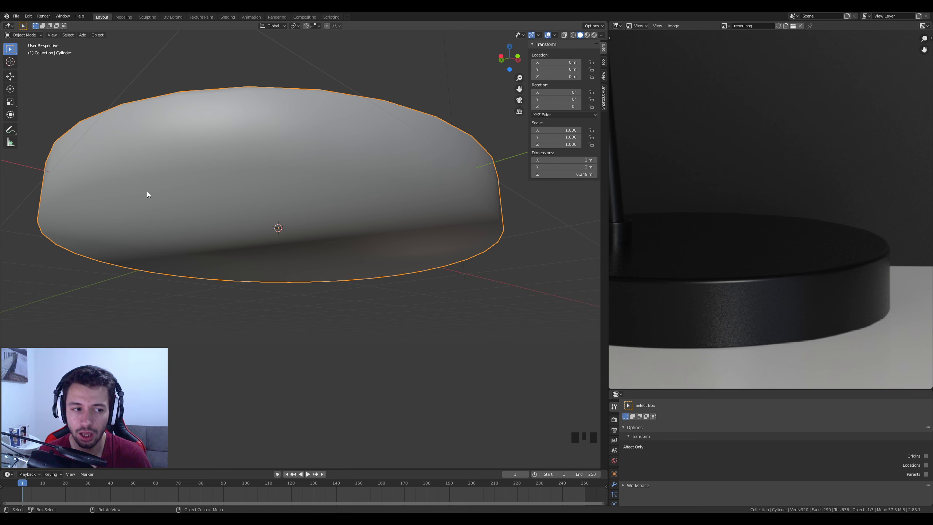
pyautogui.moveTo(379, 211); pyautogui.dragTo(390, 287, button='middle')
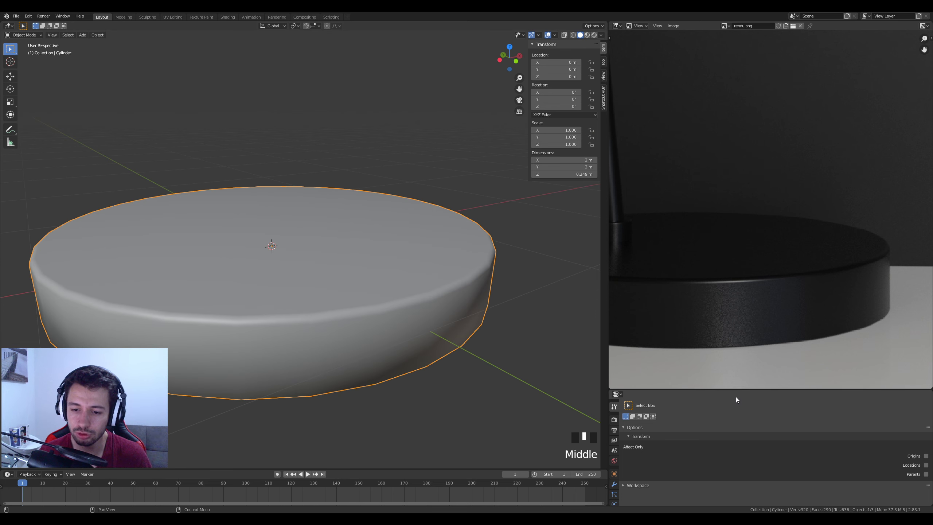
# Enlarge the Properties editor and add an Edge Split modifier to the lamp base.
pyautogui.moveTo(736, 391); pyautogui.dragTo(734, 255)
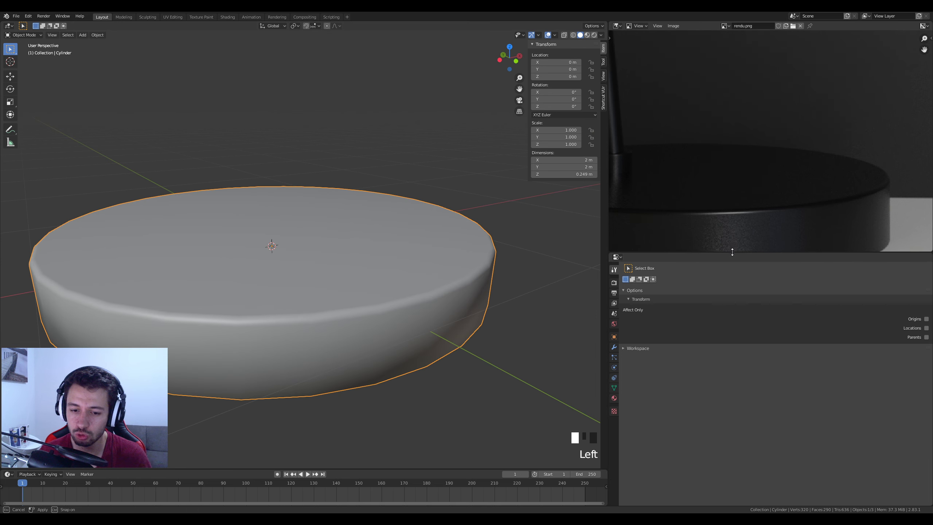
pyautogui.click(613, 349)
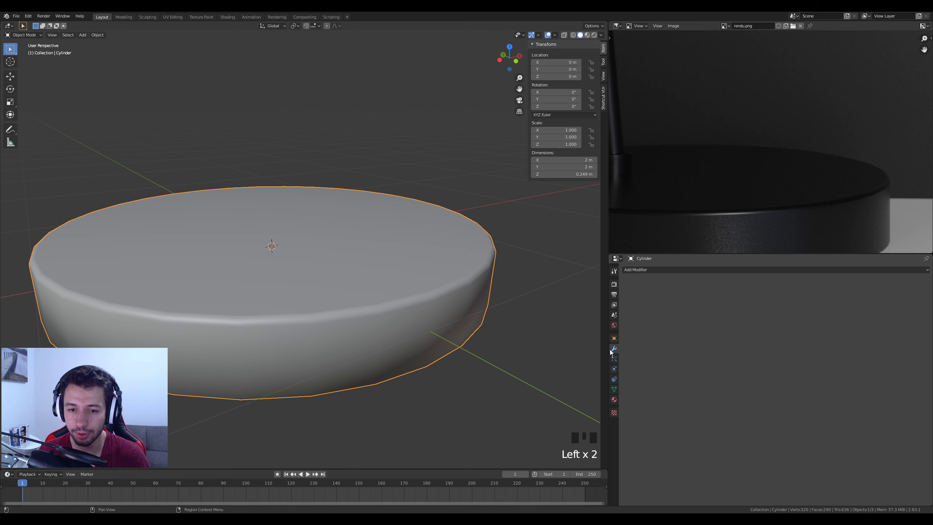
pyautogui.click(674, 271)
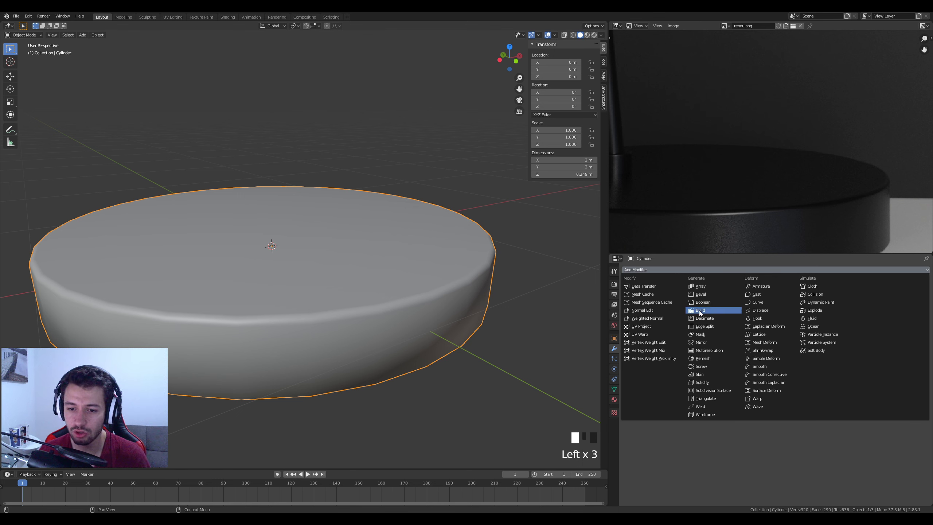
pyautogui.click(701, 325)
pyautogui.moveTo(446, 418); pyautogui.dragTo(452, 364, button='middle')
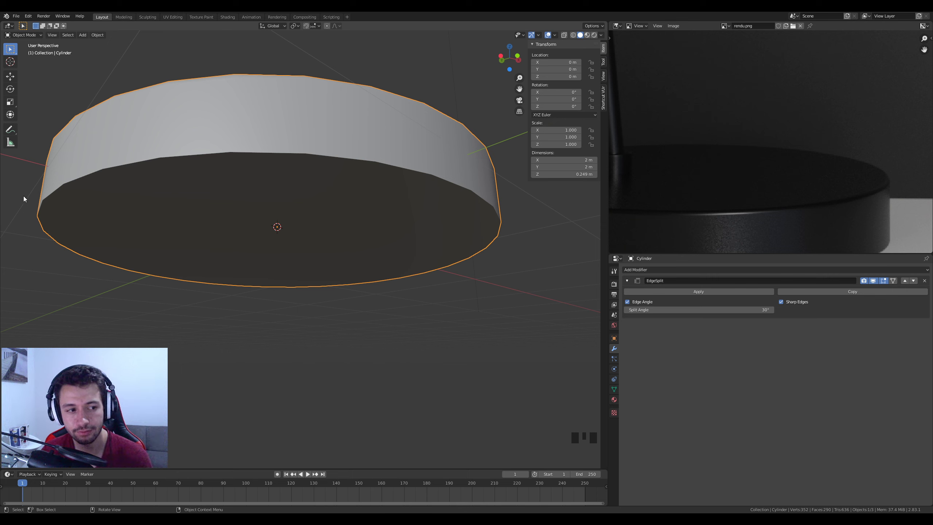
pyautogui.moveTo(368, 270); pyautogui.dragTo(376, 279, button='middle')
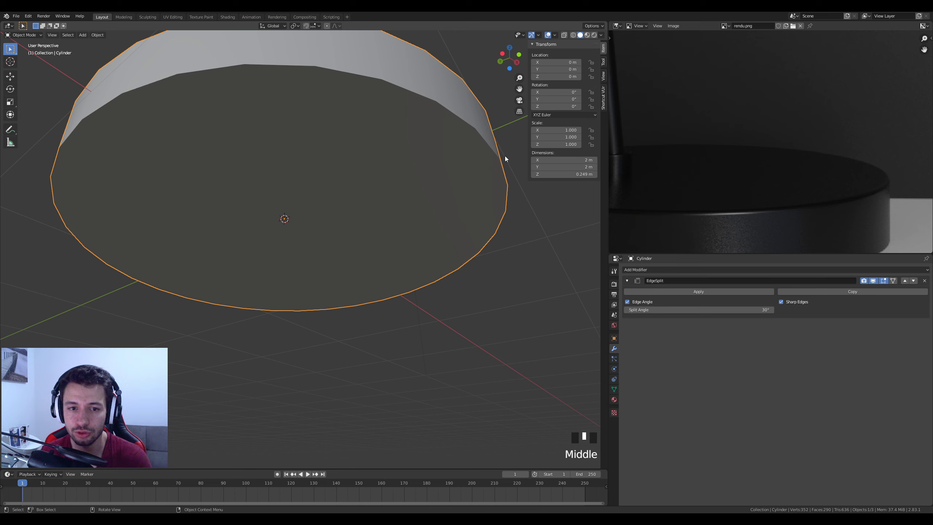
pyautogui.moveTo(426, 128); pyautogui.dragTo(425, 219, button='middle')
# Add a Subdivision Surface modifier to the lamp base after Edge Split, and collapse both modifiers.
pyautogui.scroll(-2, 398, 276)
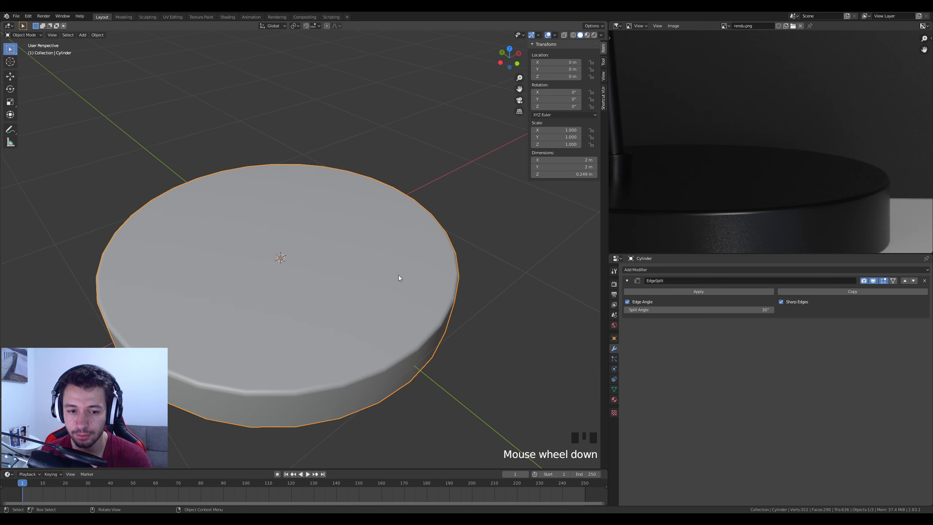
pyautogui.moveTo(398, 274); pyautogui.dragTo(435, 323, button='middle')
pyautogui.press('KP_7')
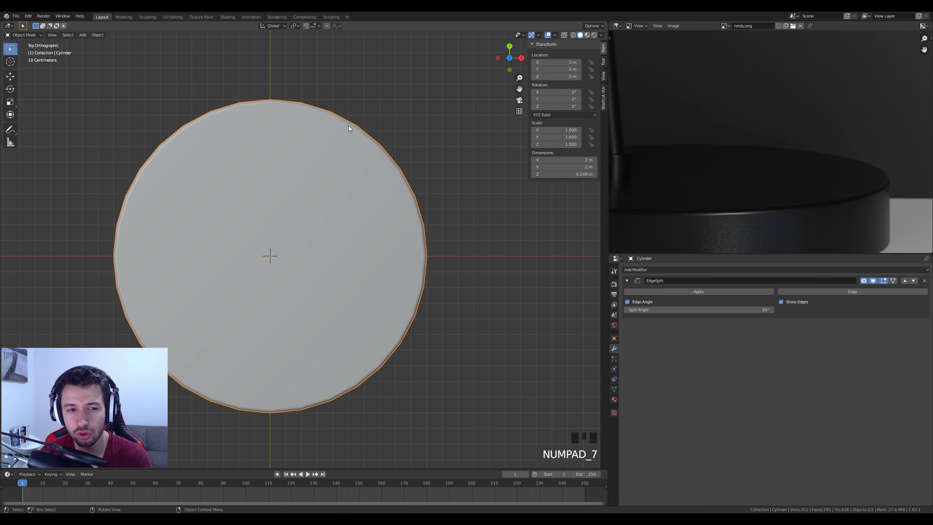
pyautogui.moveTo(382, 380); pyautogui.dragTo(399, 321, button='middle')
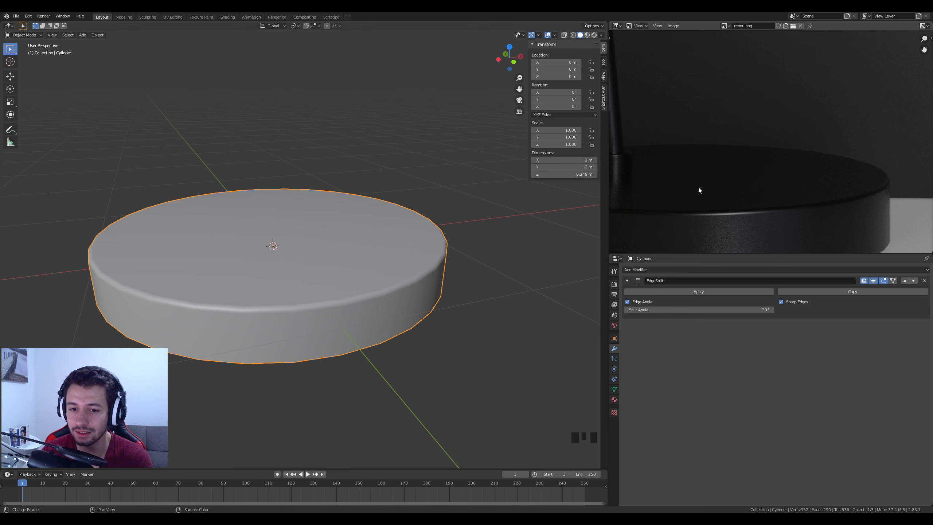
pyautogui.click(641, 269)
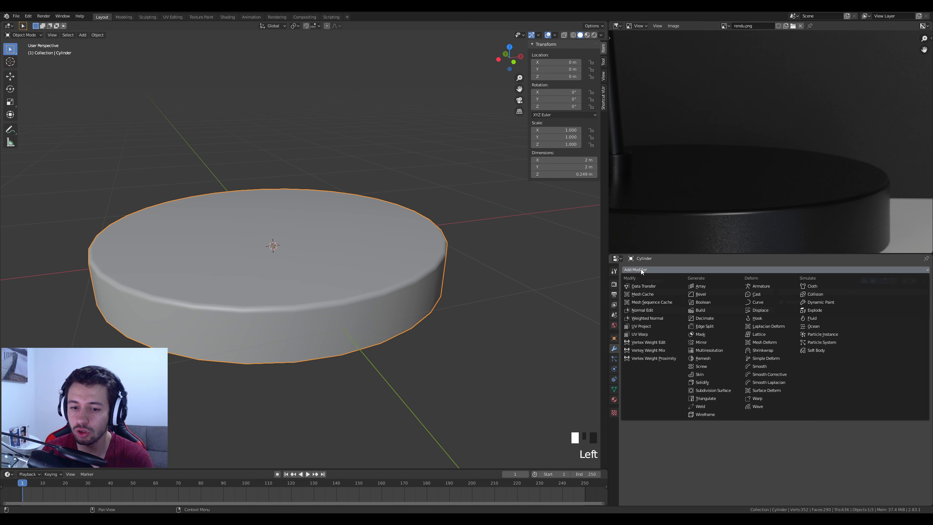
pyautogui.click(721, 390)
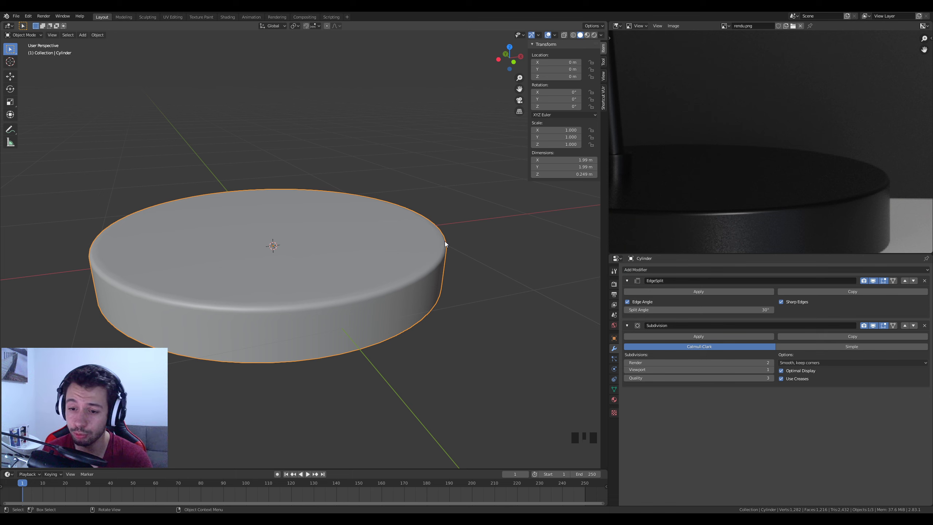
pyautogui.click(627, 325)
pyautogui.click(627, 280)
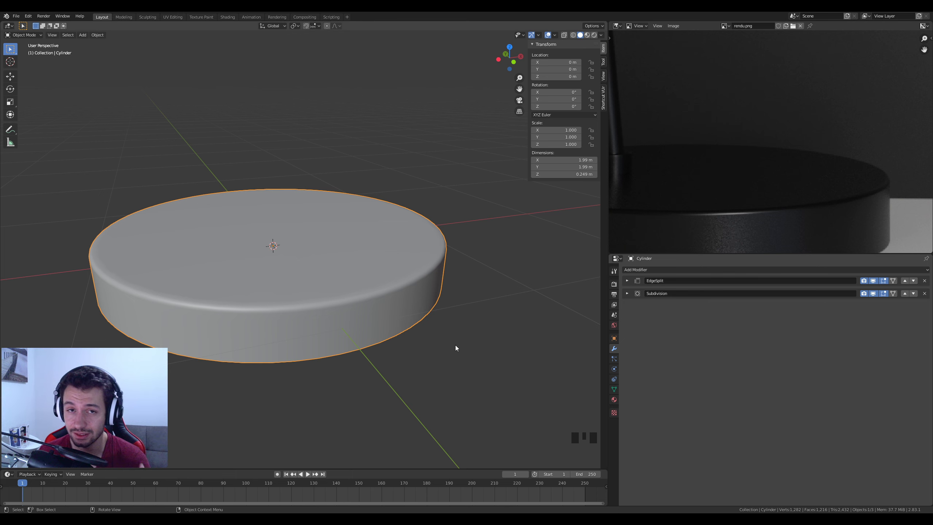
# Try placing the Subdivision modifier above Edge Split on the lamp base, and restore the original order.
pyautogui.moveTo(454, 345); pyautogui.dragTo(471, 279, button='middle')
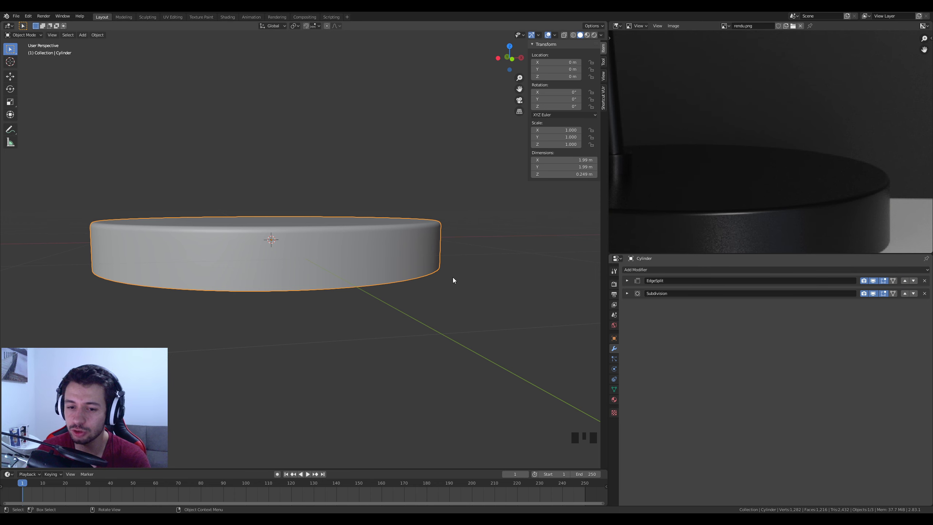
pyautogui.moveTo(452, 277); pyautogui.dragTo(421, 319, button='middle')
pyautogui.click(905, 293)
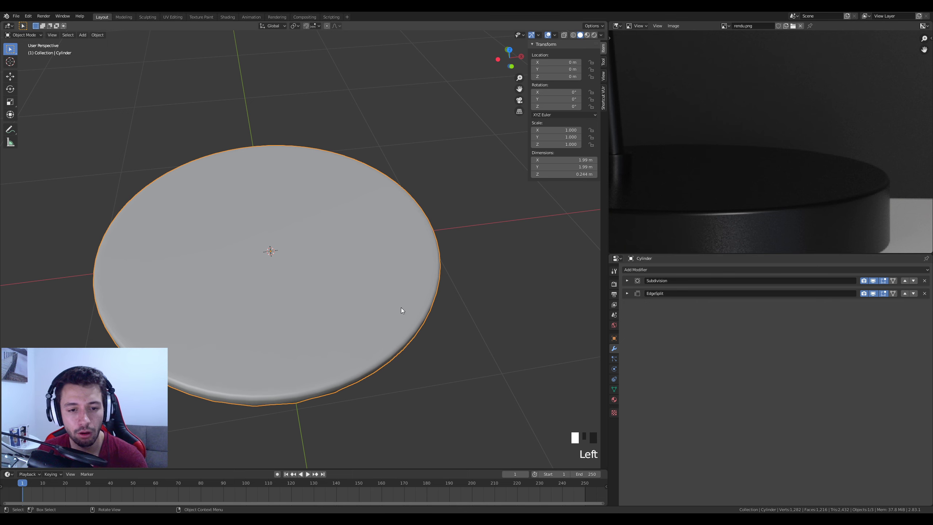
pyautogui.moveTo(451, 404); pyautogui.dragTo(444, 347, button='middle')
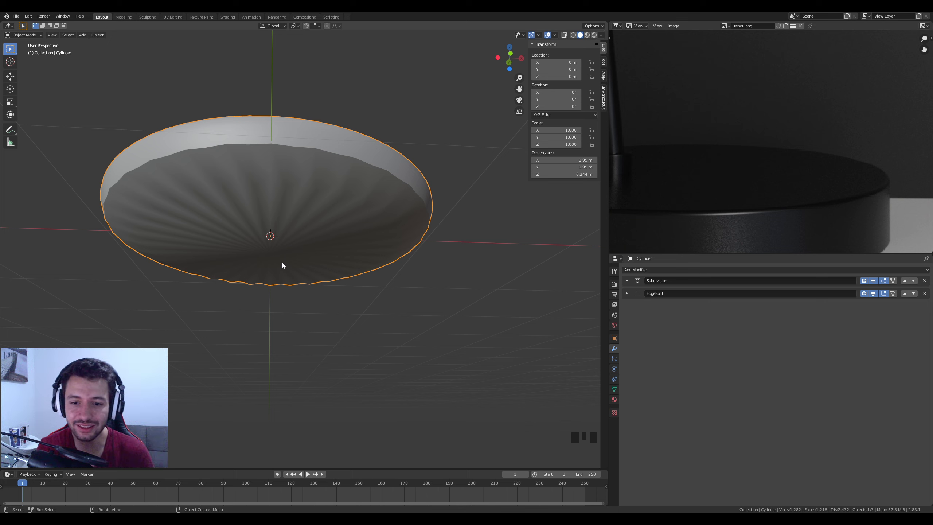
pyautogui.click(904, 294)
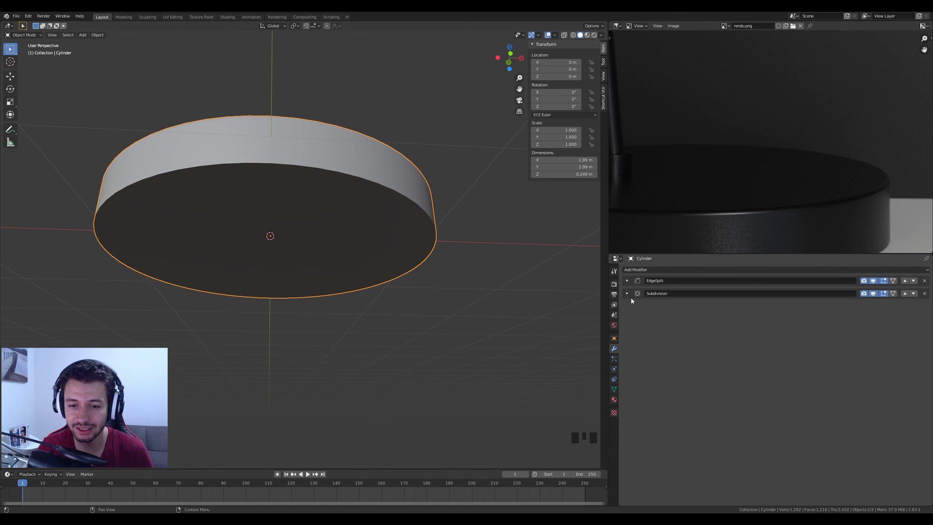
pyautogui.moveTo(402, 280); pyautogui.dragTo(677, 305, button='middle')
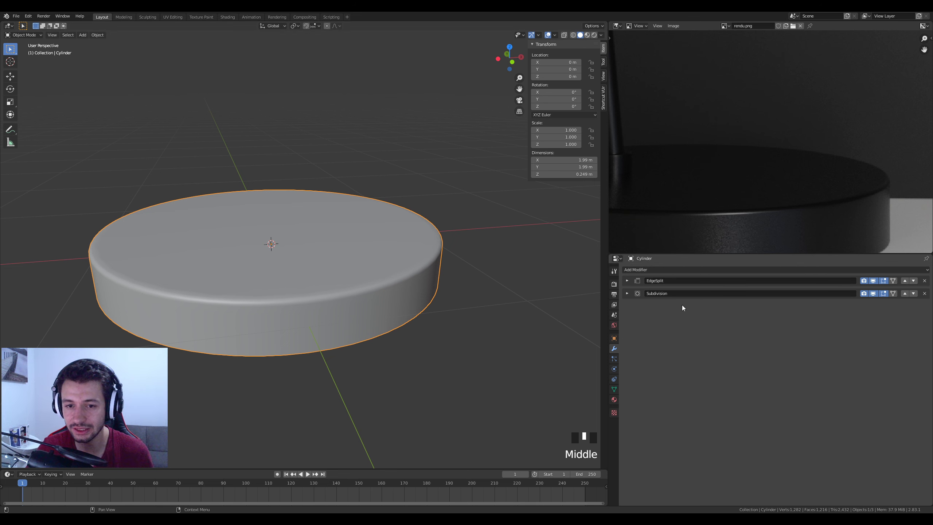
# Examine the whole lamp in the reference image and the spot where its stem meets the base.
pyautogui.scroll(-9, 808, 163)
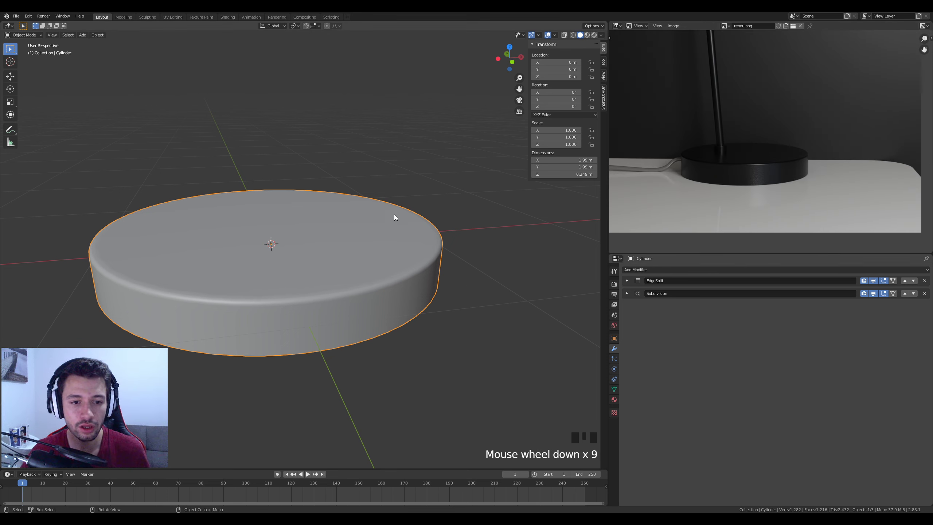
pyautogui.scroll(-3, 786, 161)
pyautogui.scroll(2, 772, 169)
pyautogui.scroll(-2, 757, 194)
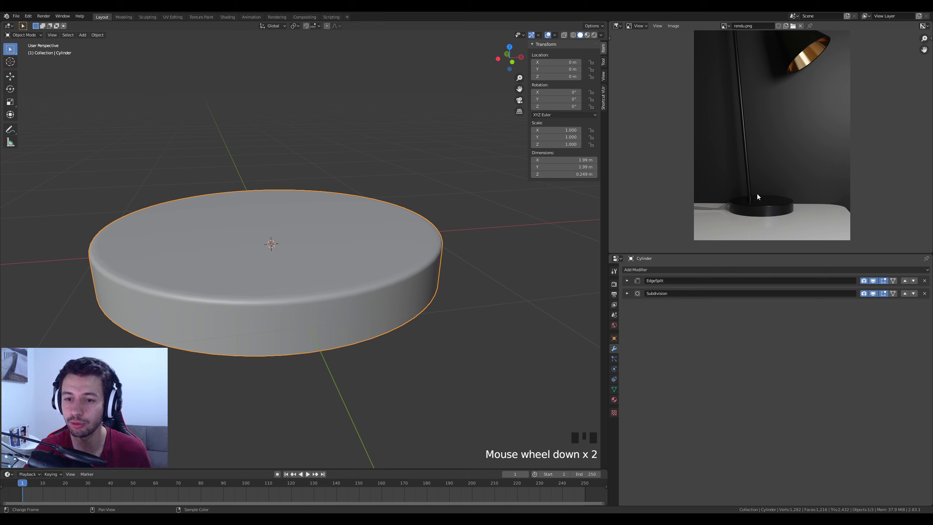
pyautogui.moveTo(757, 195); pyautogui.dragTo(757, 212, button='middle')
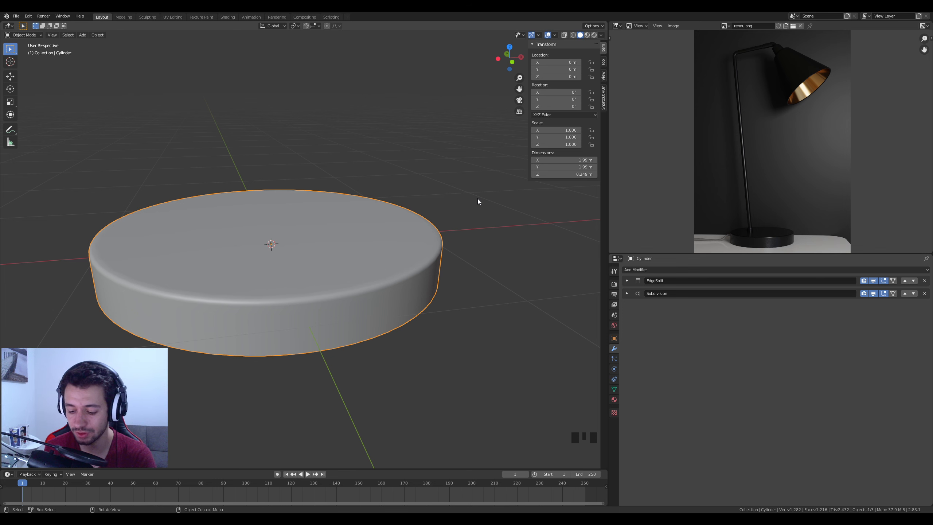
pyautogui.press('KP_1')
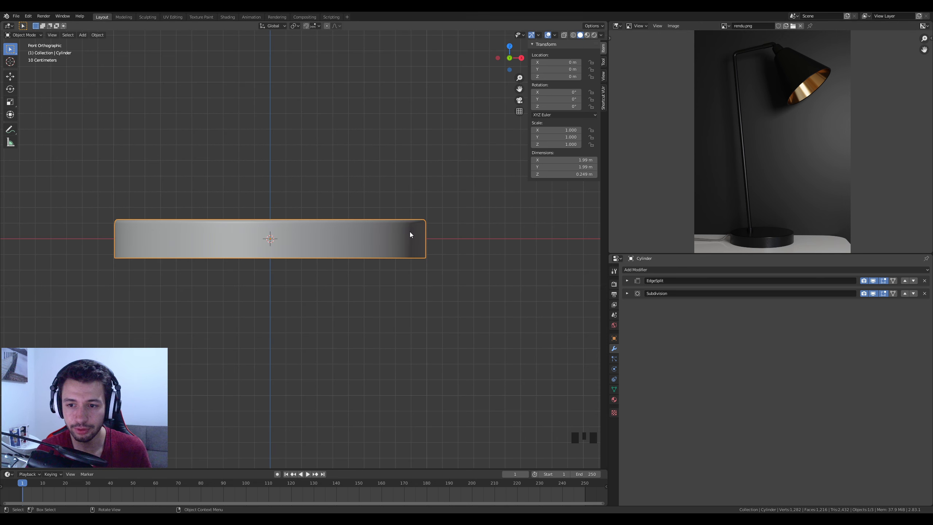
pyautogui.scroll(1, 778, 221)
pyautogui.moveTo(779, 221); pyautogui.dragTo(739, 194, button='middle')
pyautogui.scroll(2, 730, 144)
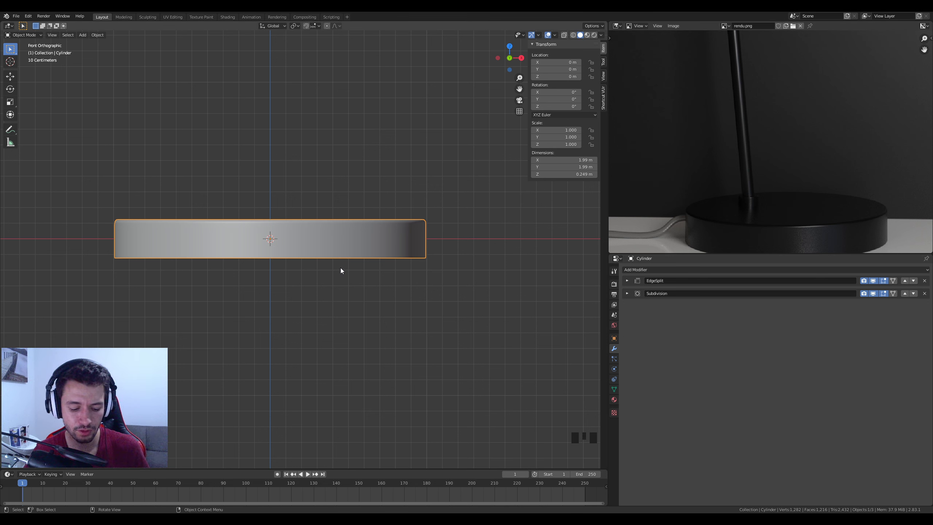
# Add a cylinder, scale it to about 0.114, and place it on the lamp base at about X -0.563 m, Z 0.105 m.
pyautogui.hotkey('shift', 'a')
pyautogui.moveTo(339, 265)
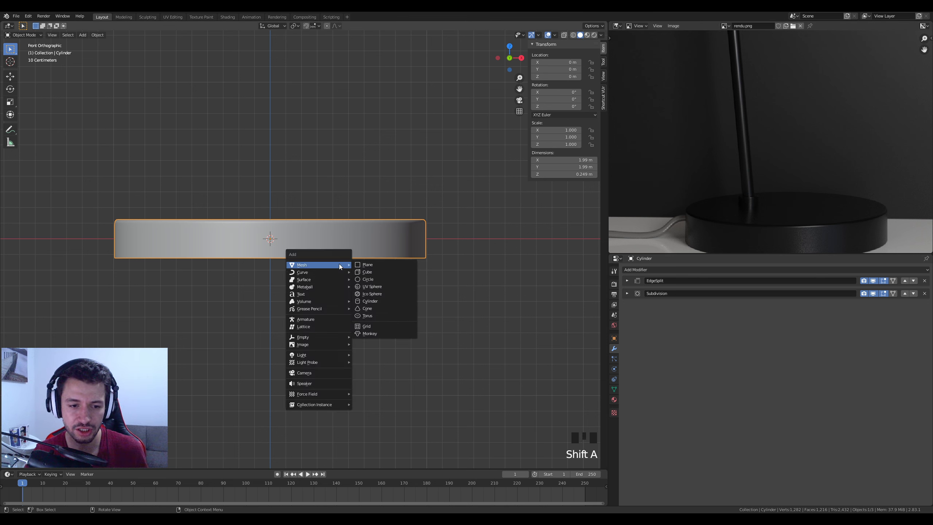
pyautogui.click(391, 302)
pyautogui.press('s')
pyautogui.click(294, 263)
pyautogui.press('g')
pyautogui.click(206, 237)
# Move the small cylinder's top face up and toward negative X to form a slanted stem about 8.03 m tall.
pyautogui.press('Tab')
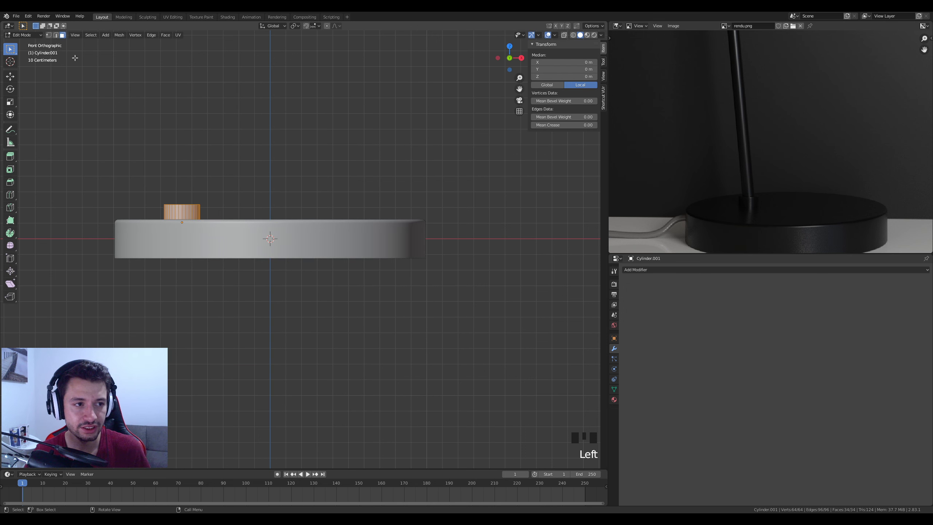
pyautogui.moveTo(206, 264); pyautogui.dragTo(191, 235, button='middle')
pyautogui.click(177, 207)
pyautogui.press('KP_1')
pyautogui.scroll(-10, 225, 281)
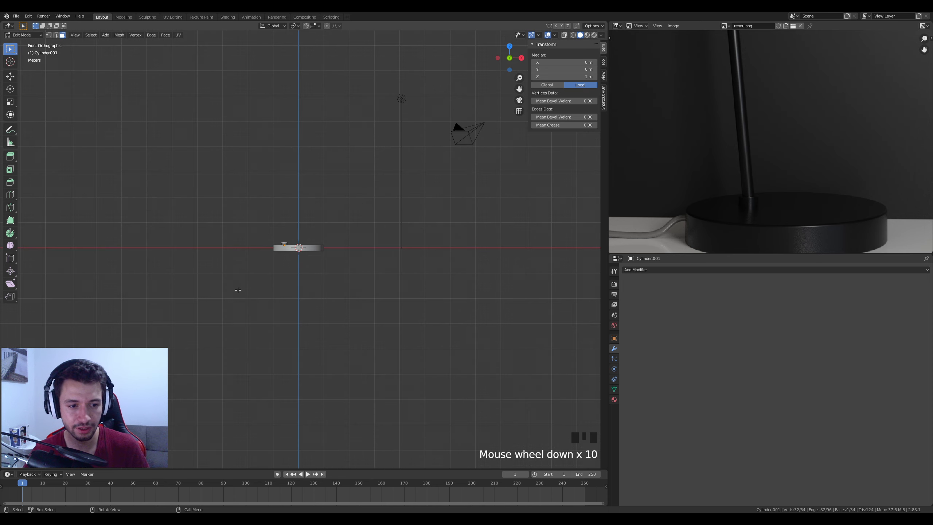
pyautogui.press('g')
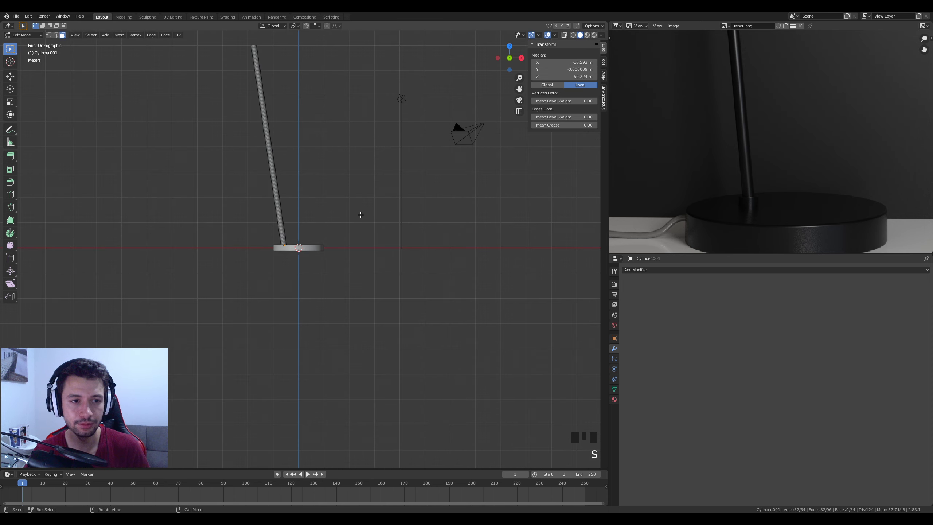
pyautogui.scroll(-4, 771, 144)
pyautogui.scroll(3, 359, 236)
pyautogui.press('Tab')
# Inspect the slanted stem on its base and compare it with the full lamp in the reference image.
pyautogui.moveTo(359, 237); pyautogui.dragTo(329, 235, button='middle')
pyautogui.scroll(2, 304, 251)
pyautogui.click(272, 213)
pyautogui.click(273, 213)
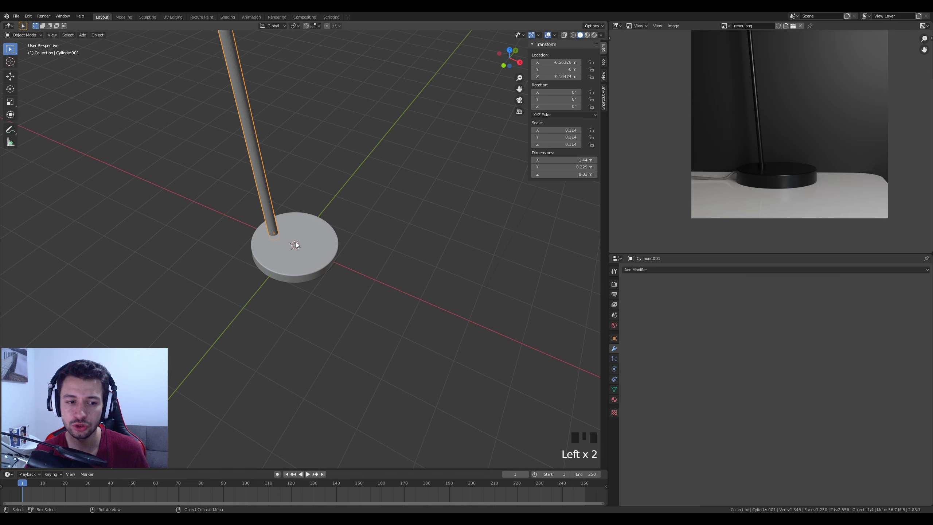
pyautogui.click(272, 213)
pyautogui.click(272, 213)
pyautogui.keyDown('shift'); pyautogui.moveTo(272, 213); pyautogui.dragTo(364, 330, button='middle'); pyautogui.keyUp('shift')
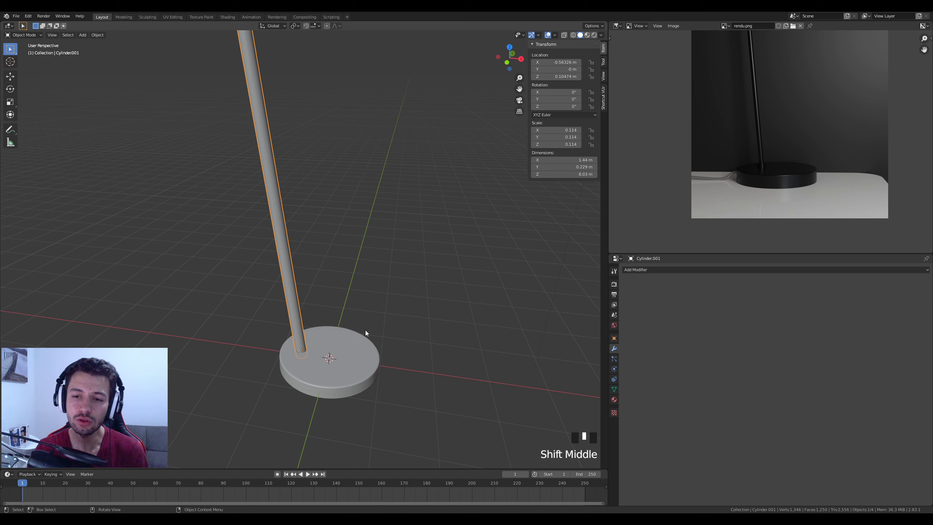
pyautogui.moveTo(721, 228); pyautogui.dragTo(726, 290, button='middle')
pyautogui.scroll(-2, 738, 111)
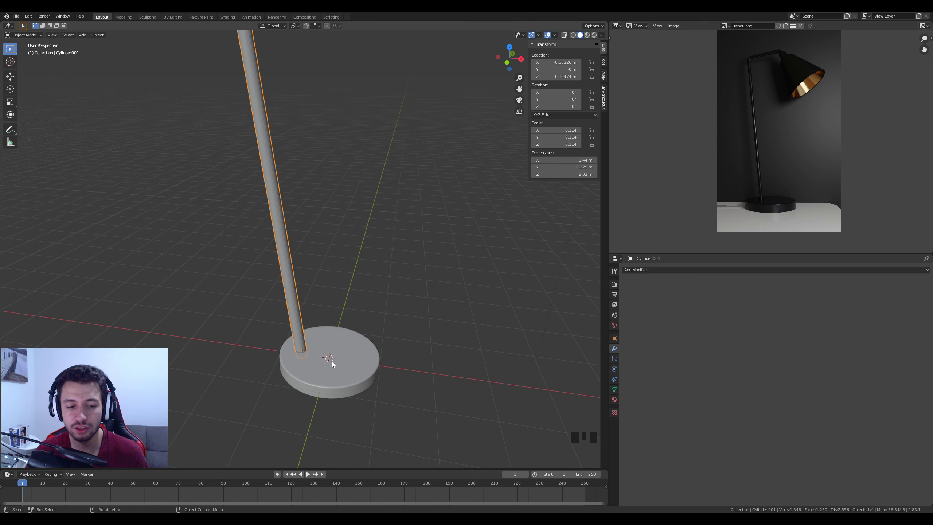
# Select the lamp base and switch to wireframe display to examine how the stem's lower end sits inside it.
pyautogui.click(311, 361)
pyautogui.click(309, 360)
pyautogui.click(309, 360)
pyautogui.scroll(4, 309, 360)
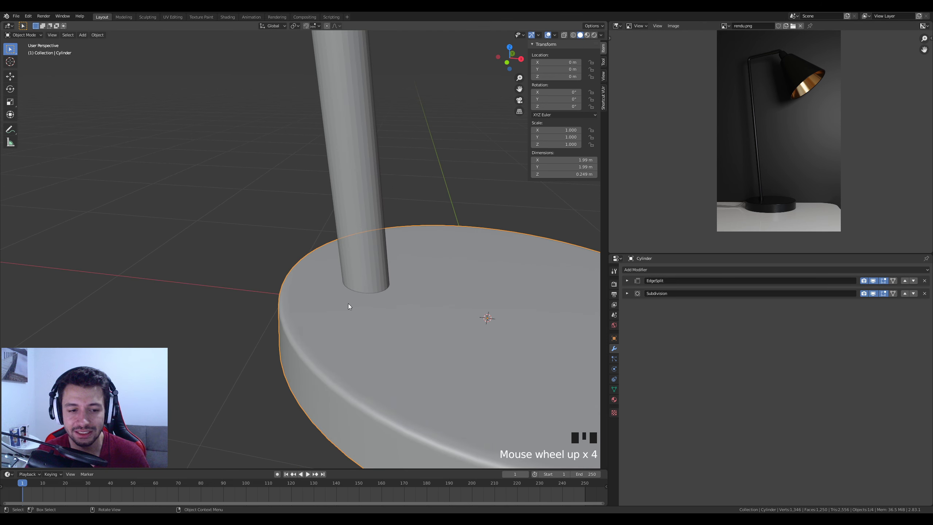
pyautogui.press('z')
pyautogui.click(316, 278)
pyautogui.moveTo(316, 278)
pyautogui.mouseDown(button='middle')
pyautogui.moveTo(405, 318)
pyautogui.moveTo(408, 304)
pyautogui.mouseUp(button='middle')
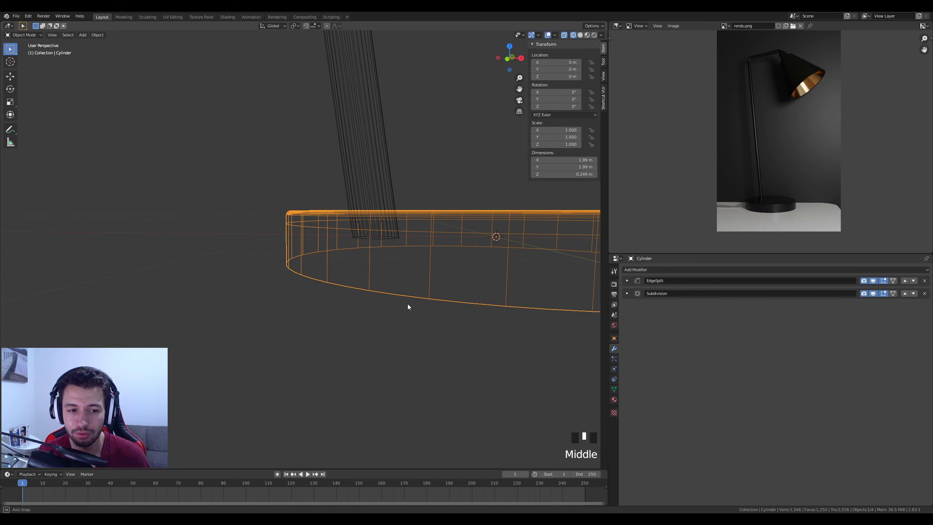
# Return to solid display and compare the stem and base with the lamp in the reference image.
pyautogui.press('z')
pyautogui.click(425, 235)
pyautogui.moveTo(428, 243)
pyautogui.mouseDown(button='middle')
pyautogui.moveTo(437, 252)
pyautogui.moveTo(359, 251)
pyautogui.mouseUp(button='middle')
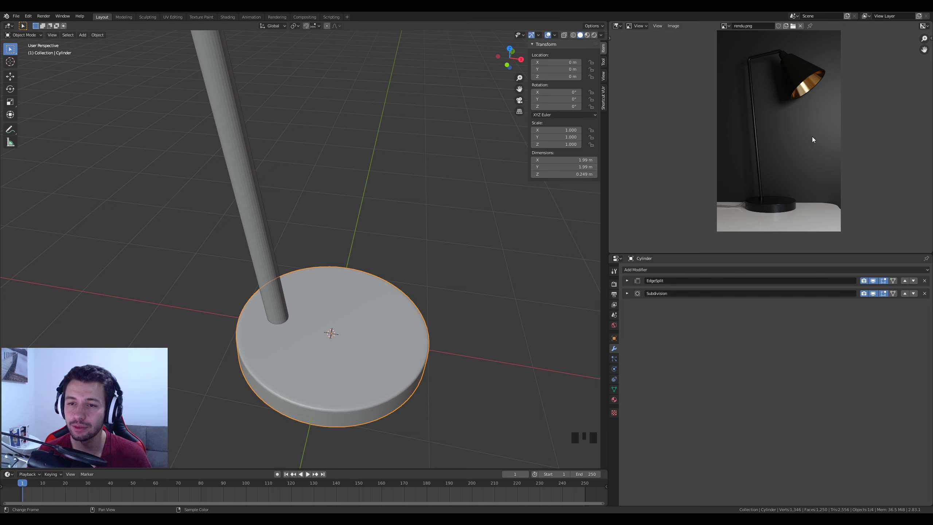
pyautogui.scroll(2, 777, 120)
pyautogui.moveTo(783, 115); pyautogui.dragTo(772, 148, button='middle')
pyautogui.scroll(-2, 336, 268)
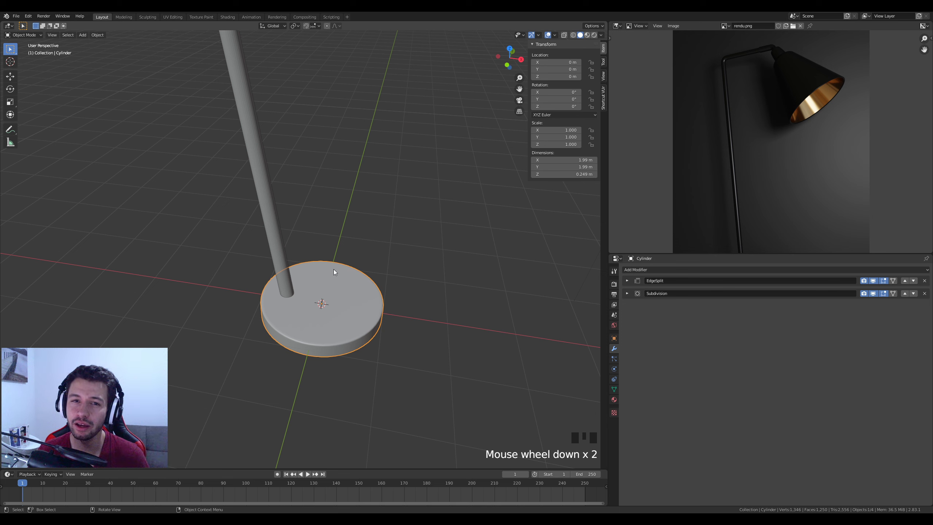
pyautogui.moveTo(768, 250); pyautogui.dragTo(765, 204, button='middle')
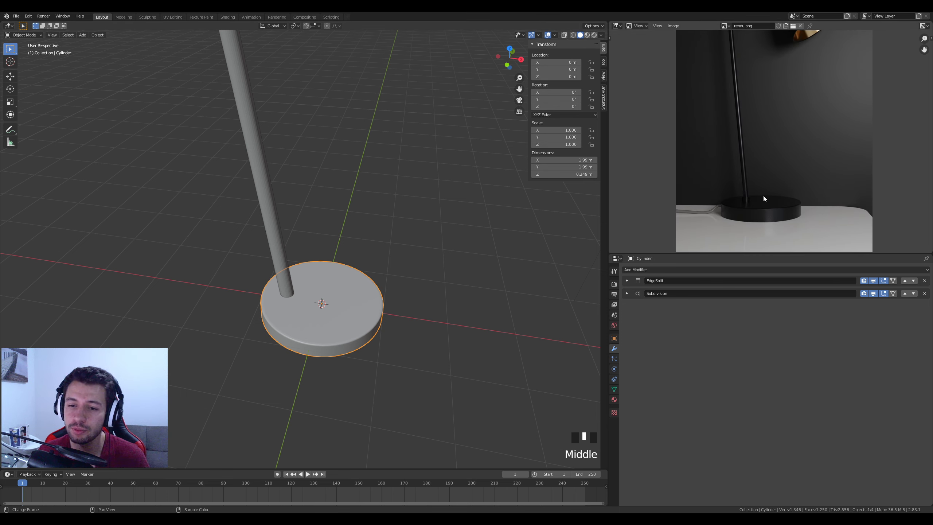
pyautogui.scroll(-2, 767, 206)
pyautogui.scroll(2, 813, 171)
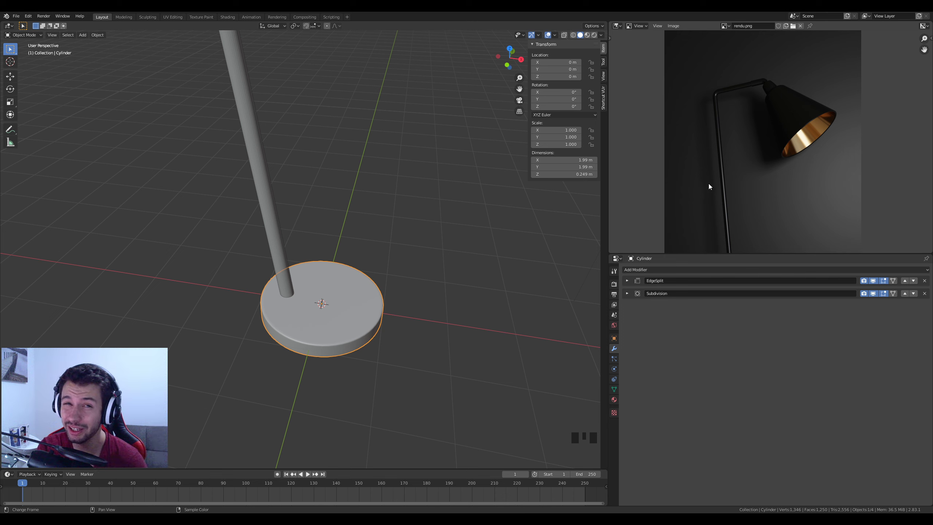
# Select the separate slanted stem cylinder and delete it, keeping only the round base.
pyautogui.moveTo(334, 185); pyautogui.dragTo(299, 260, button='middle')
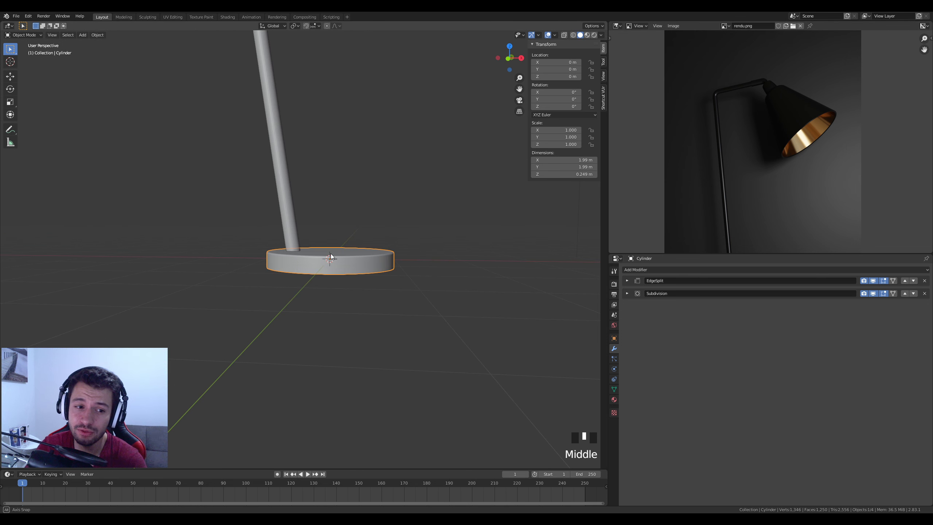
pyautogui.click(298, 260)
pyautogui.click(300, 253)
pyautogui.click(305, 264)
pyautogui.click(297, 239)
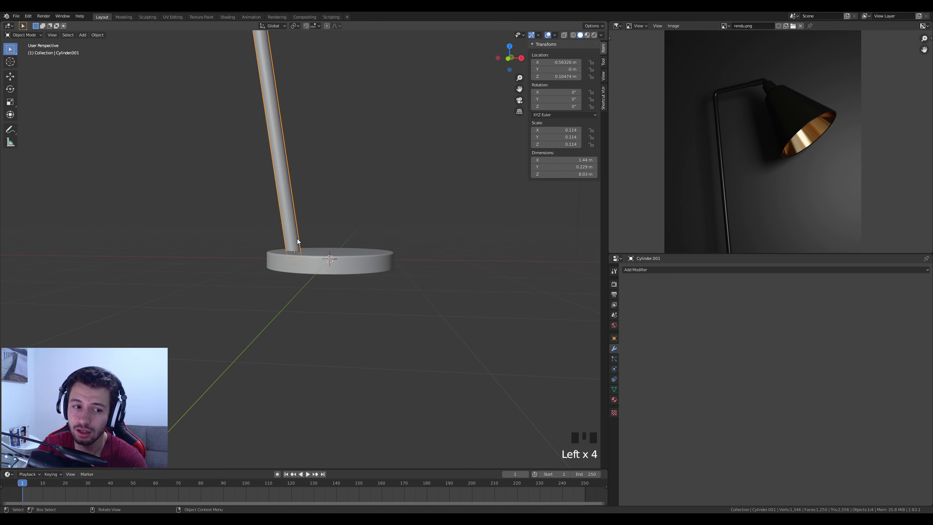
pyautogui.click(297, 241)
pyautogui.click(292, 230)
pyautogui.click(316, 261)
pyautogui.click(301, 241)
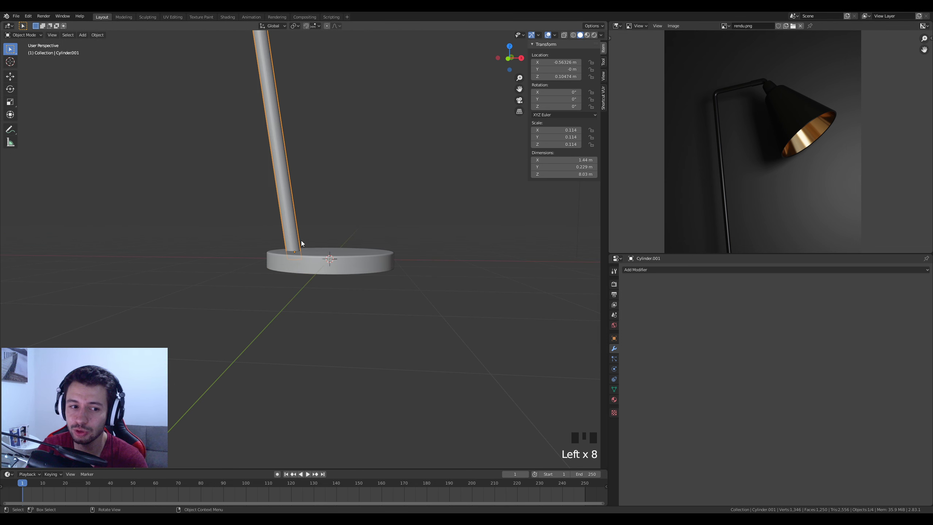
pyautogui.click(298, 256)
pyautogui.click(296, 244)
pyautogui.click(298, 259)
pyautogui.click(299, 257)
pyautogui.click(299, 258)
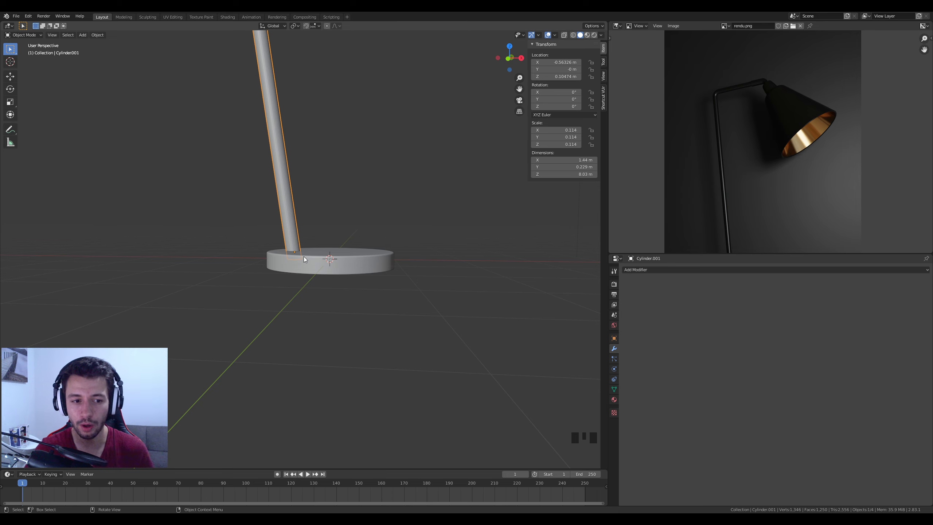
pyautogui.moveTo(303, 258)
pyautogui.mouseDown(button='middle')
pyautogui.moveTo(326, 280)
pyautogui.moveTo(306, 271)
pyautogui.mouseUp(button='middle')
pyautogui.press('Delete')
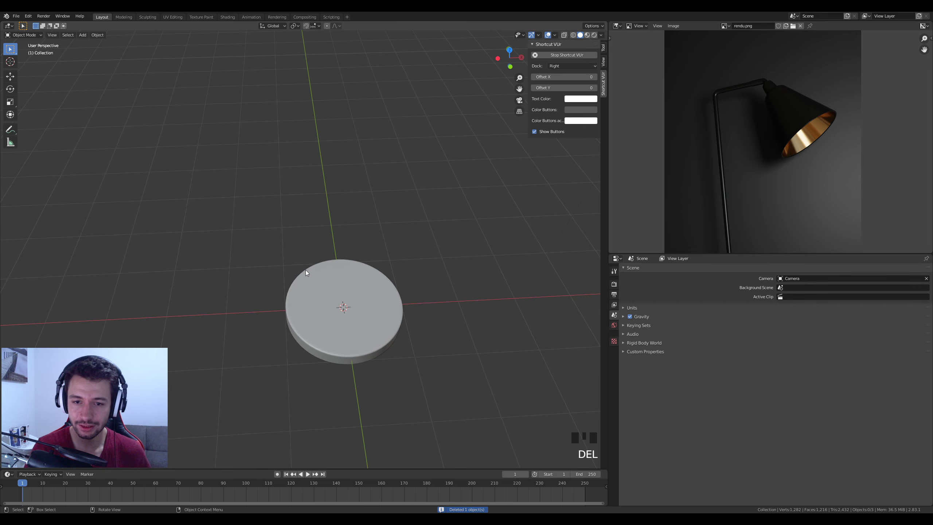
# Examine the reference image along the lamp's stem, down to the point where it meets the base.
pyautogui.scroll(-3, 779, 184)
pyautogui.moveTo(784, 188); pyautogui.dragTo(783, 157, button='middle')
pyautogui.scroll(2, 786, 180)
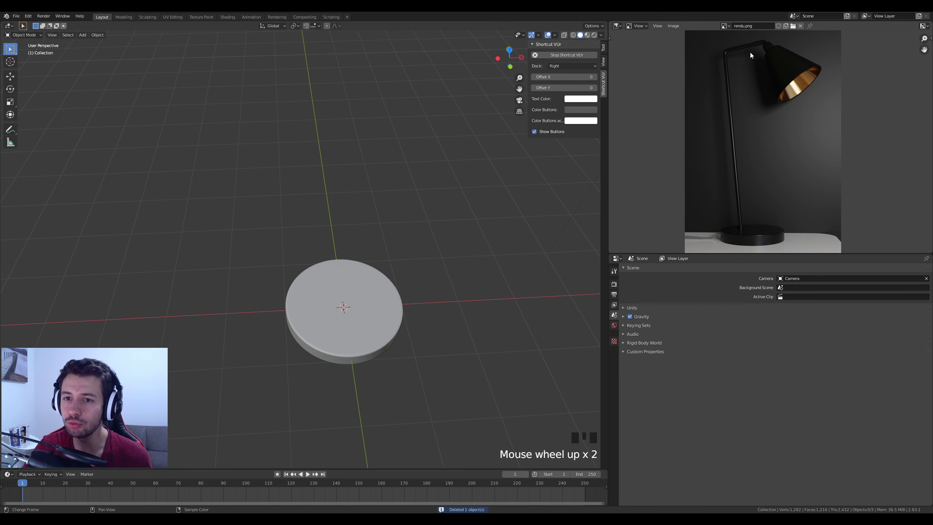
pyautogui.moveTo(823, 115); pyautogui.dragTo(846, 90, button='middle')
pyautogui.scroll(1, 762, 198)
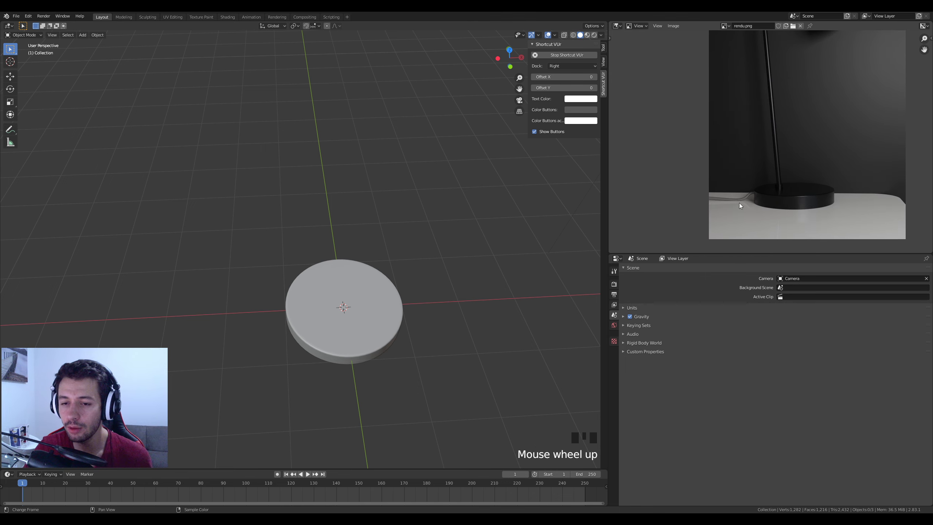
pyautogui.moveTo(780, 158); pyautogui.dragTo(746, 232, button='middle')
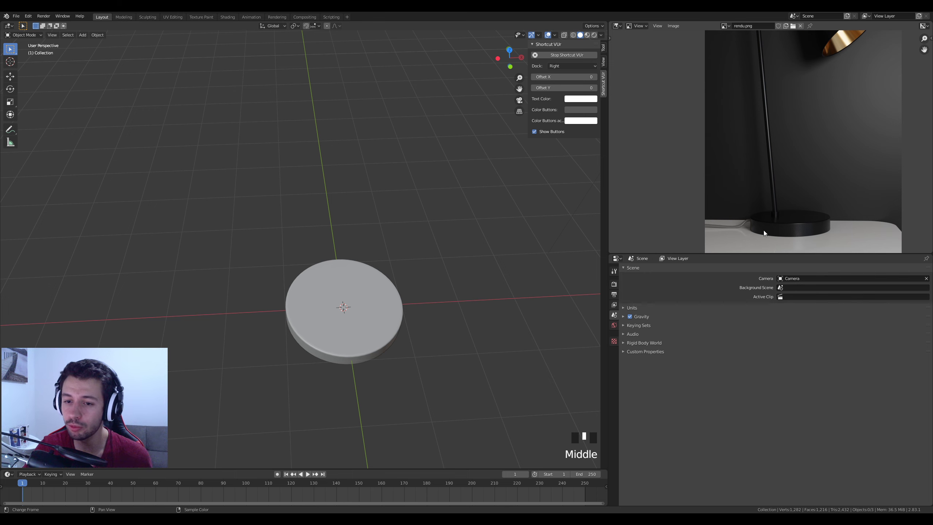
pyautogui.scroll(-2, 765, 210)
pyautogui.moveTo(766, 192); pyautogui.dragTo(772, 132, button='middle')
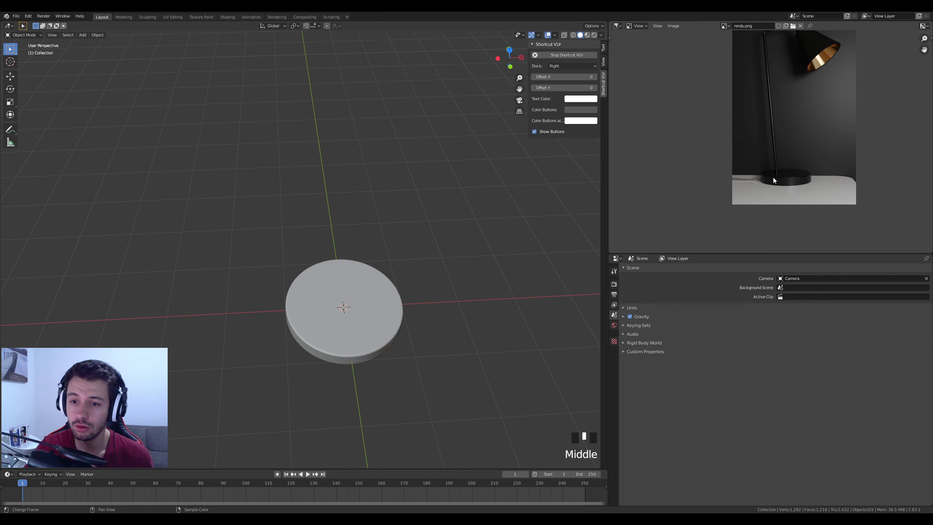
pyautogui.scroll(2, 779, 149)
pyautogui.moveTo(774, 175); pyautogui.dragTo(772, 227, button='middle')
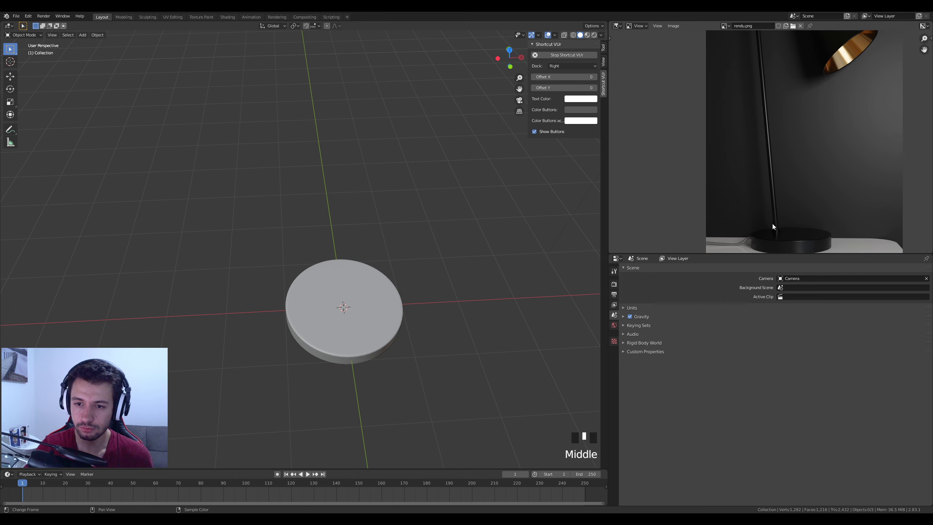
pyautogui.moveTo(781, 69); pyautogui.dragTo(772, 94, button='middle')
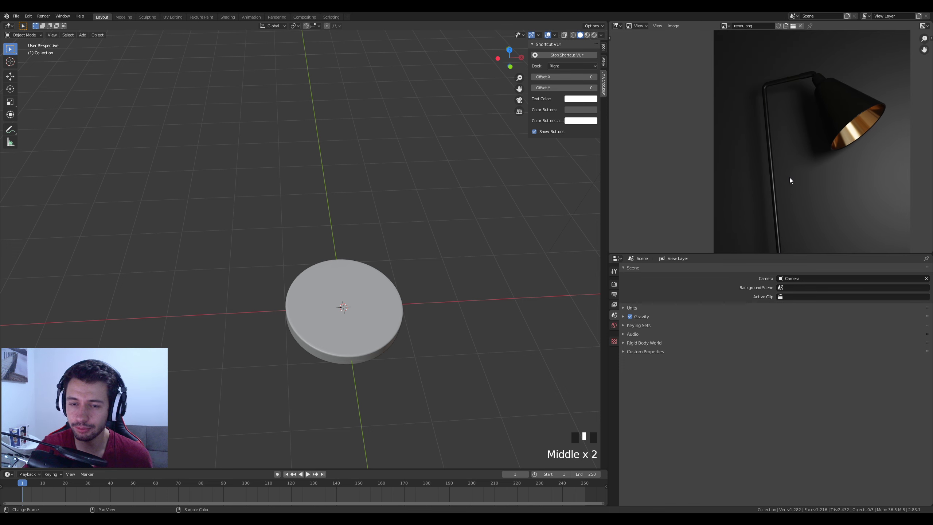
pyautogui.moveTo(466, 300); pyautogui.dragTo(548, 181, button='middle')
pyautogui.scroll(3, 757, 162)
pyautogui.moveTo(760, 165); pyautogui.dragTo(725, 229, button='middle')
pyautogui.scroll(4, 771, 203)
pyautogui.moveTo(770, 203); pyautogui.dragTo(758, 189, button='middle')
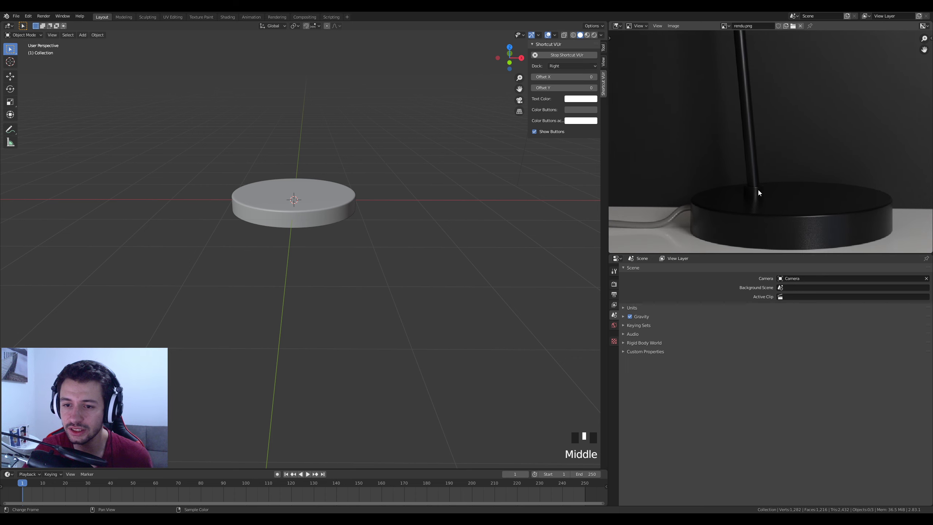
# Edit the lamp base's mesh and inset its top face down to a small circle at the centre.
pyautogui.click(297, 206)
pyautogui.press('Tab')
pyautogui.moveTo(298, 206); pyautogui.dragTo(326, 223, button='middle')
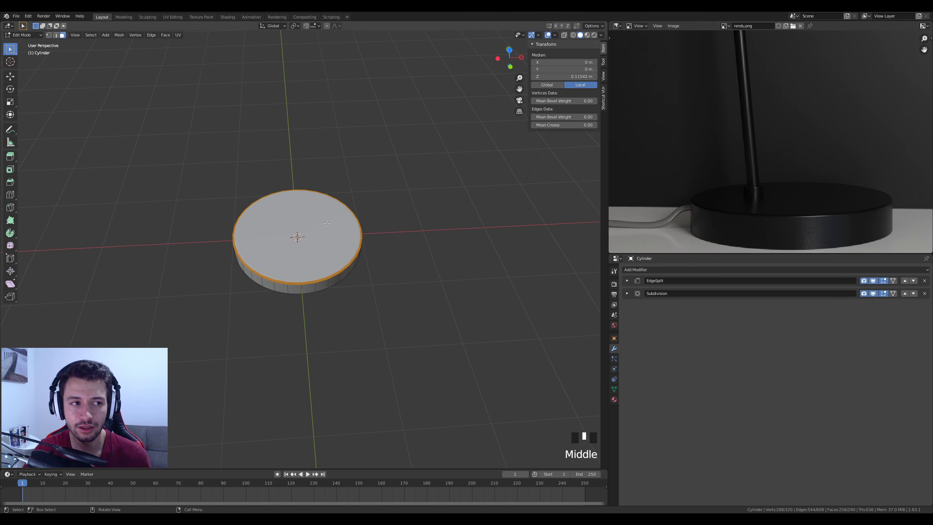
pyautogui.click(319, 242)
pyautogui.scroll(4, 319, 241)
pyautogui.keyDown('shift'); pyautogui.moveTo(382, 185); pyautogui.dragTo(384, 216, button='middle'); pyautogui.keyUp('shift')
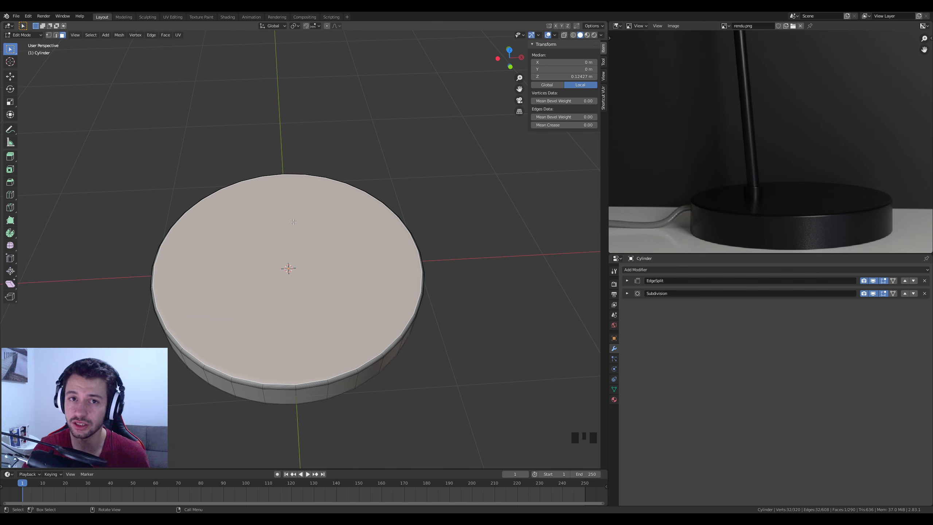
pyautogui.scroll(-3, 749, 179)
pyautogui.moveTo(749, 180); pyautogui.dragTo(745, 214, button='middle')
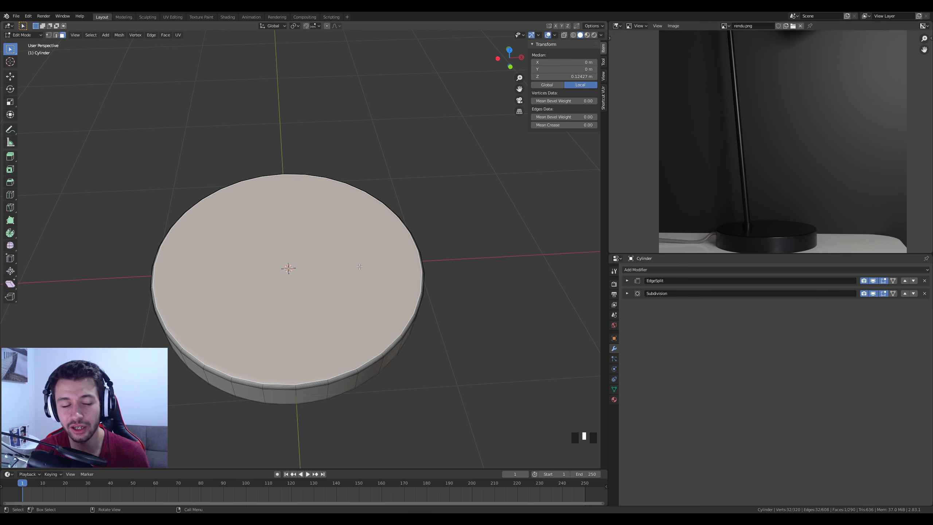
pyautogui.scroll(2, 359, 338)
pyautogui.press('i')
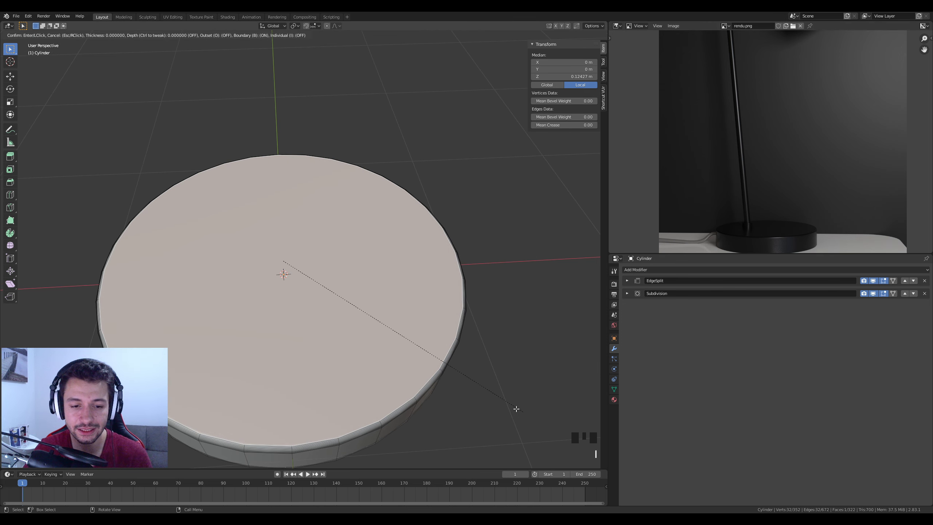
pyautogui.click(383, 333)
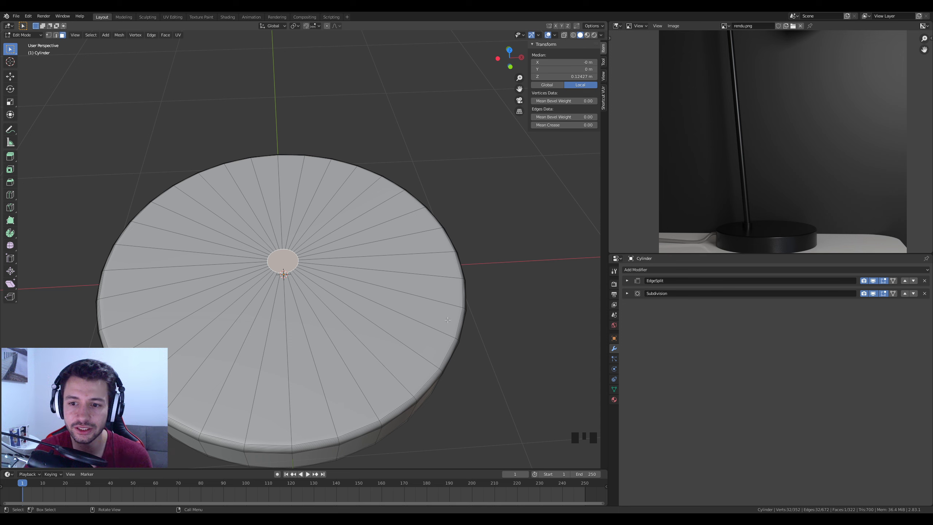
# From the top view, enlarge the small inset face slightly and move it along X to about -0.489 m.
pyautogui.press('KP_7')
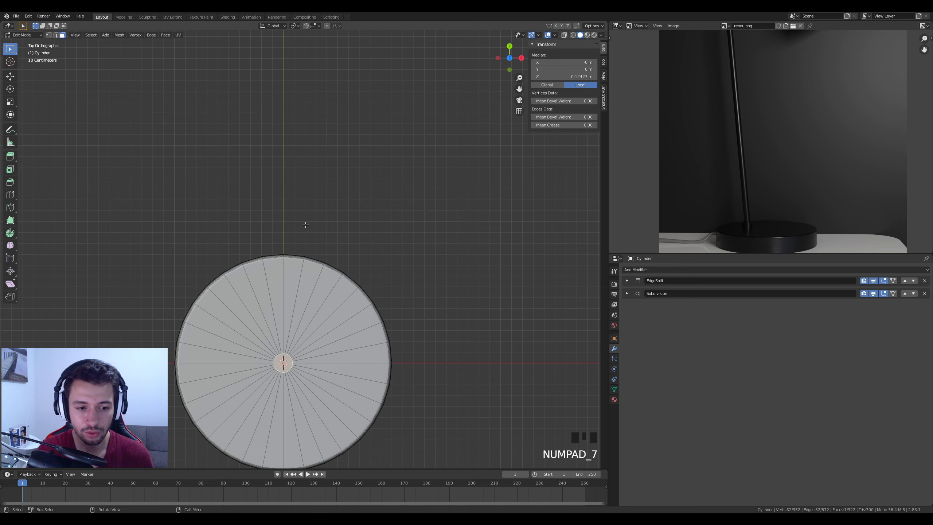
pyautogui.press('s')
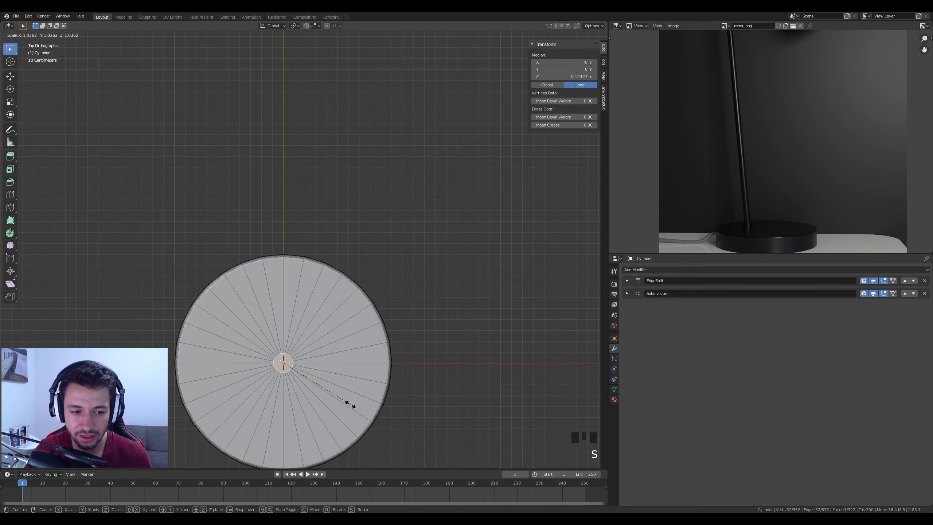
pyautogui.click(367, 408)
pyautogui.press('g')
pyautogui.press('x')
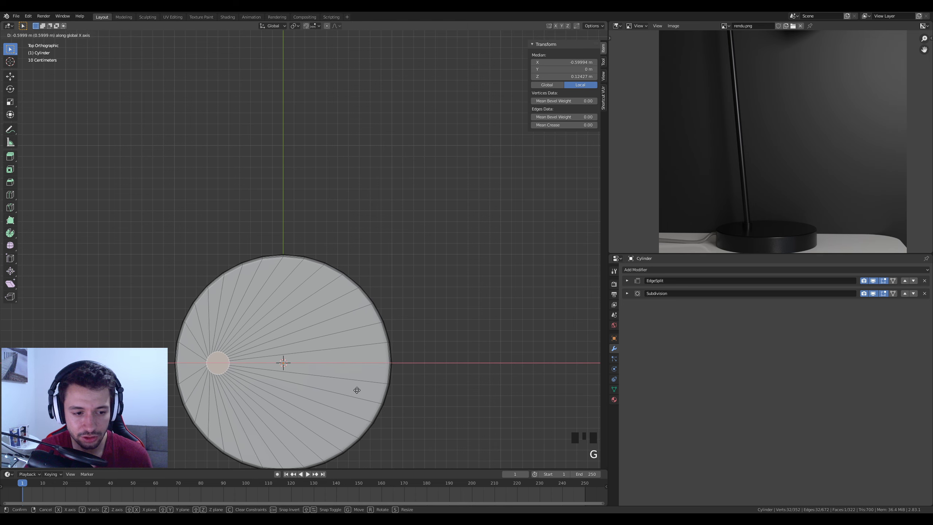
pyautogui.click(368, 389)
# Extrude the small inset face upward about 0.098 m to form a collar on the base.
pyautogui.moveTo(369, 389); pyautogui.dragTo(381, 346, button='middle')
pyautogui.scroll(4, 758, 223)
pyautogui.moveTo(758, 223); pyautogui.dragTo(813, 90, button='middle')
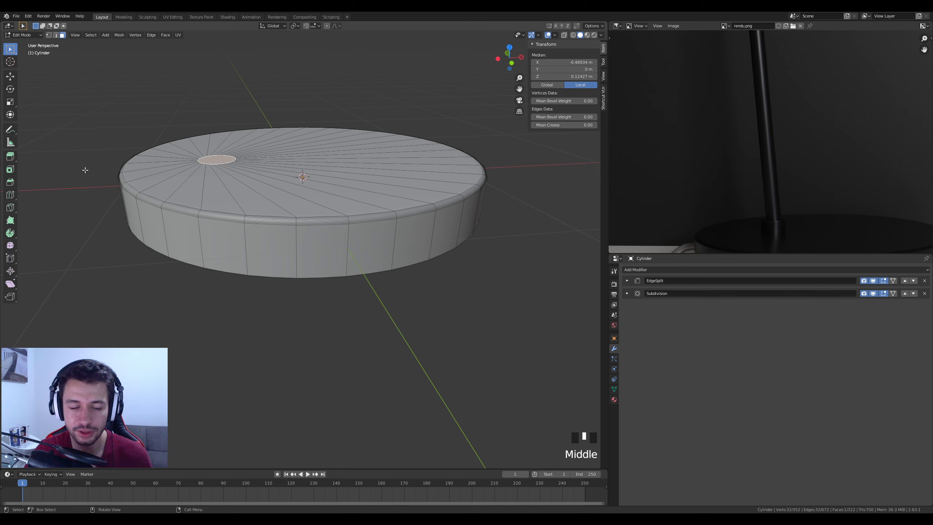
pyautogui.keyDown('shift'); pyautogui.moveTo(235, 235); pyautogui.dragTo(294, 293, button='middle'); pyautogui.keyUp('shift')
pyautogui.scroll(3, 294, 293)
pyautogui.press('e')
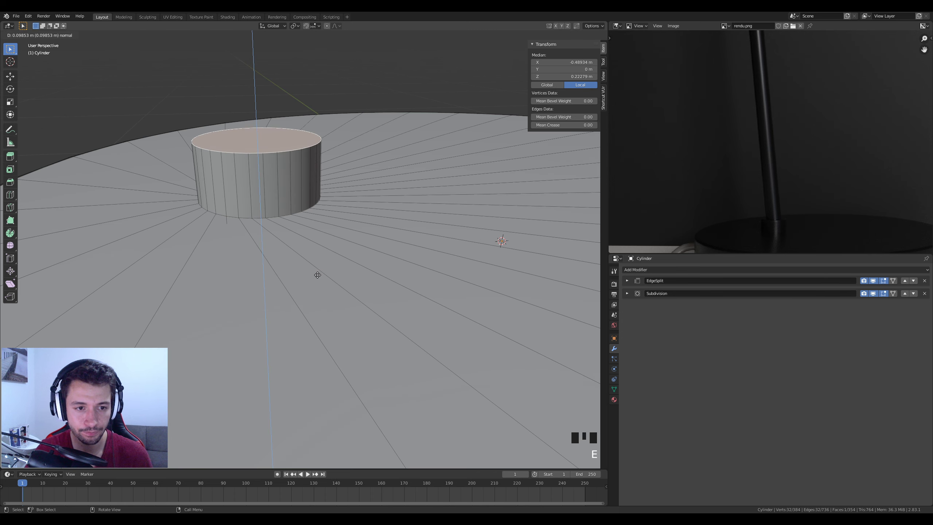
pyautogui.click(316, 273)
# Bevel the collar's top edge with a narrow 8-segment bevel.
pyautogui.scroll(-5, 312, 257)
pyautogui.scroll(3, 311, 254)
pyautogui.hotkey('ctrl', 'b')
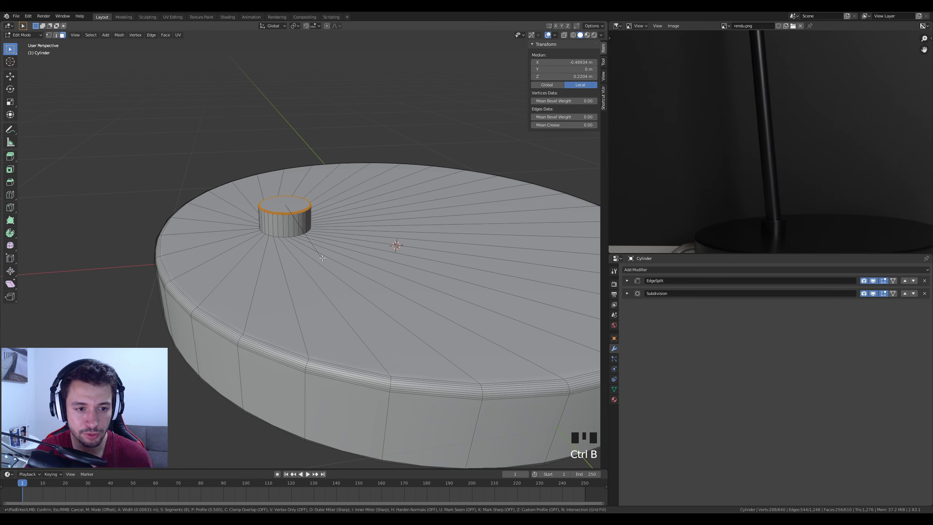
pyautogui.click(323, 258)
# Inset the collar's top face slightly to leave a narrow rim around the stem's starting circle.
pyautogui.click(288, 203)
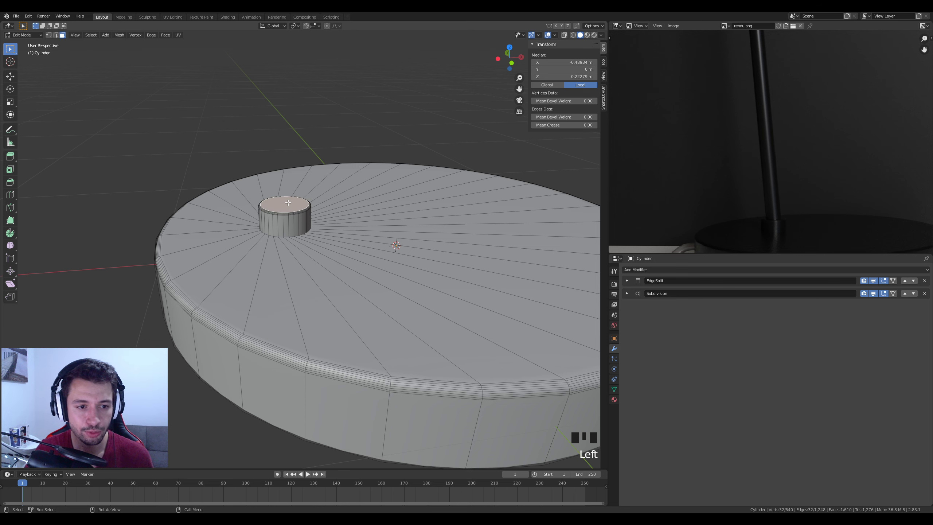
pyautogui.scroll(2, 288, 203)
pyautogui.keyDown('shift'); pyautogui.moveTo(388, 136); pyautogui.dragTo(395, 332, button='middle'); pyautogui.keyUp('shift')
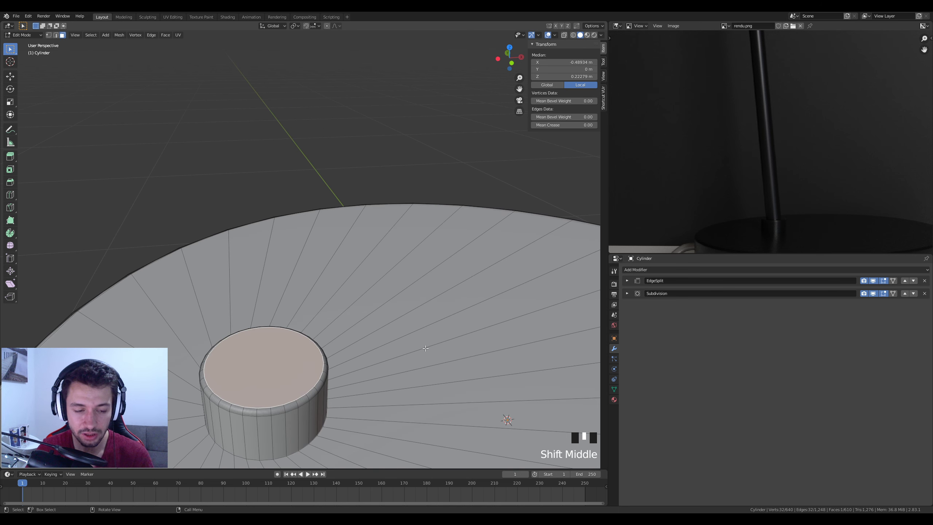
pyautogui.press('i')
pyautogui.click(363, 334)
pyautogui.scroll(-3, 362, 334)
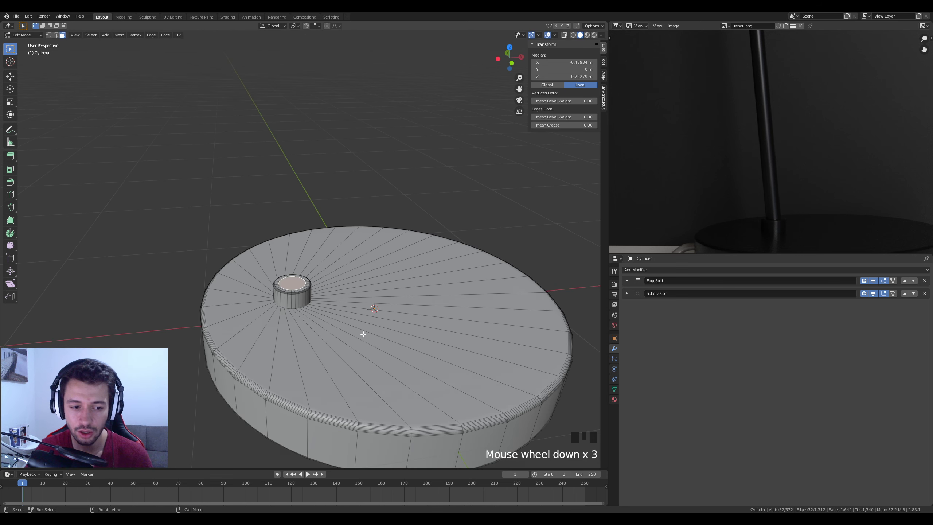
# Examine how the stem joins the collar in the reference image, and make the reference image area taller.
pyautogui.scroll(4, 761, 240)
pyautogui.moveTo(762, 240); pyautogui.dragTo(732, 321, button='middle')
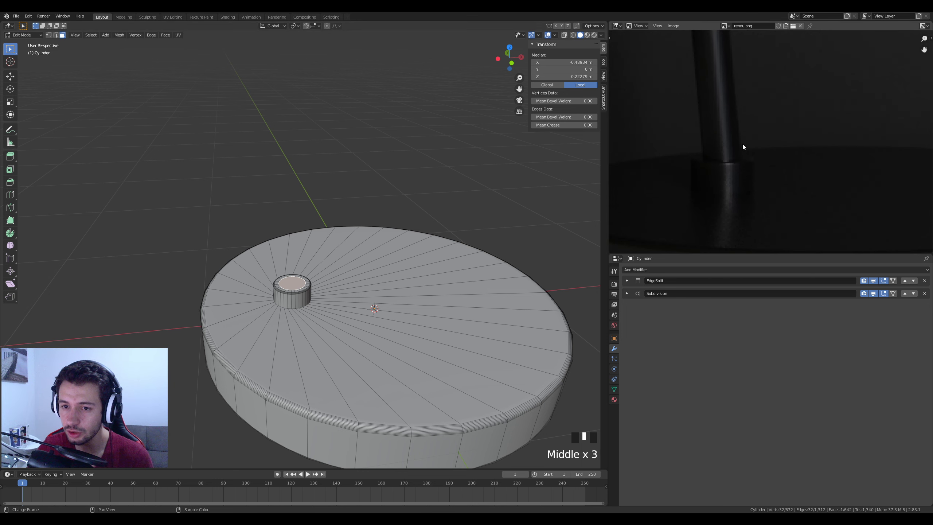
pyautogui.scroll(-13, 767, 140)
pyautogui.moveTo(788, 137); pyautogui.dragTo(756, 128, button='middle')
pyautogui.scroll(4, 770, 132)
pyautogui.moveTo(774, 253); pyautogui.dragTo(767, 400)
pyautogui.moveTo(760, 294); pyautogui.dragTo(744, 246, button='middle')
pyautogui.scroll(1, 755, 281)
pyautogui.scroll(2, 755, 280)
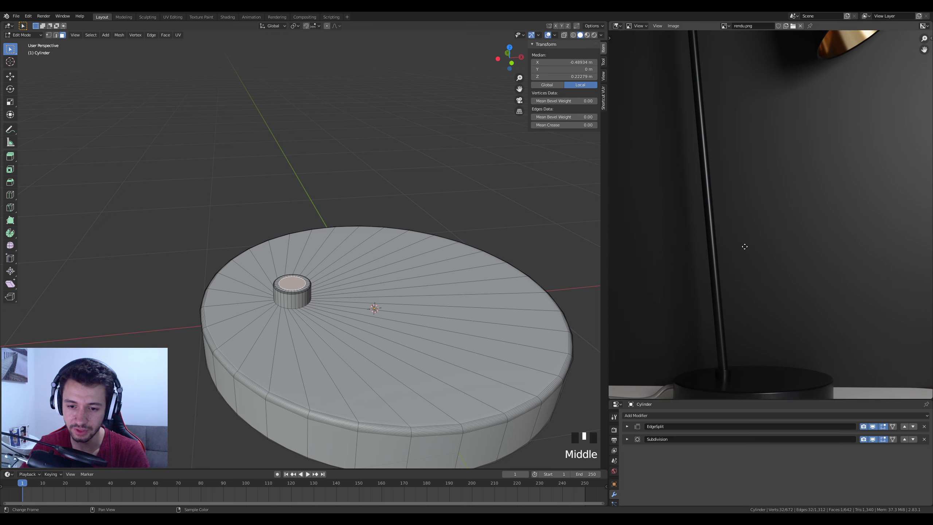
# Extrude the collar's inset top face straight up about 6.98 m to form the lamp's stem, working in front view.
pyautogui.press('KP_1')
pyautogui.scroll(-7, 348, 264)
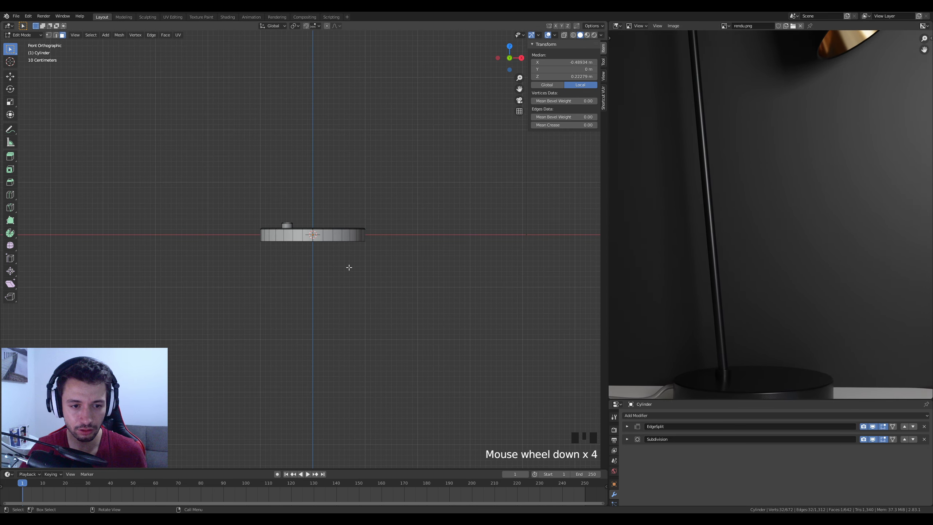
pyautogui.scroll(-2, 671, 178)
pyautogui.keyDown('shift'); pyautogui.moveTo(409, 195); pyautogui.dragTo(398, 277, button='middle'); pyautogui.keyUp('shift')
pyautogui.scroll(-3, 751, 167)
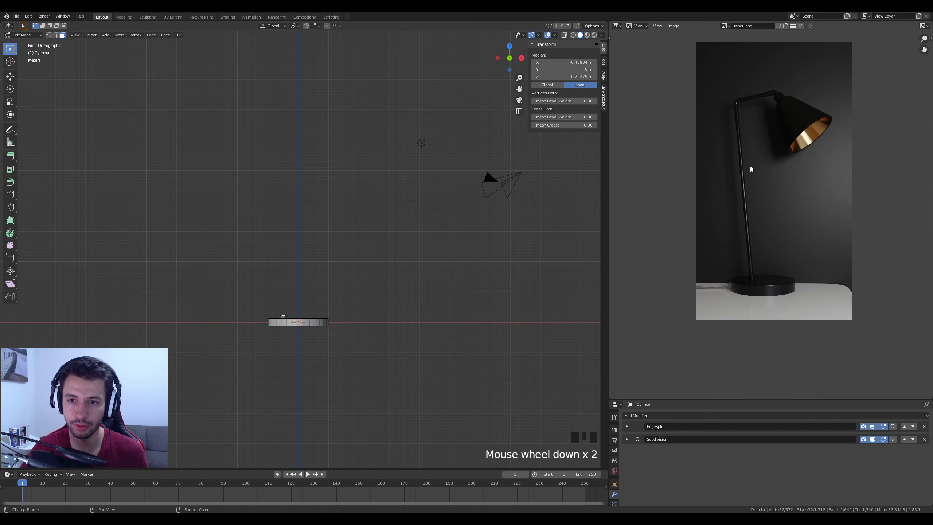
pyautogui.middleClick(489, 285)
pyautogui.keyDown('shift'); pyautogui.moveTo(327, 386); pyautogui.dragTo(333, 406, button='middle'); pyautogui.keyUp('shift')
pyautogui.press('e')
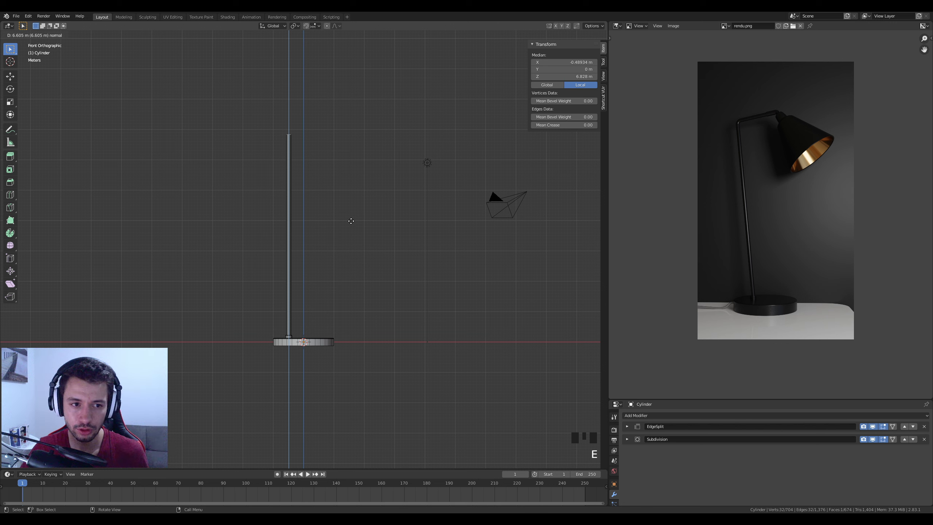
pyautogui.click(353, 210)
# Shift the stem's top face about 0.71 m along negative X so the stem leans away from the base's centre.
pyautogui.press('g')
pyautogui.press('x')
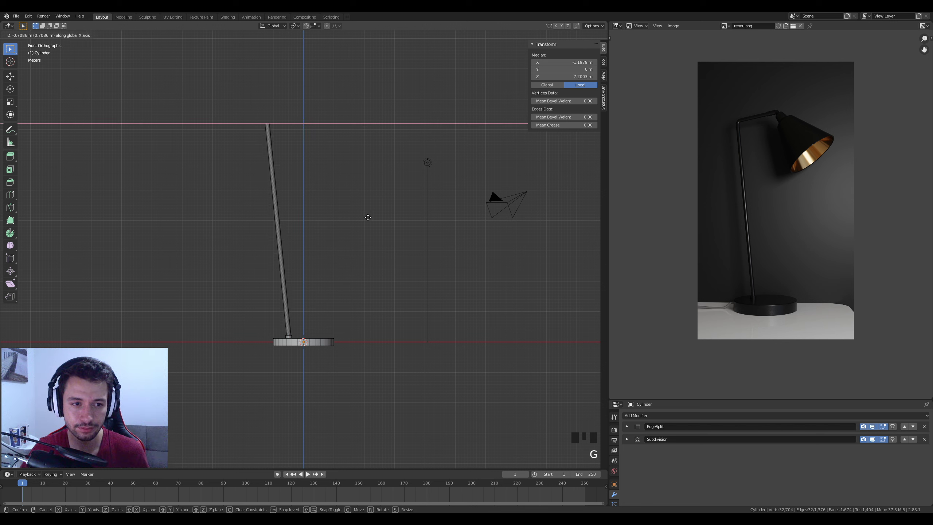
pyautogui.click(367, 217)
# Rotate the stem's top face in front view so it sits perpendicular to the leaning stem.
pyautogui.scroll(2, 257, 139)
pyautogui.keyDown('shift'); pyautogui.moveTo(241, 99); pyautogui.dragTo(274, 216, button='middle'); pyautogui.keyUp('shift')
pyautogui.scroll(3, 317, 171)
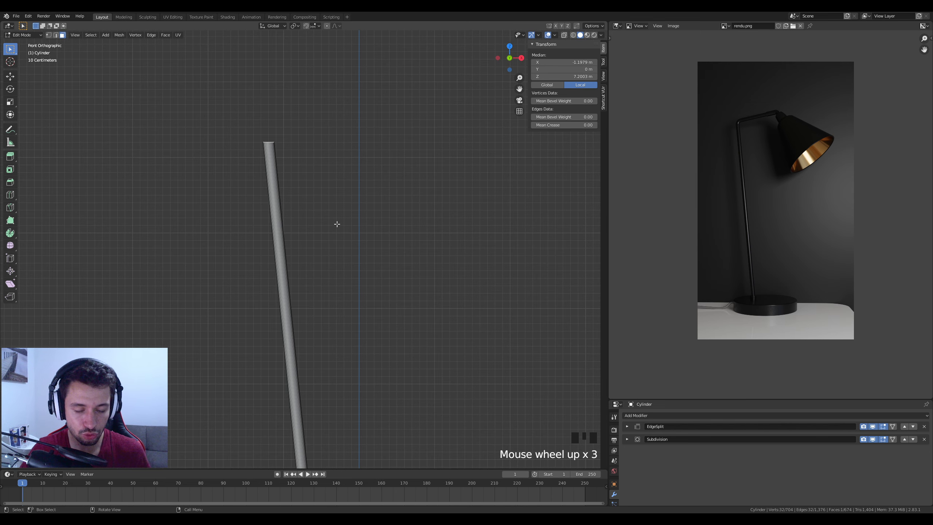
pyautogui.press('r')
pyautogui.click(341, 206)
# Place the 3D cursor beside the stem's top face, on the inner side of the bend shown in the reference image.
pyautogui.keyDown('shift'); pyautogui.moveTo(298, 283); pyautogui.dragTo(309, 465, button='middle'); pyautogui.keyUp('shift')
pyautogui.scroll(7, 333, 318)
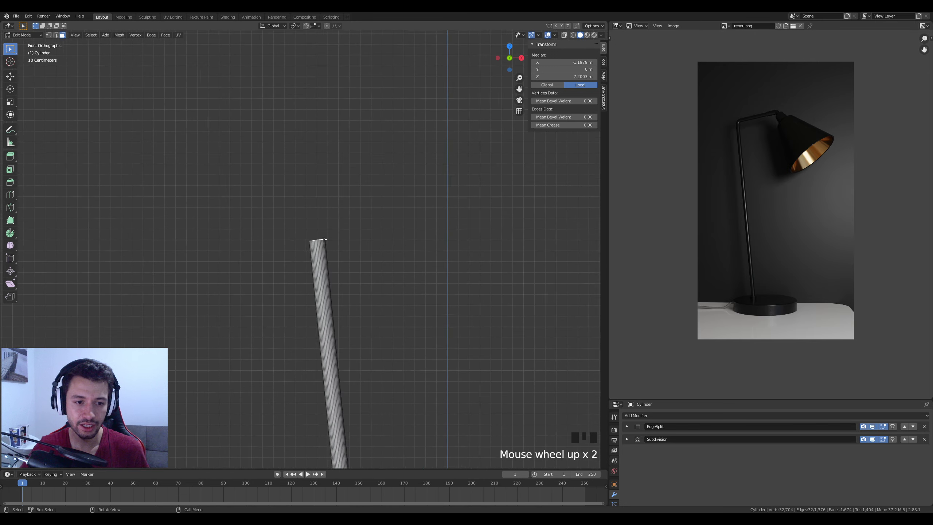
pyautogui.keyDown('shift'); pyautogui.moveTo(333, 318); pyautogui.dragTo(278, 370, button='middle'); pyautogui.keyUp('shift')
pyautogui.scroll(5, 715, 149)
pyautogui.moveTo(715, 94); pyautogui.dragTo(743, 239, button='middle')
pyautogui.moveTo(708, 77); pyautogui.dragTo(722, 165, button='middle')
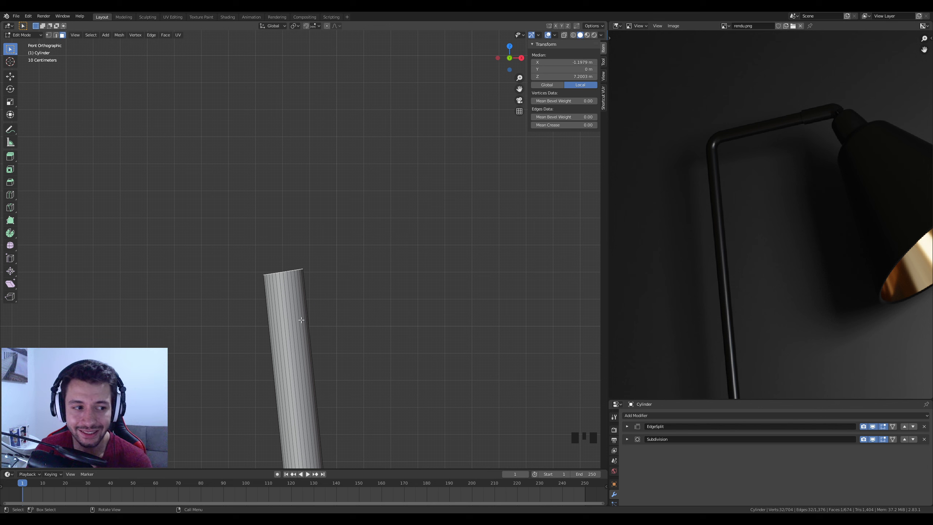
pyautogui.click(9, 62)
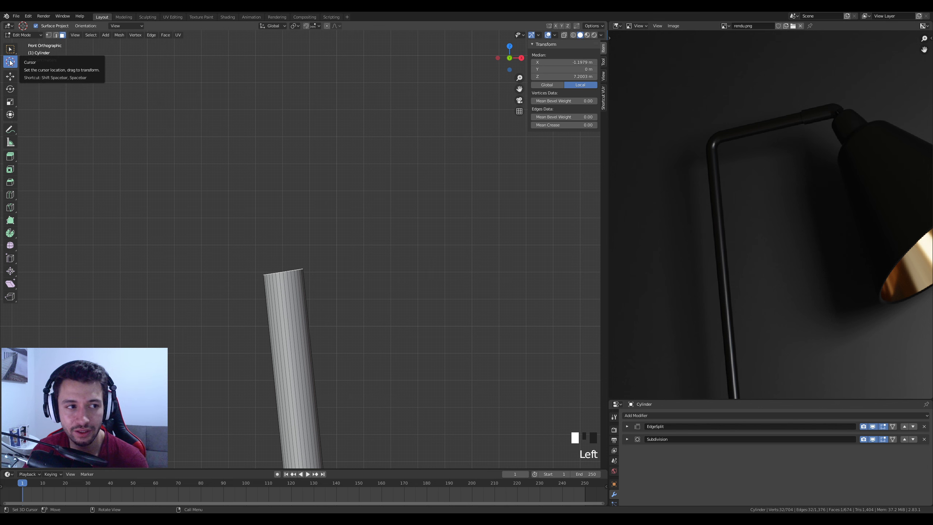
pyautogui.click(434, 228)
pyautogui.click(223, 216)
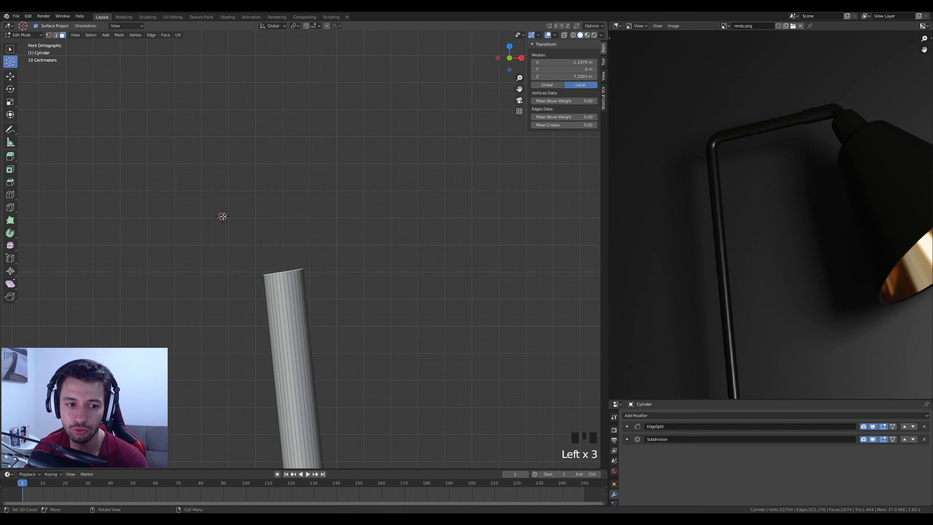
pyautogui.scroll(4, 304, 289)
pyautogui.keyDown('shift'); pyautogui.moveTo(312, 293); pyautogui.dragTo(302, 260, button='middle'); pyautogui.keyUp('shift')
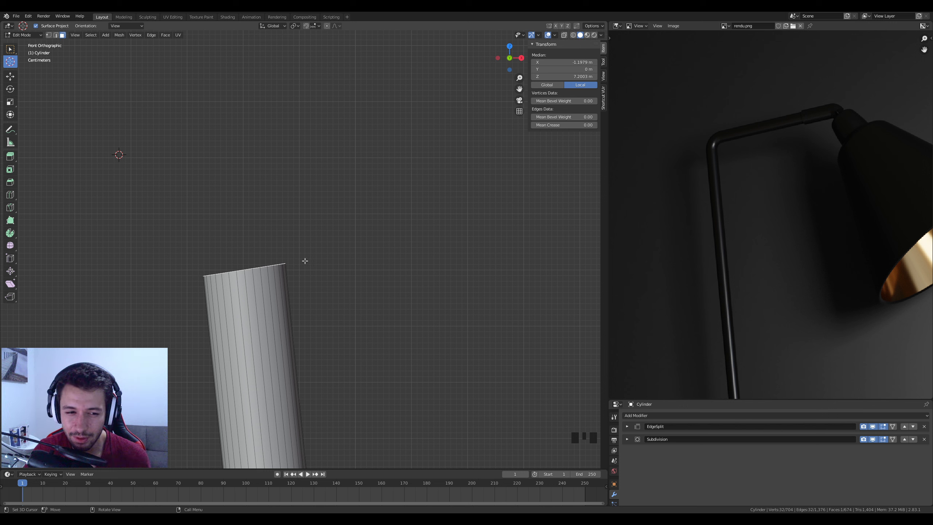
pyautogui.click(328, 254)
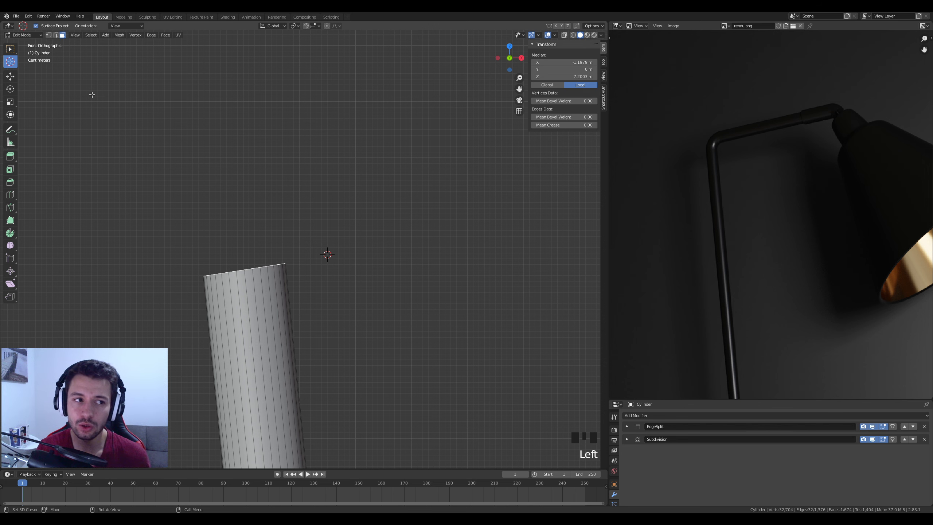
# Examine the 3D cursor's position relative to the stem's top face in perspective and front view.
pyautogui.moveTo(248, 146); pyautogui.dragTo(303, 240, button='middle')
pyautogui.scroll(-11, 307, 243)
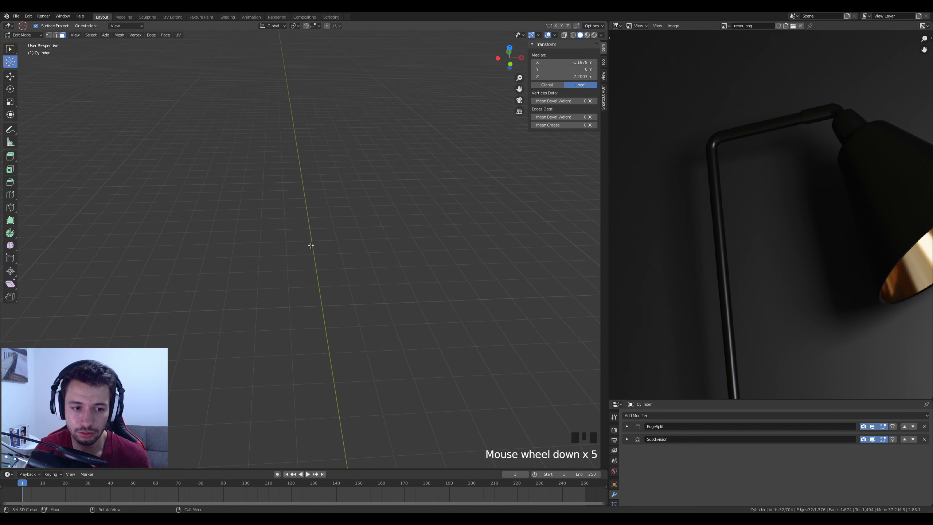
pyautogui.press('KP_Decimal')
pyautogui.scroll(-2, 441, 266)
pyautogui.scroll(-2, 440, 266)
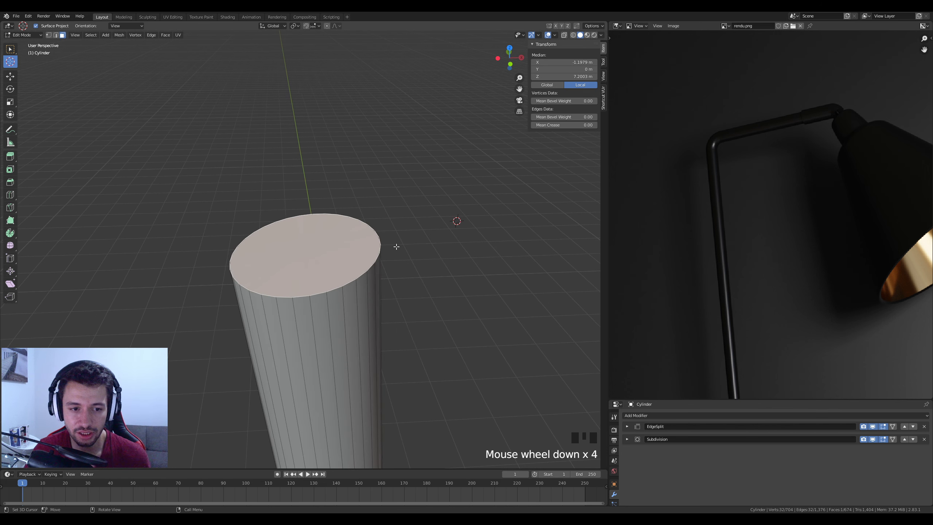
pyautogui.press('KP_1')
pyautogui.scroll(-3, 451, 215)
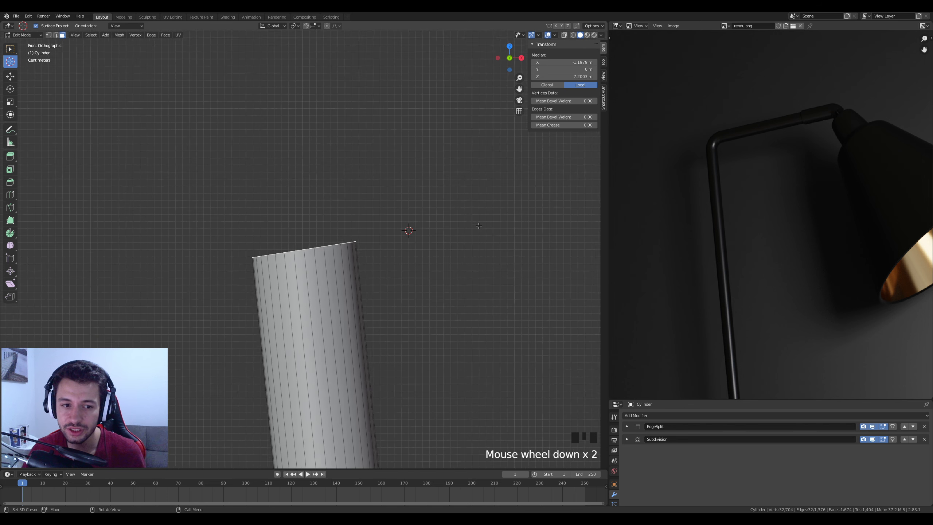
pyautogui.keyDown('shift'); pyautogui.moveTo(451, 215); pyautogui.dragTo(398, 258, button='middle'); pyautogui.keyUp('shift')
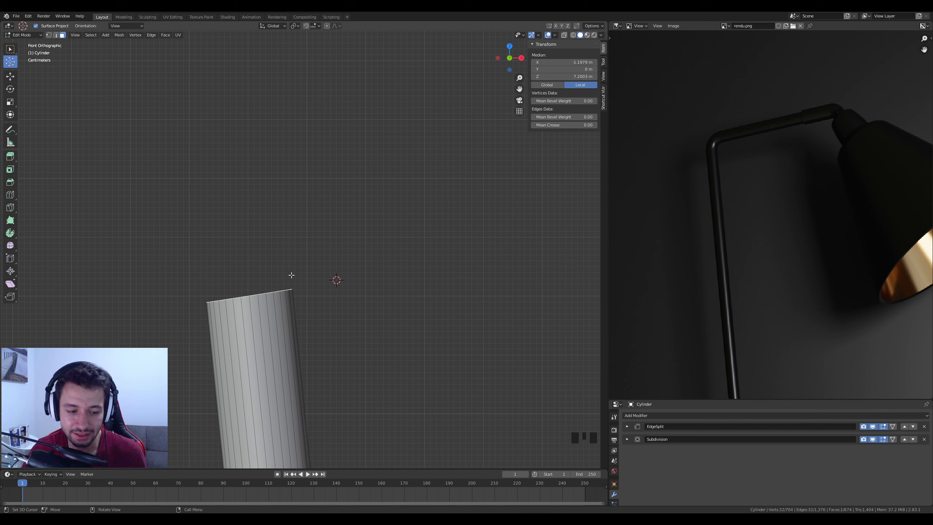
# Tilt the stem's top face slightly more and set the 3D cursor a short distance beside its inner edge.
pyautogui.press('d')
pyautogui.click(247, 296)
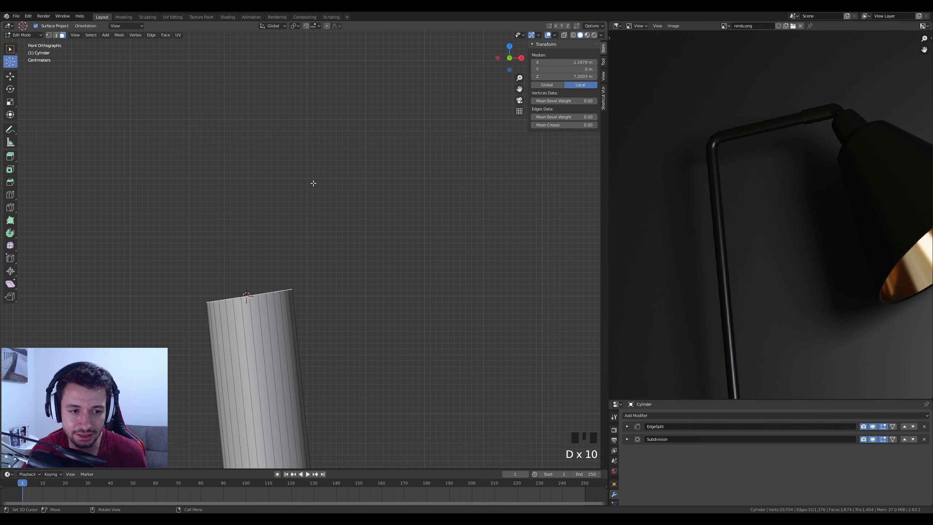
pyautogui.hotkey('ctrl', 'z')
pyautogui.press('r')
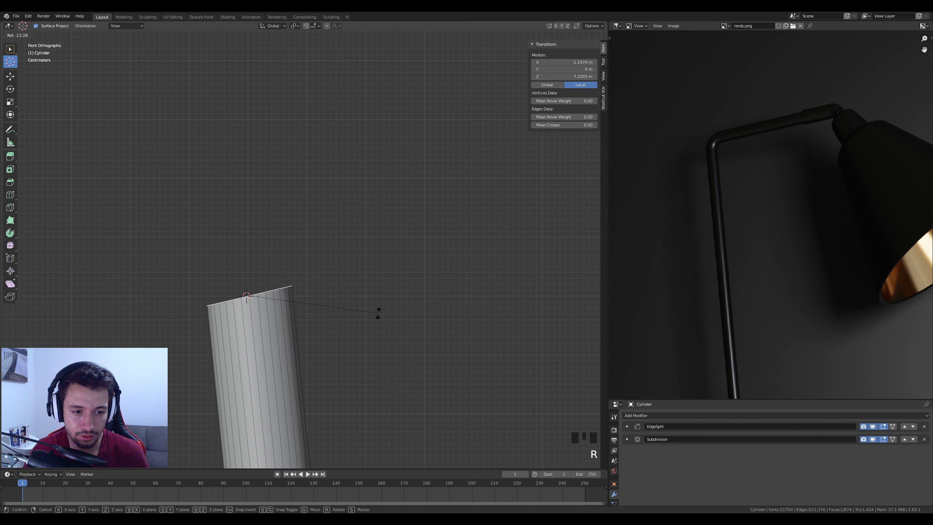
pyautogui.click(379, 317)
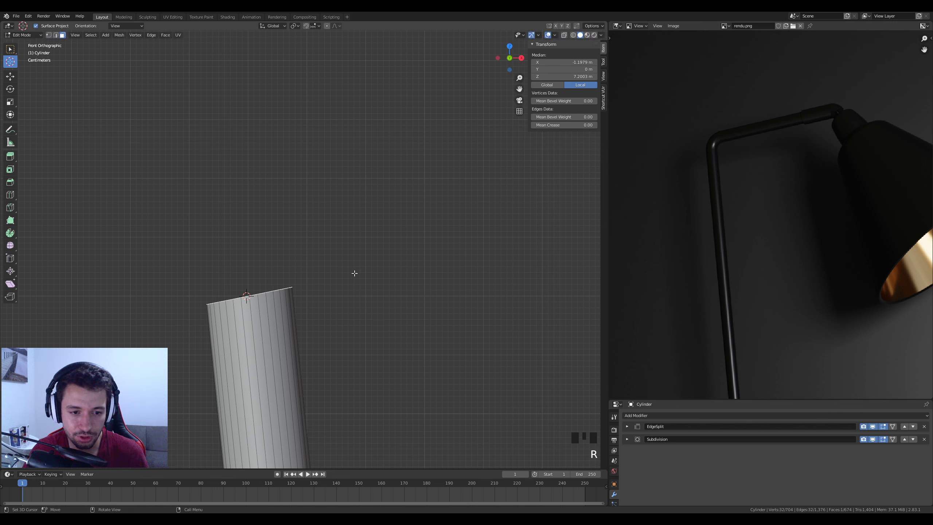
pyautogui.click(342, 276)
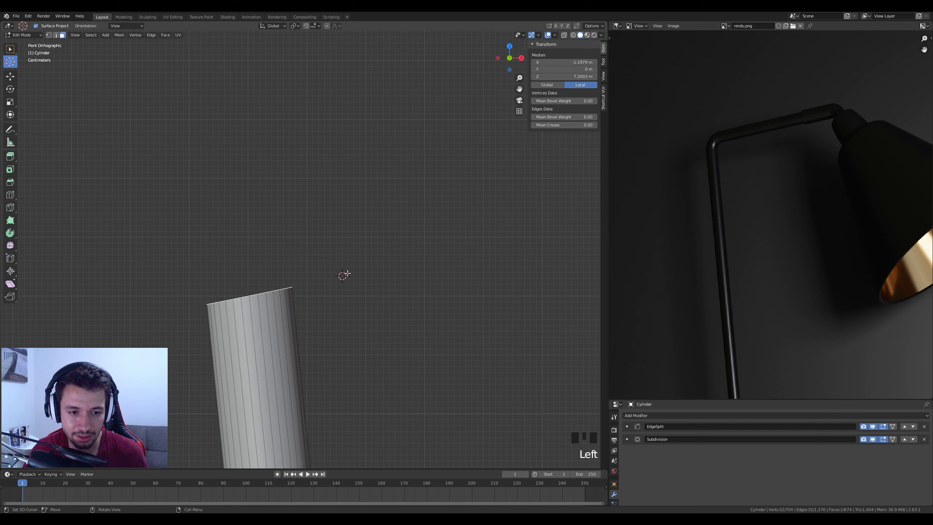
pyautogui.click(345, 274)
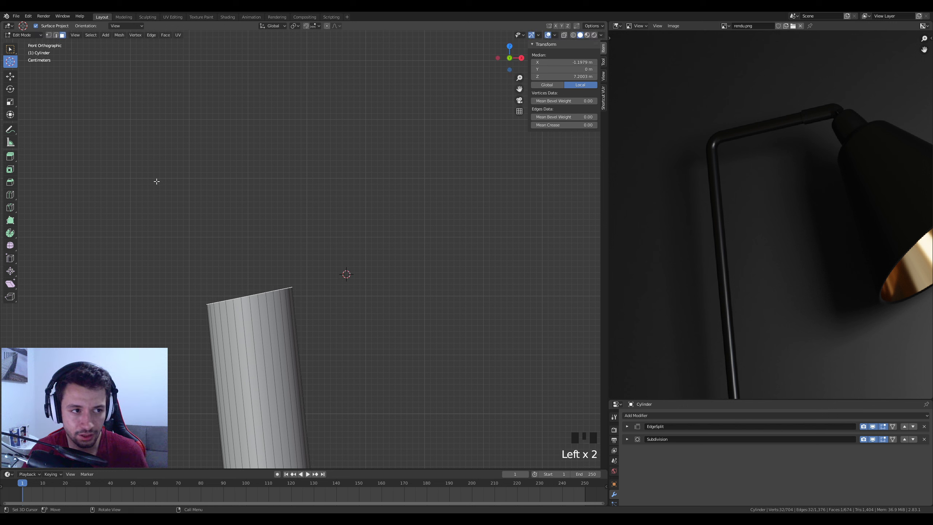
pyautogui.click(10, 49)
pyautogui.moveTo(246, 292)
pyautogui.mouseDown()
pyautogui.moveTo(259, 194)
pyautogui.moveTo(341, 173)
pyautogui.moveTo(332, 170)
pyautogui.mouseUp()
pyautogui.moveTo(346, 269)
pyautogui.mouseDown()
pyautogui.moveTo(343, 288)
pyautogui.moveTo(364, 271)
pyautogui.mouseUp()
pyautogui.hotkey('ctrl', 'z')
pyautogui.hotkey('ctrl', 'z')
pyautogui.hotkey('ctrl', 'z')
pyautogui.hotkey('ctrl', 'z')
pyautogui.hotkey('ctrl', 'z')
pyautogui.hotkey('ctrl', 'z')
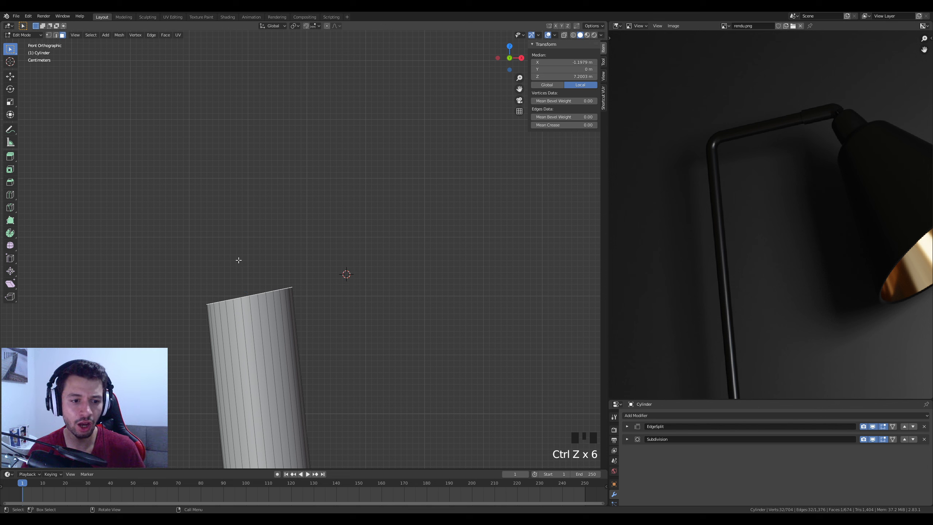
# Rotate the stem's top face back by about 2.6° to square it with the stem.
pyautogui.click(16, 233)
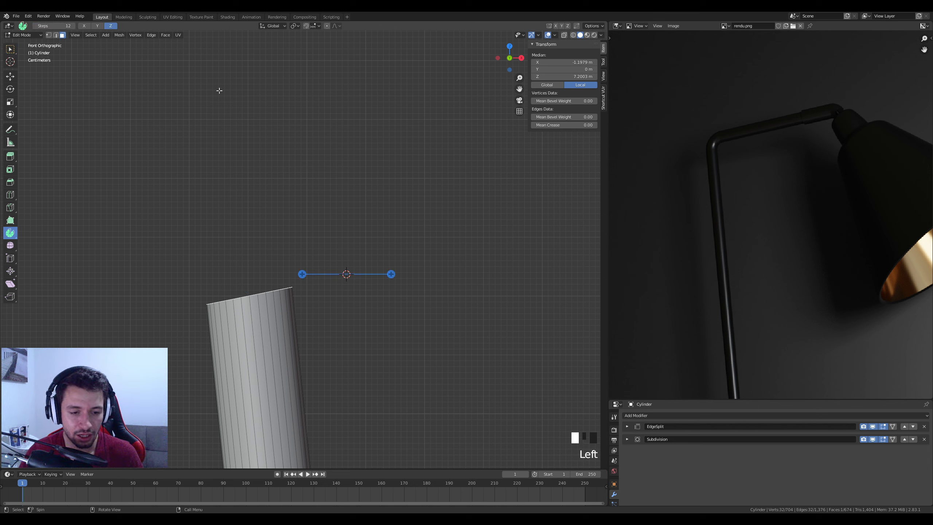
pyautogui.press('r')
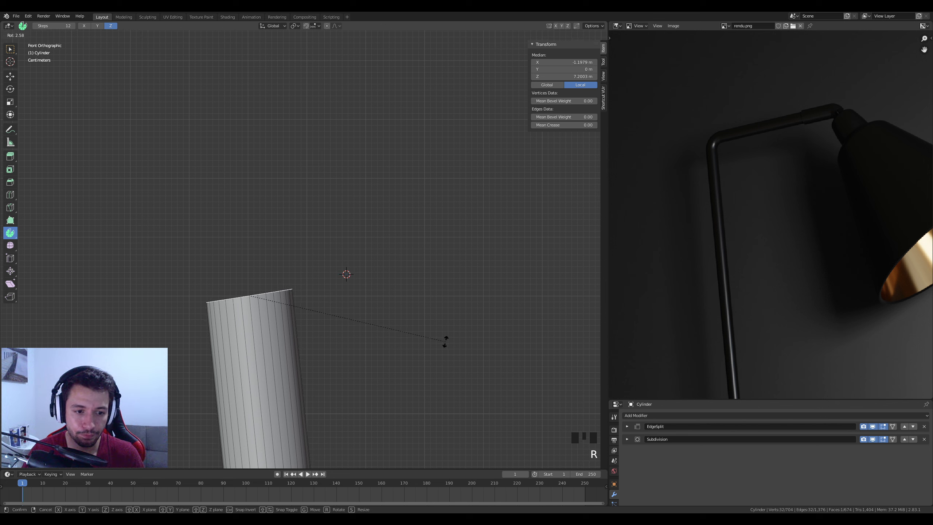
pyautogui.click(445, 341)
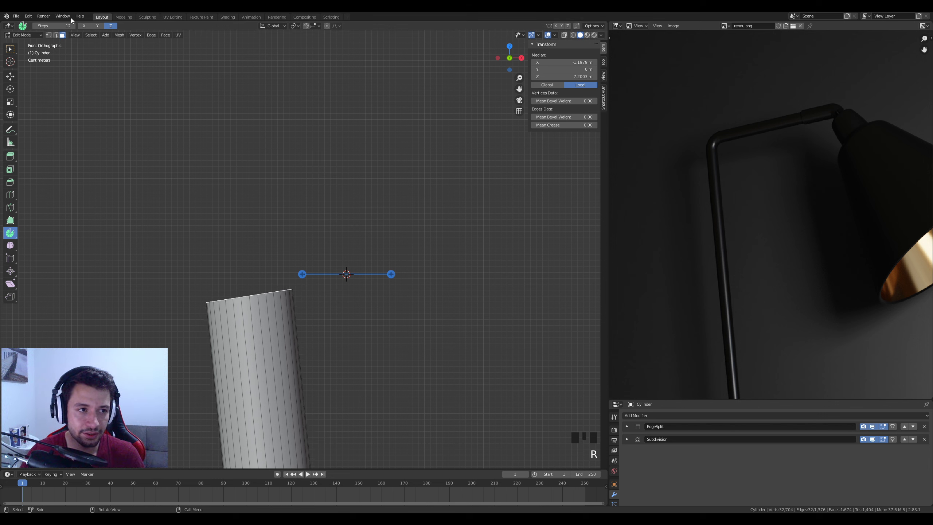
# Place the 3D cursor beside the stem's top face and Spin the face about 82.4° around the Y axis in 12 steps.
pyautogui.click(10, 61)
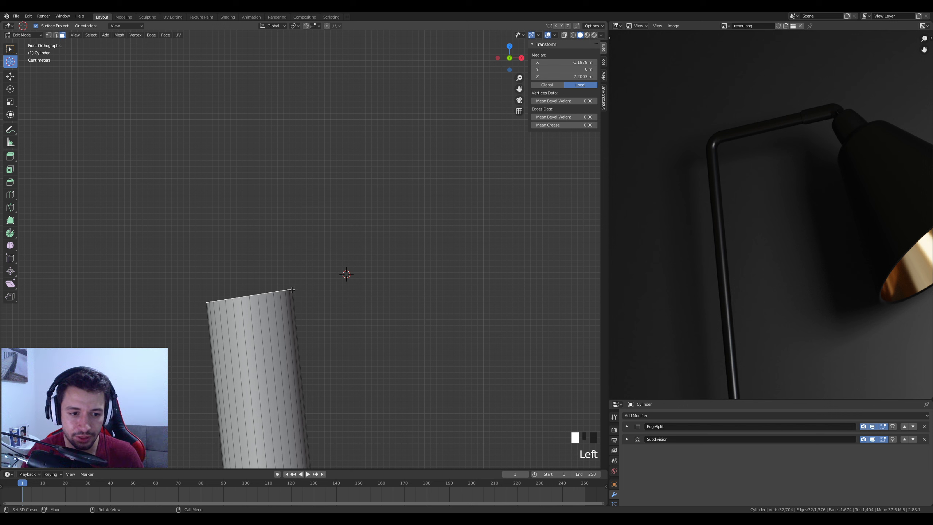
pyautogui.click(342, 279)
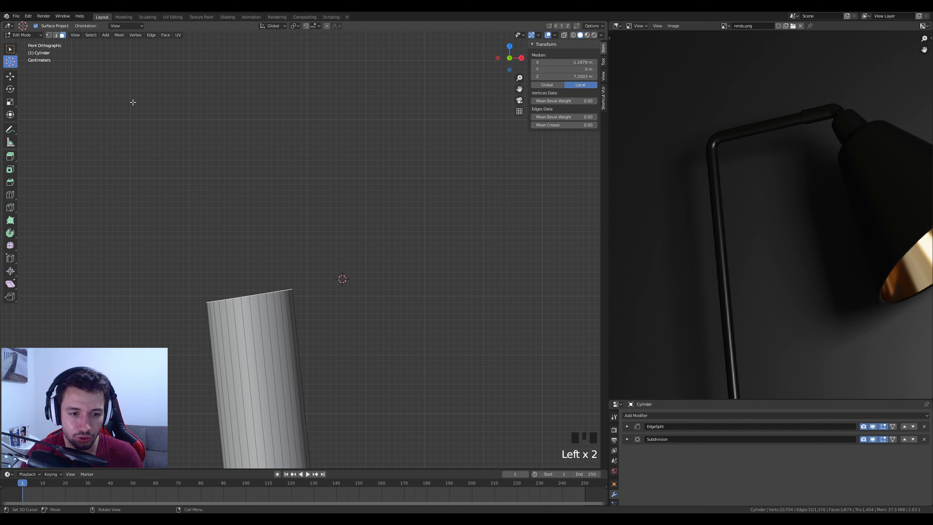
pyautogui.click(10, 50)
pyautogui.click(10, 233)
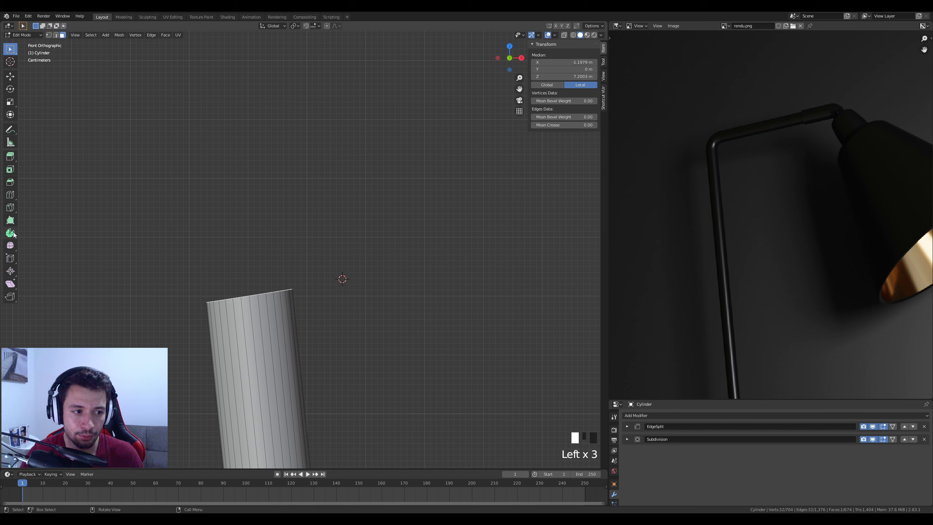
pyautogui.click(88, 27)
pyautogui.click(99, 27)
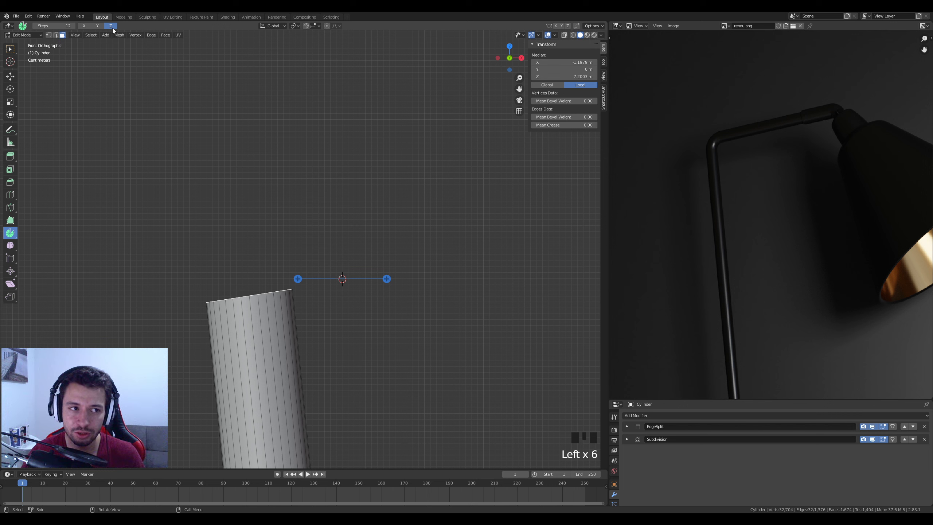
pyautogui.click(99, 29)
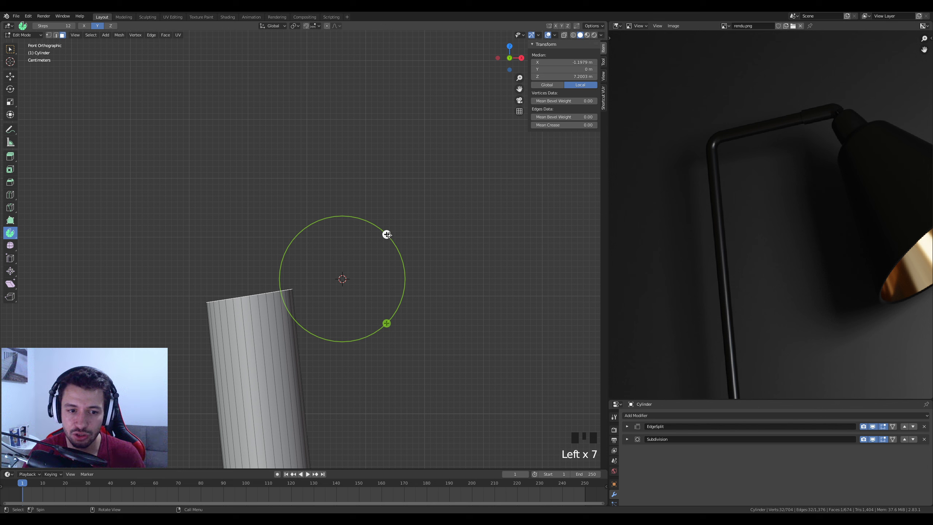
pyautogui.moveTo(387, 235); pyautogui.dragTo(400, 323)
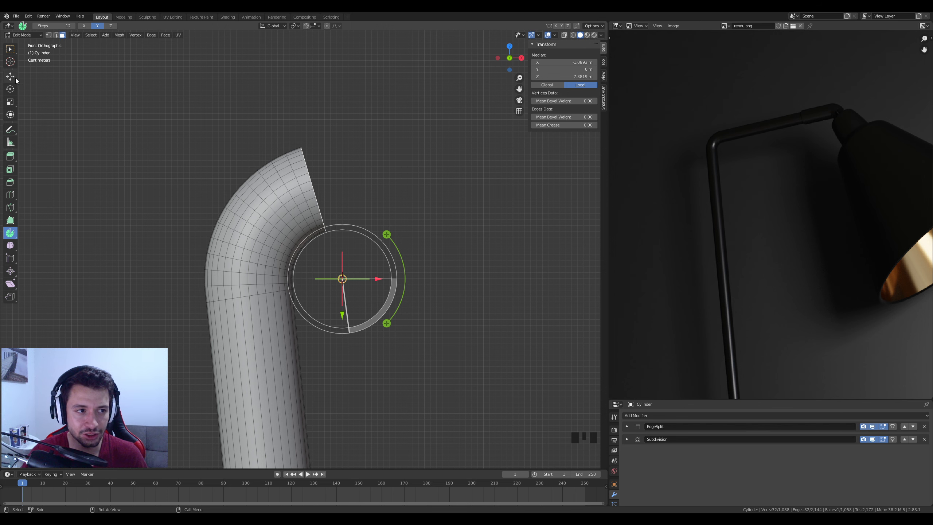
# Examine the Spin operation's steps, angle, centre and axis settings, enlarging the timeline temporarily to uncover them.
pyautogui.click(10, 49)
pyautogui.moveTo(222, 470); pyautogui.dragTo(131, 326)
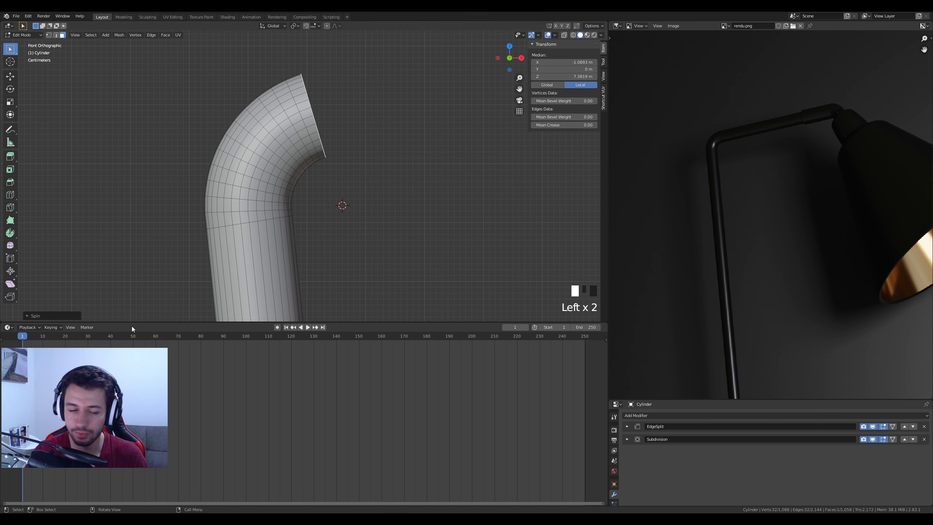
pyautogui.click(47, 315)
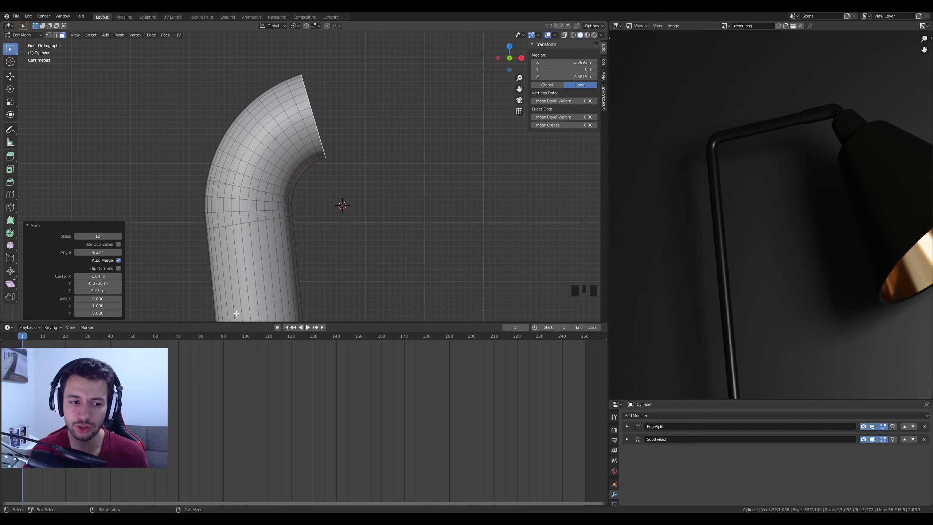
pyautogui.moveTo(222, 322); pyautogui.dragTo(227, 466)
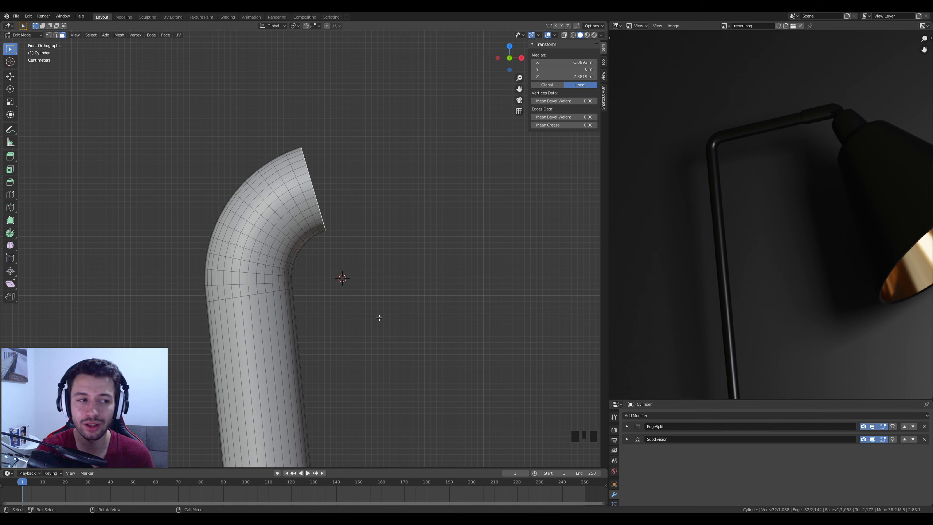
pyautogui.scroll(-8, 413, 205)
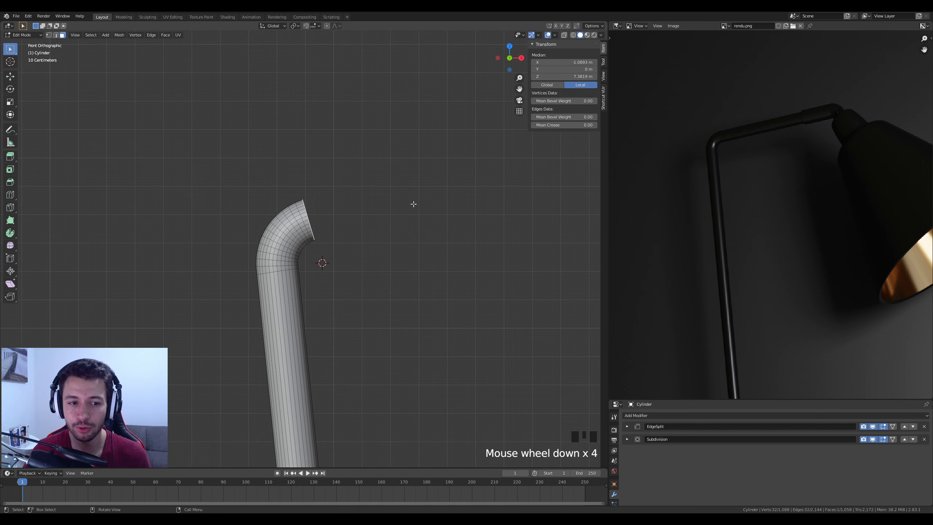
pyautogui.scroll(4, 413, 219)
pyautogui.keyDown('shift'); pyautogui.moveTo(455, 171); pyautogui.dragTo(345, 207, button='middle'); pyautogui.keyUp('shift')
pyautogui.scroll(-16, 327, 317)
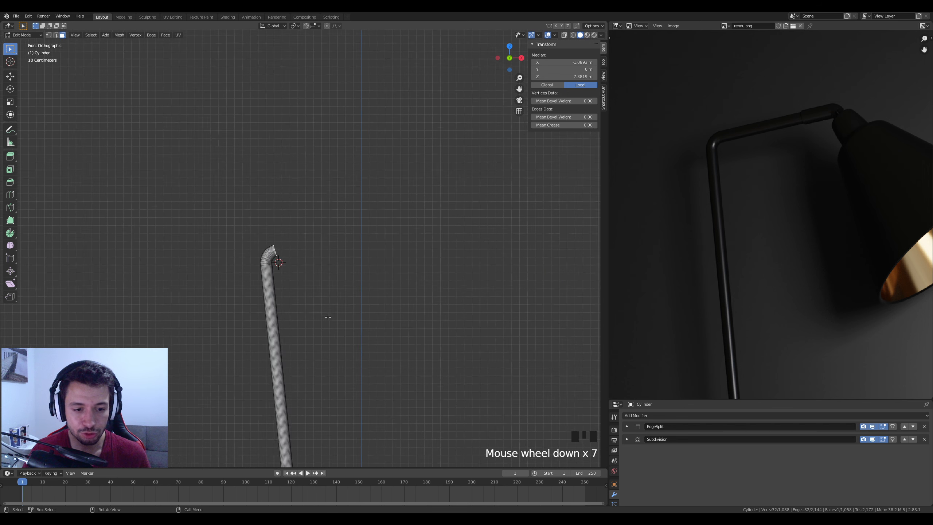
# Extrude the bent end face of the stem about 1.09 m to form the lamp's arm.
pyautogui.scroll(4, 320, 298)
pyautogui.press('e')
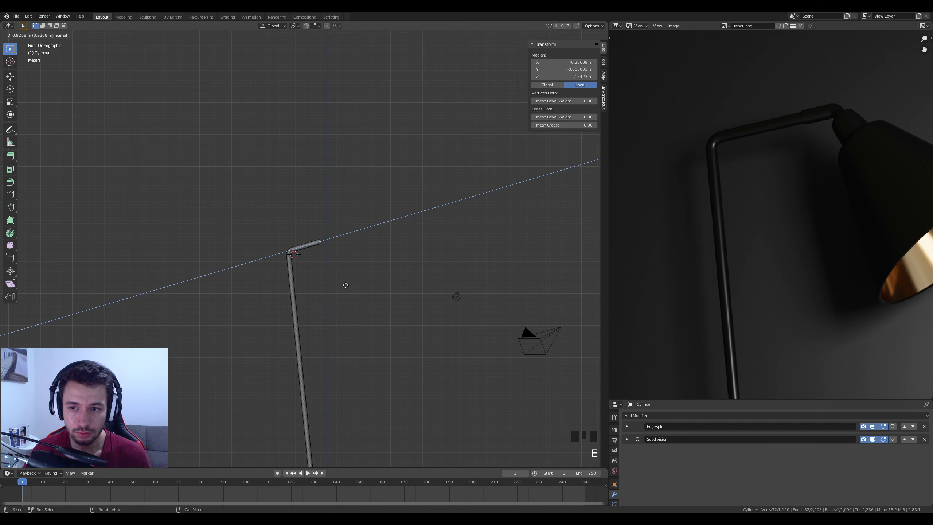
pyautogui.click(351, 288)
pyautogui.scroll(-5, 348, 312)
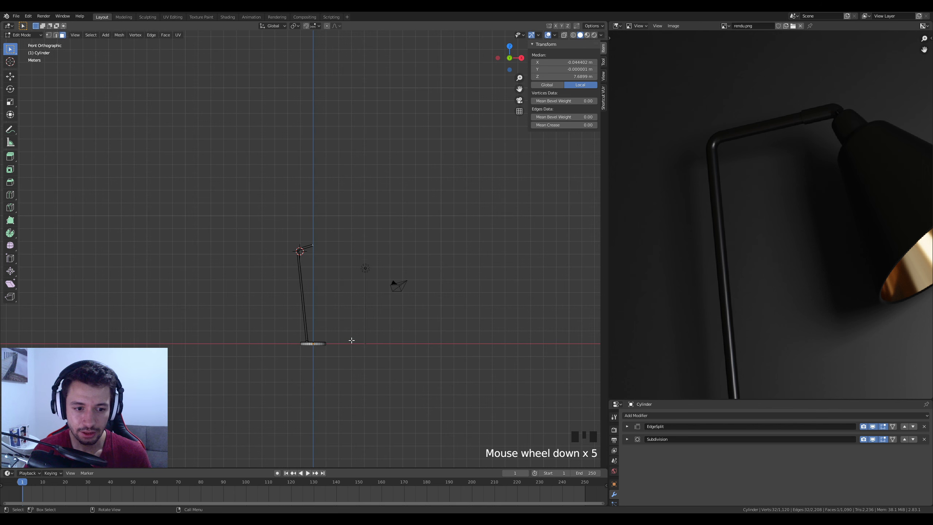
pyautogui.scroll(10, 349, 339)
pyautogui.scroll(4, 812, 106)
pyautogui.moveTo(811, 107); pyautogui.dragTo(798, 251, button='middle')
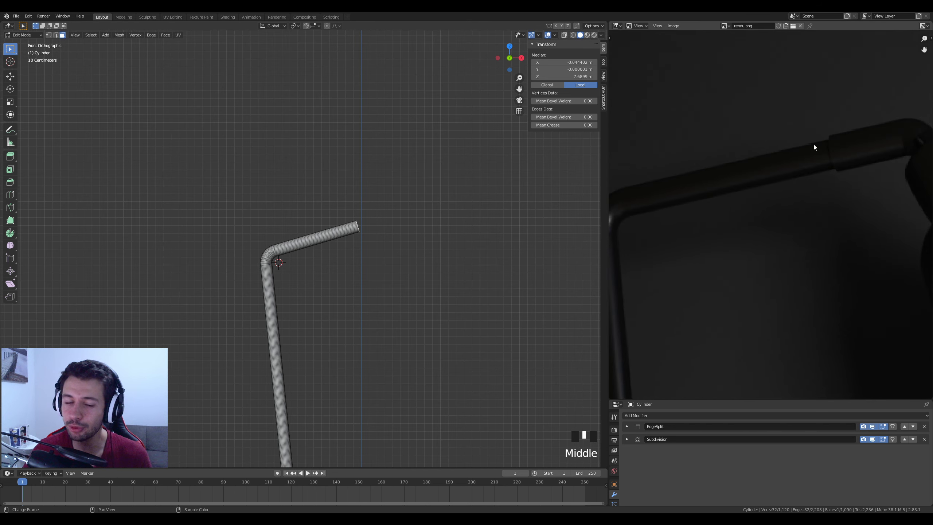
# Extrude the arm's end face in place with no offset.
pyautogui.scroll(2, 400, 231)
pyautogui.keyDown('shift'); pyautogui.moveTo(400, 231); pyautogui.dragTo(371, 273, button='middle'); pyautogui.keyUp('shift')
pyautogui.scroll(2, 362, 346)
pyautogui.moveTo(362, 345); pyautogui.dragTo(398, 370, button='middle')
pyautogui.scroll(3, 356, 345)
pyautogui.press('e')
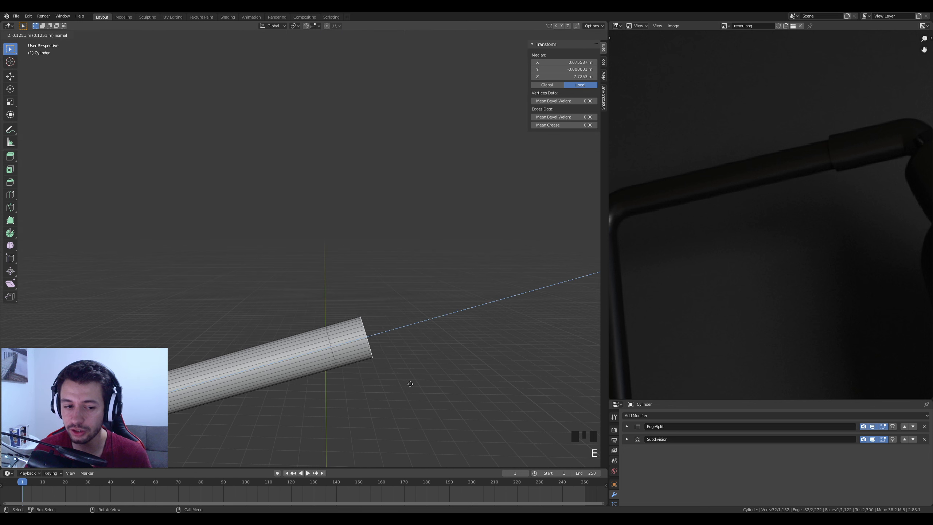
pyautogui.rightClick(436, 377)
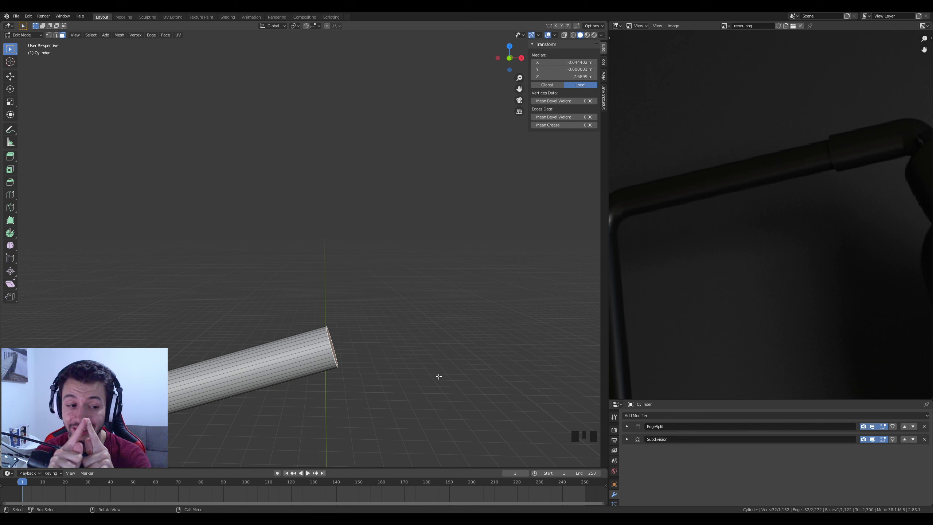
pyautogui.scroll(2, 438, 376)
pyautogui.press('g')
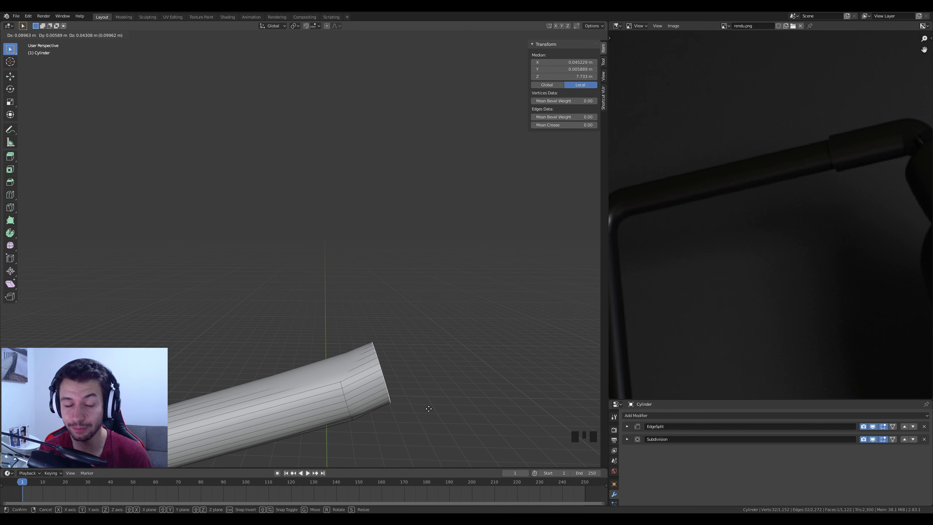
pyautogui.rightClick(425, 407)
# Scale the arm's extruded end face up to about 1.23 times to form a wider rim.
pyautogui.scroll(3, 407, 386)
pyautogui.keyDown('shift'); pyautogui.moveTo(401, 378); pyautogui.dragTo(391, 333, button='middle'); pyautogui.keyUp('shift')
pyautogui.press('s')
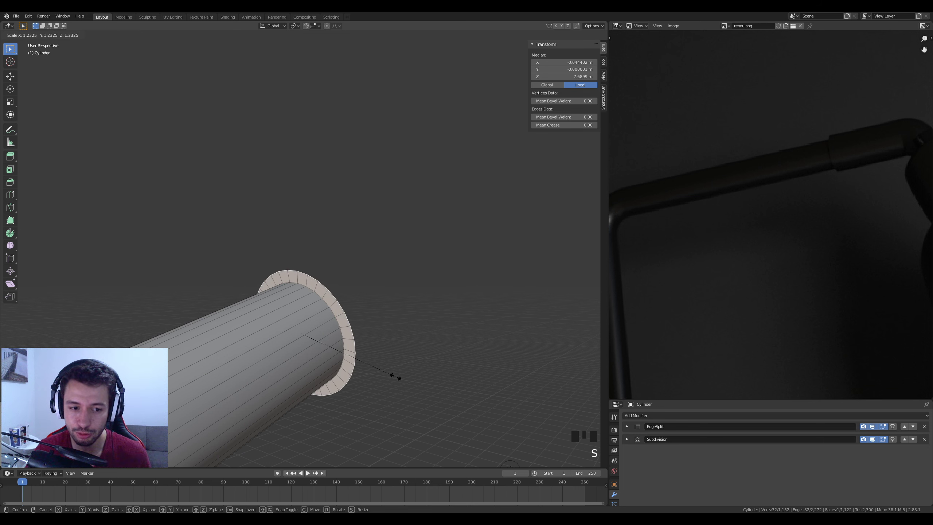
pyautogui.click(398, 377)
pyautogui.scroll(-4, 317, 305)
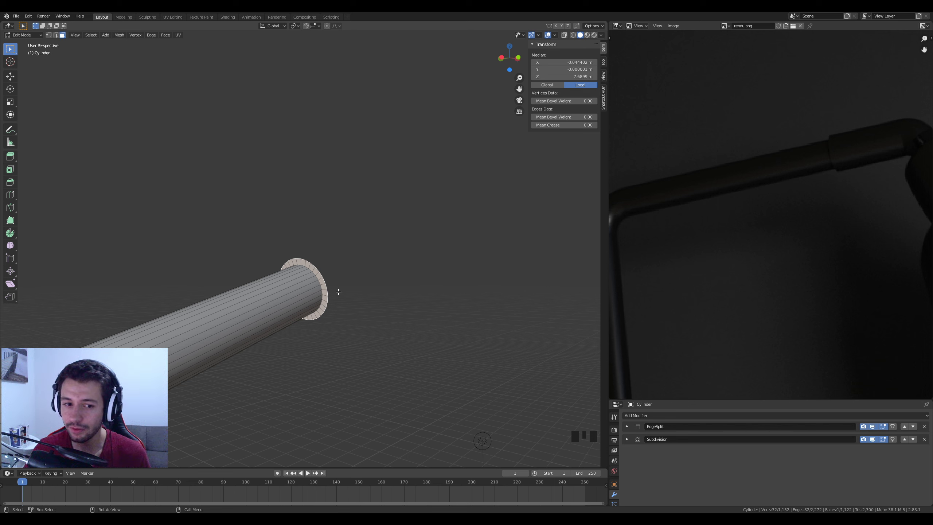
# Extrude the widened end face about 0.33 m along the arm to form a thicker sleeve.
pyautogui.moveTo(422, 308); pyautogui.dragTo(395, 317, button='middle')
pyautogui.press('e')
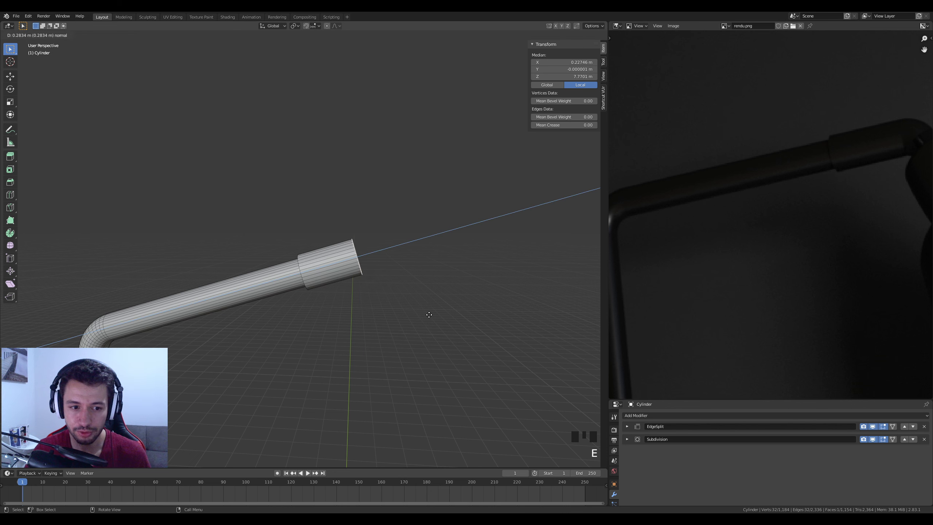
pyautogui.click(433, 265)
# Switch to vertex selection in front view and select the lowest vertex of the sleeve's end face.
pyautogui.press('KP_1')
pyautogui.scroll(5, 479, 306)
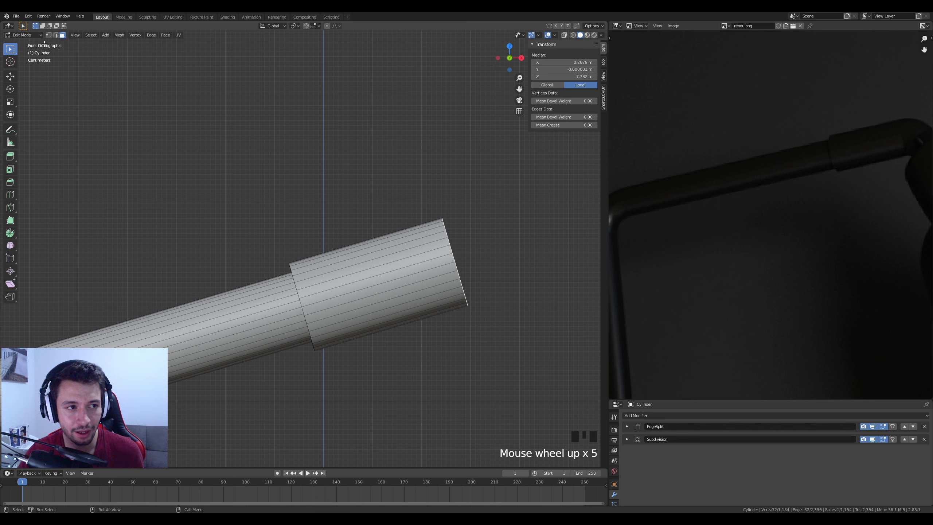
pyautogui.scroll(3, 524, 339)
pyautogui.keyDown('shift'); pyautogui.moveTo(524, 340); pyautogui.dragTo(347, 248, button='middle'); pyautogui.keyUp('shift')
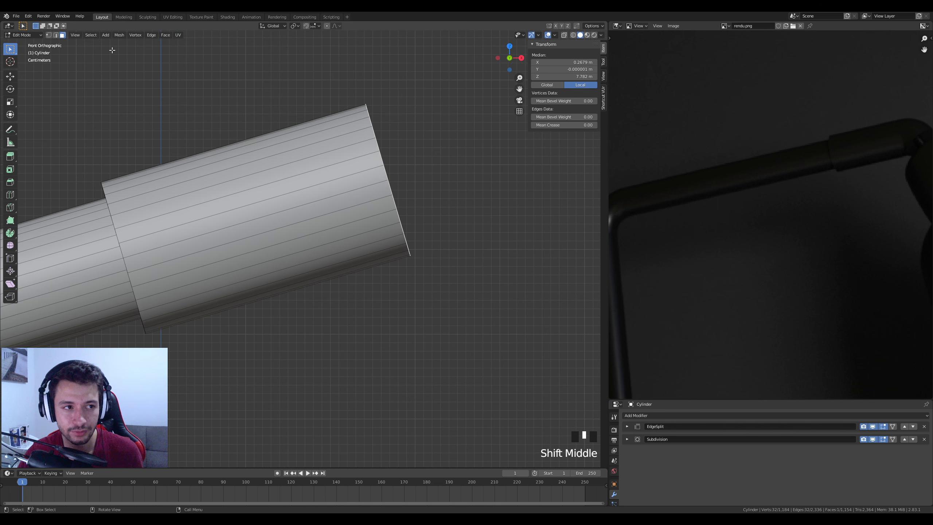
pyautogui.click(49, 36)
pyautogui.click(409, 256)
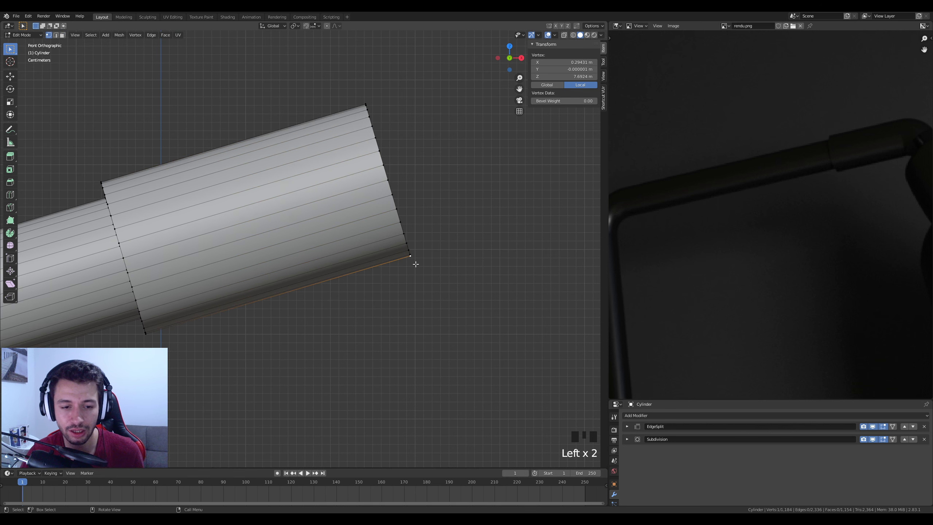
pyautogui.scroll(-4, 410, 253)
pyautogui.keyDown('shift'); pyautogui.moveTo(374, 277); pyautogui.dragTo(500, 271, button='middle'); pyautogui.keyUp('shift')
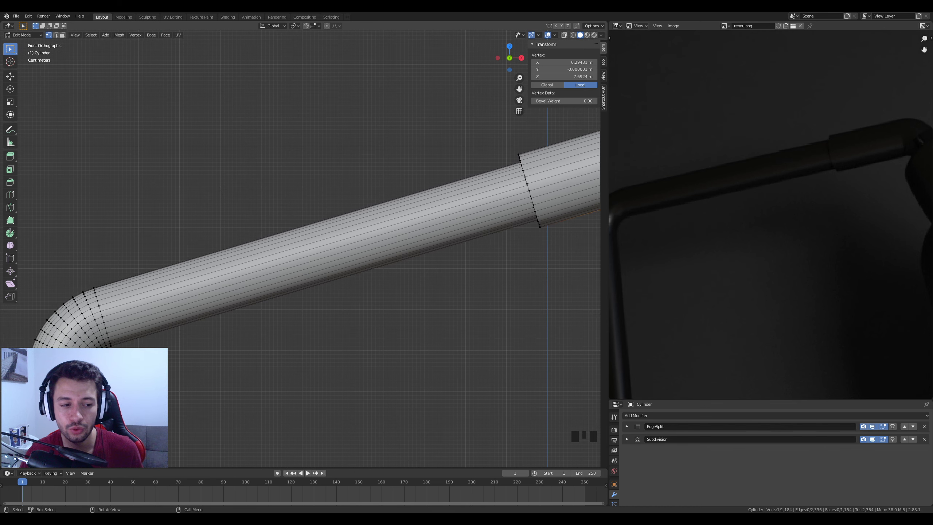
pyautogui.keyDown('shift'); pyautogui.moveTo(403, 258); pyautogui.dragTo(125, 305, button='middle'); pyautogui.keyUp('shift')
pyautogui.scroll(3, 506, 260)
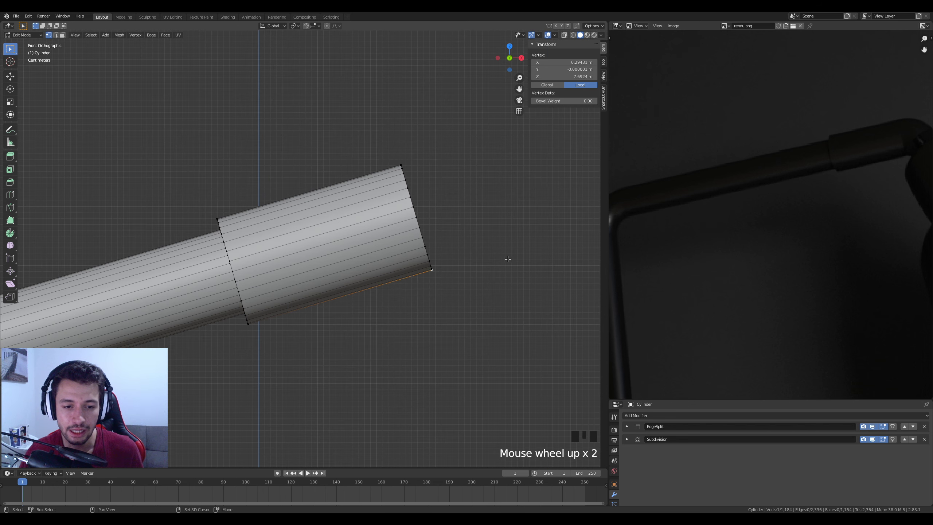
pyautogui.keyDown('shift'); pyautogui.moveTo(392, 285); pyautogui.dragTo(335, 279, button='middle'); pyautogui.keyUp('shift')
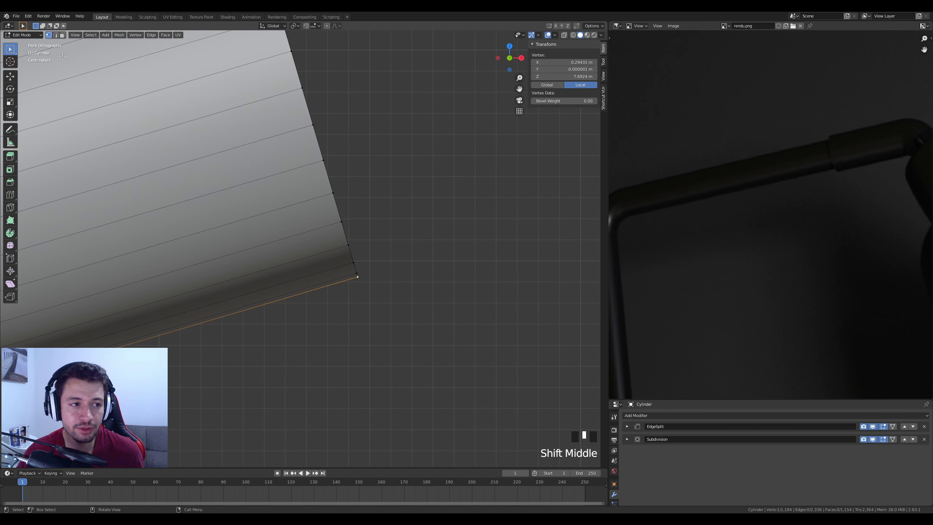
# Try placing the 3D cursor by hand on the sleeve's lowest end vertex and at various spots around it.
pyautogui.click(10, 61)
pyautogui.click(356, 277)
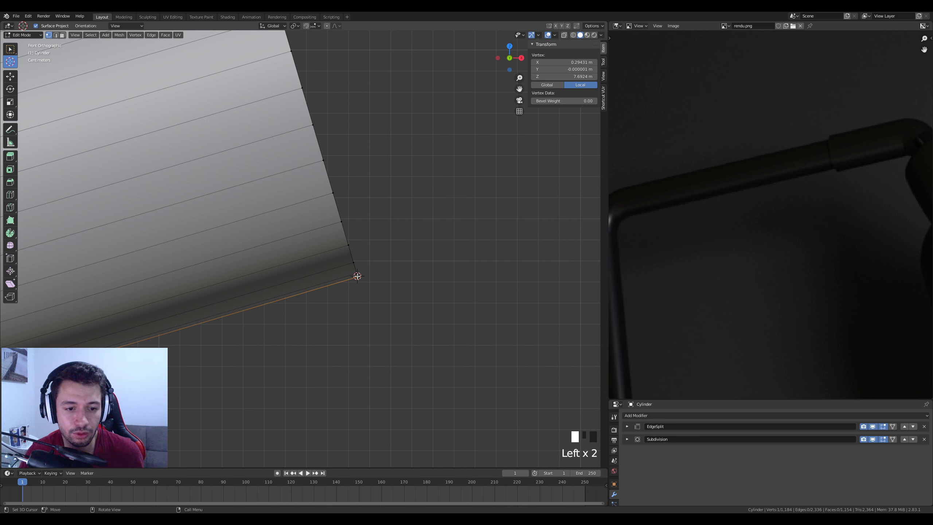
pyautogui.click(357, 277)
pyautogui.moveTo(357, 277); pyautogui.dragTo(195, 380)
pyautogui.scroll(-4, 348, 356)
pyautogui.click(375, 298)
pyautogui.click(272, 248)
pyautogui.click(388, 184)
pyautogui.click(309, 311)
pyautogui.click(413, 310)
pyautogui.click(285, 234)
pyautogui.click(341, 264)
pyautogui.click(259, 343)
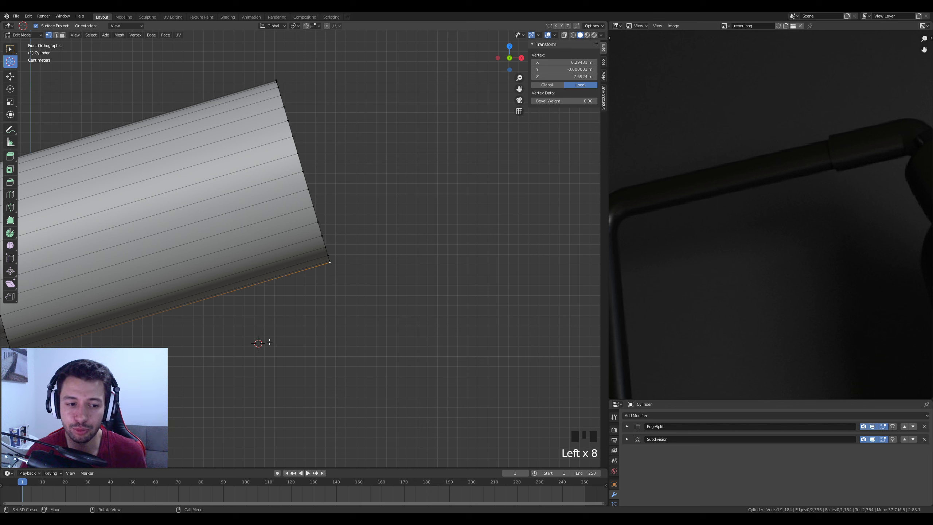
# Snap the 3D cursor to the selected lowest vertex of the sleeve's end face.
pyautogui.press('w')
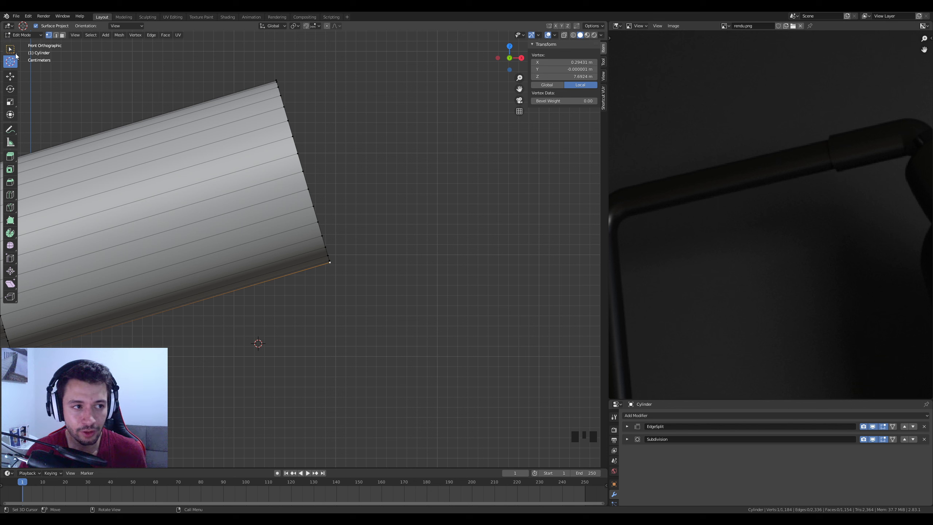
pyautogui.click(329, 261)
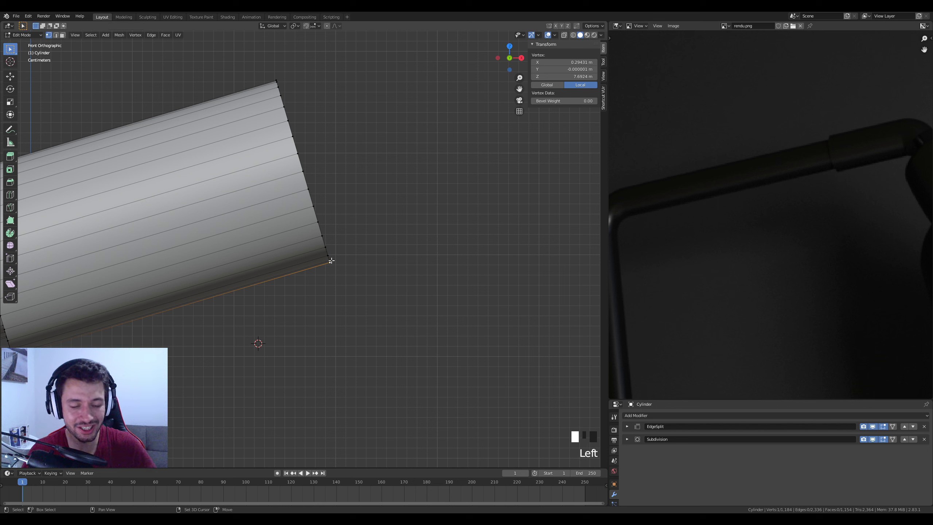
pyautogui.hotkey('shift', 's')
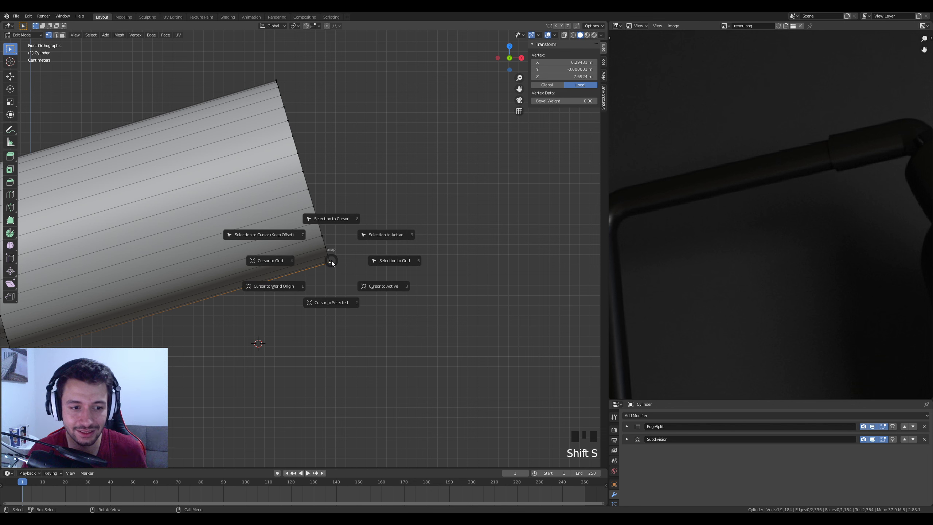
pyautogui.click(332, 303)
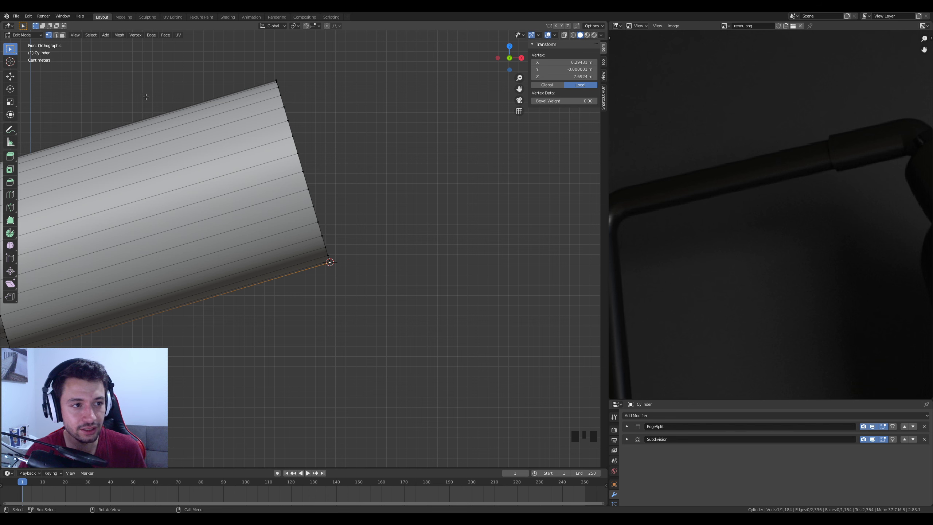
# Select the sleeve's end edge loop and Spin it downward about 70° around the Y axis in 12 steps.
pyautogui.click(56, 35)
pyautogui.moveTo(184, 88); pyautogui.dragTo(283, 140, button='middle')
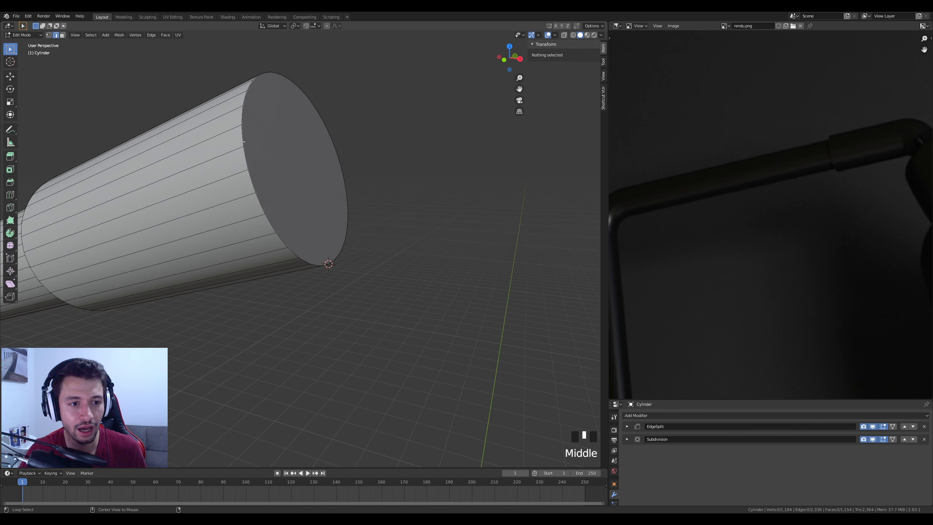
pyautogui.keyDown('alt'); pyautogui.click(335, 123); pyautogui.keyUp('alt')
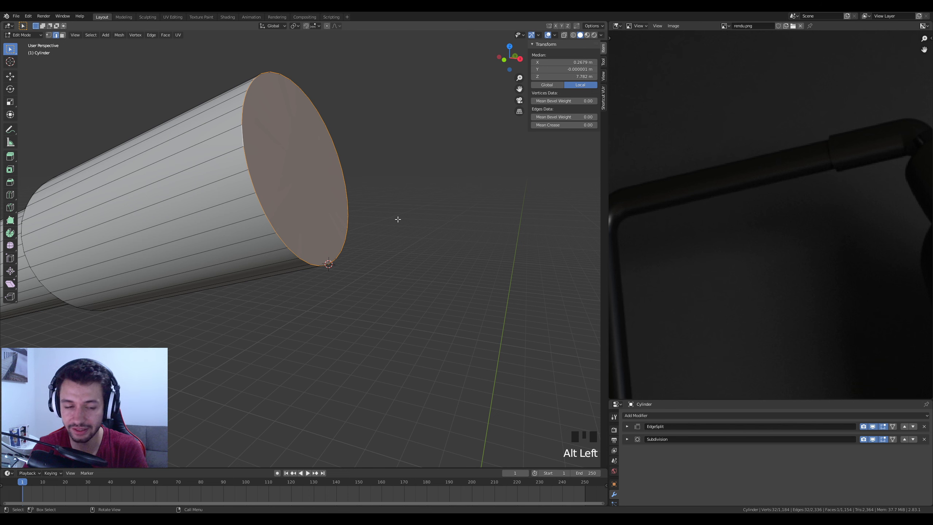
pyautogui.press('KP_1')
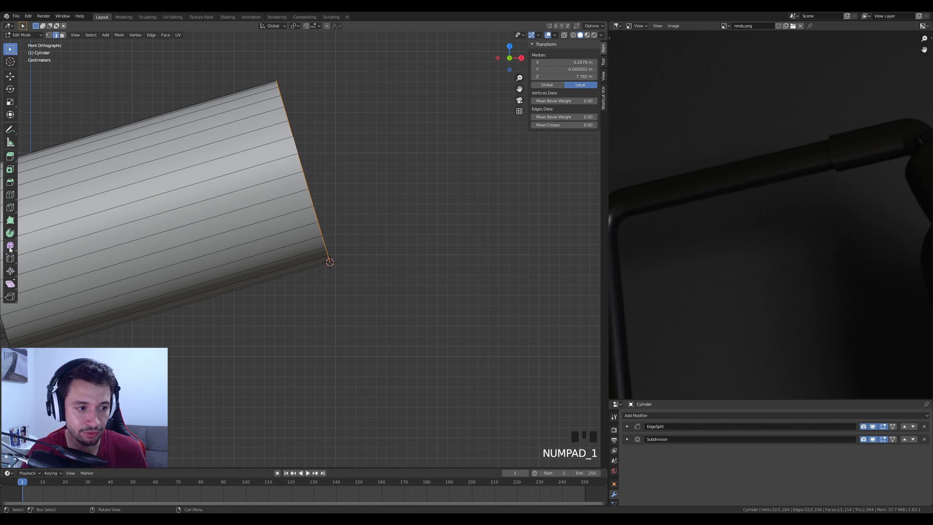
pyautogui.click(10, 233)
pyautogui.moveTo(374, 218); pyautogui.dragTo(551, 382)
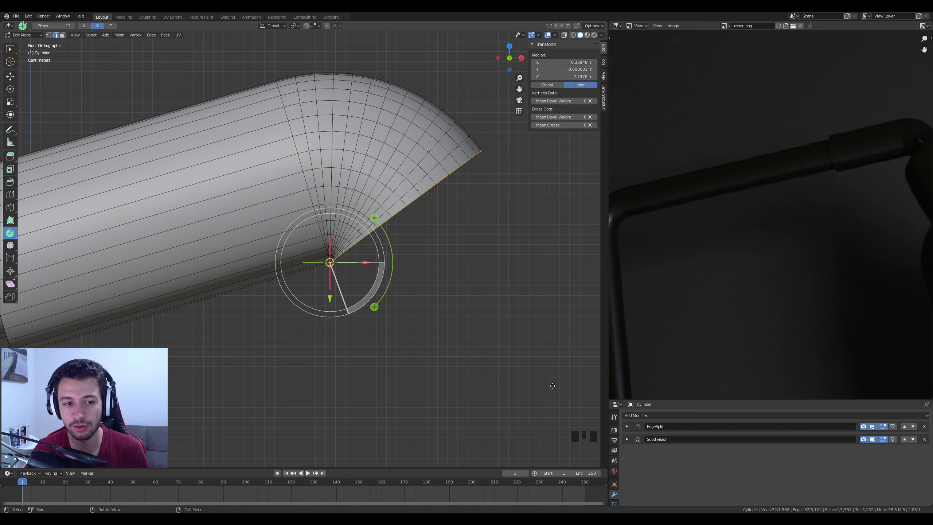
pyautogui.click(10, 50)
# Switch to face selection and inset the elbow's end face to a small circle at its centre.
pyautogui.scroll(-7, 370, 213)
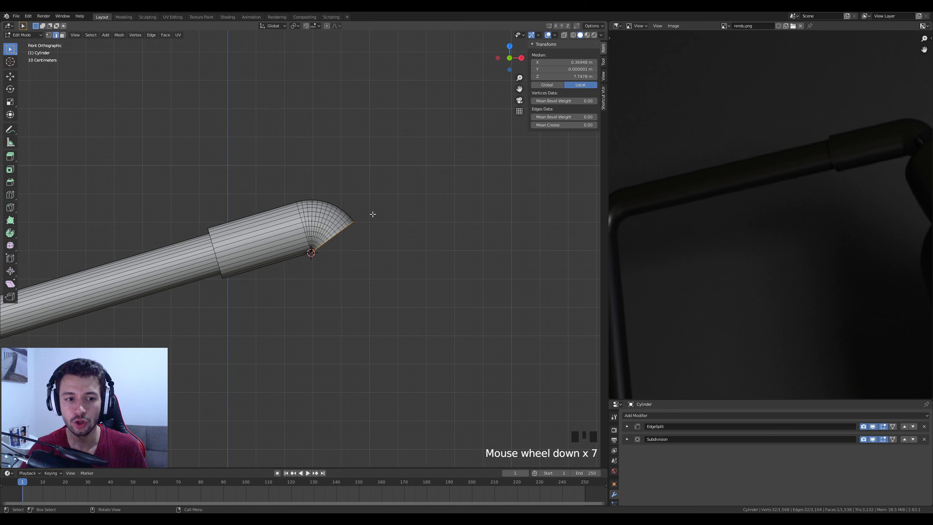
pyautogui.scroll(-4, 771, 210)
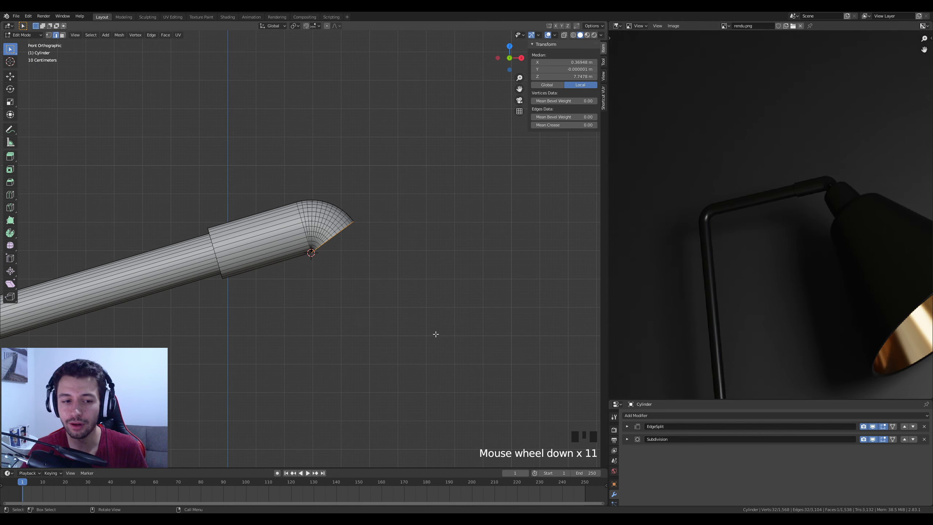
pyautogui.moveTo(435, 333); pyautogui.dragTo(406, 315, button='middle')
pyautogui.scroll(1, 406, 315)
pyautogui.click(62, 36)
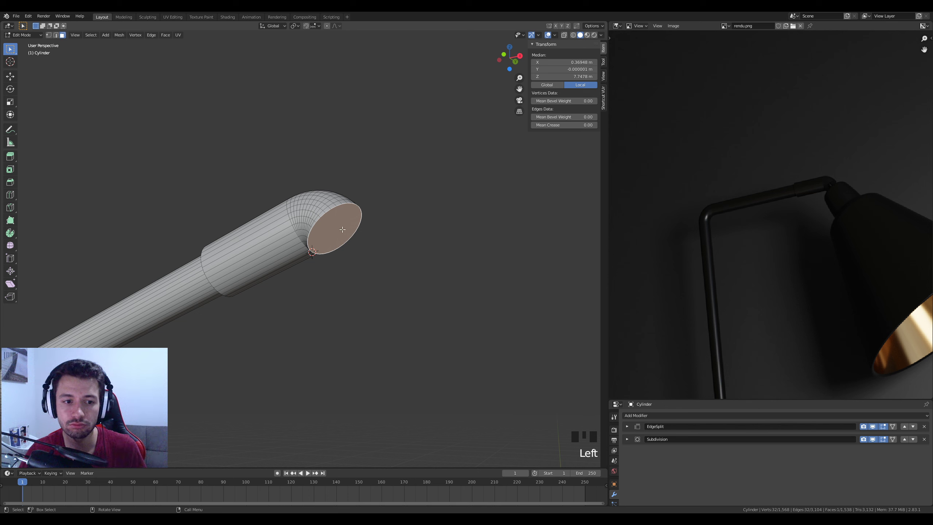
pyautogui.click(389, 235)
pyautogui.scroll(1, 389, 236)
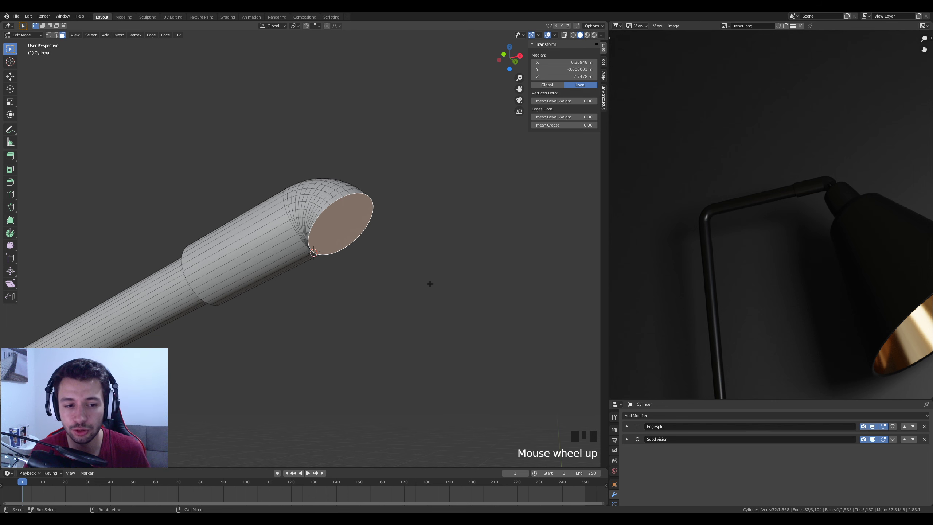
pyautogui.keyDown('shift'); pyautogui.moveTo(390, 210); pyautogui.dragTo(364, 204, button='middle'); pyautogui.keyUp('shift')
pyautogui.scroll(2, 367, 264)
pyautogui.press('i')
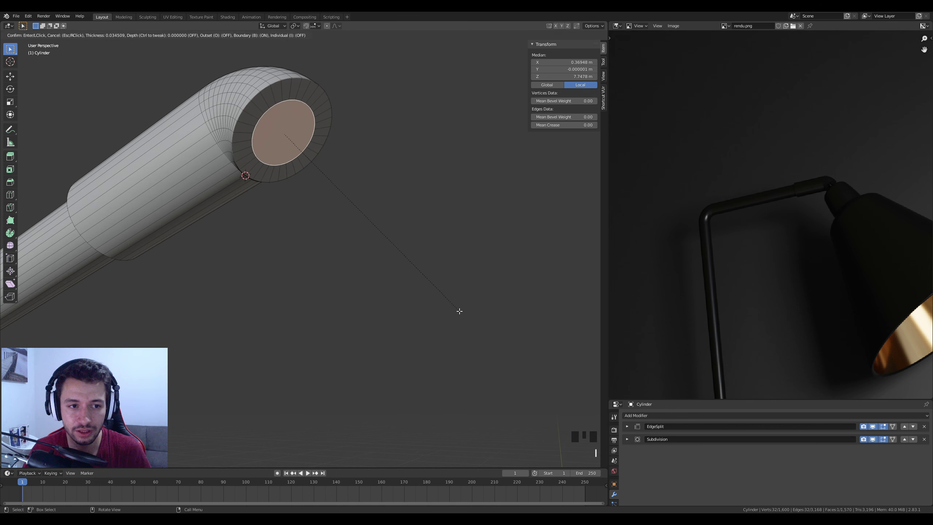
pyautogui.click(439, 292)
# Extrude the small inset face about 0.05 m outward to form a connecting pin.
pyautogui.moveTo(439, 292); pyautogui.dragTo(375, 271, button='middle')
pyautogui.press('e')
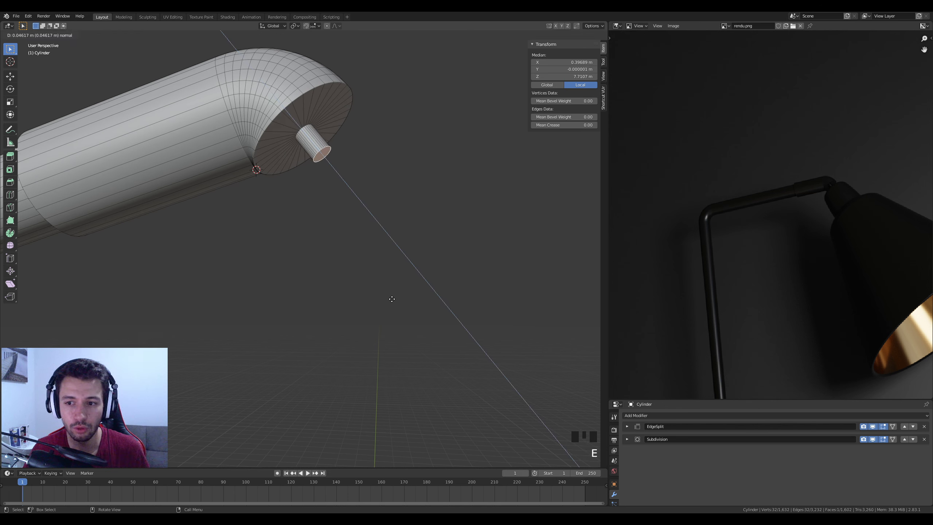
pyautogui.click(391, 301)
# Compare the modelled arm and its end joint with the reference lamp in front view.
pyautogui.scroll(3, 835, 242)
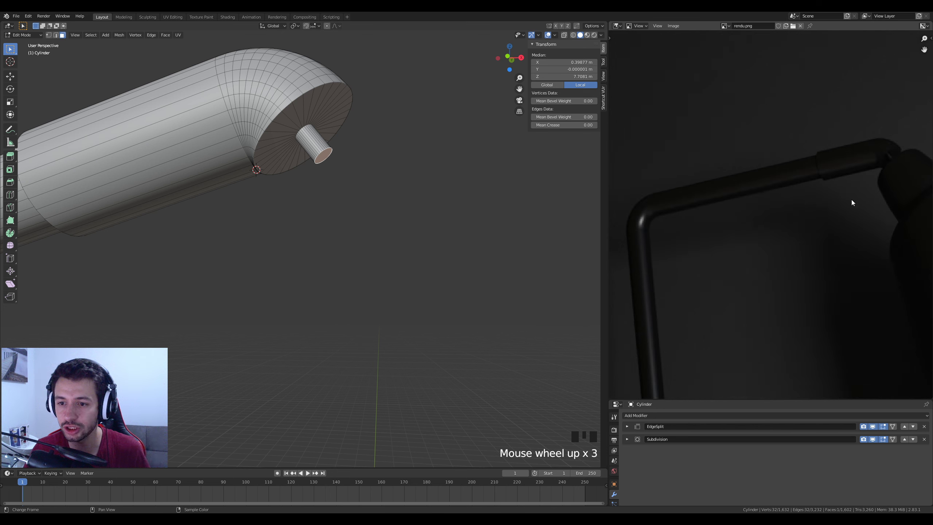
pyautogui.scroll(-4, 325, 248)
pyautogui.press('KP_1')
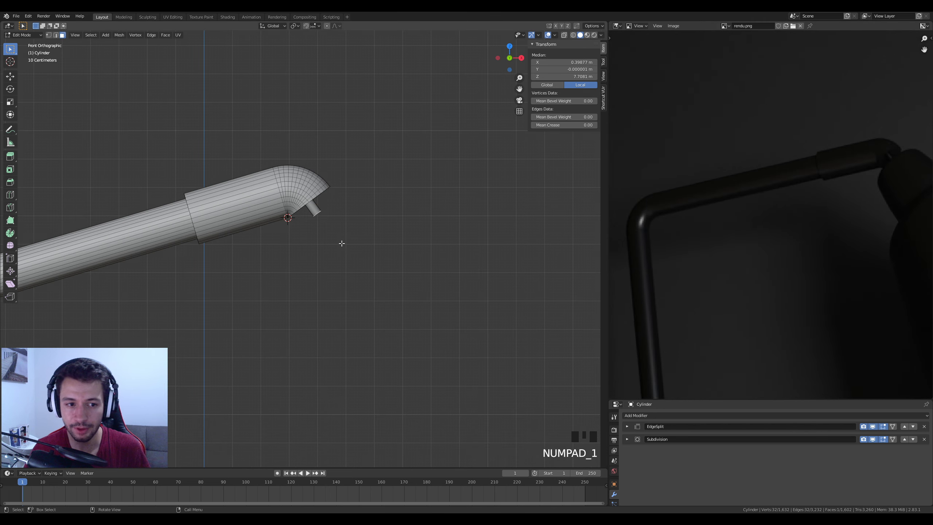
pyautogui.scroll(-1, 341, 236)
pyautogui.scroll(-3, 772, 213)
pyautogui.scroll(-3, 859, 231)
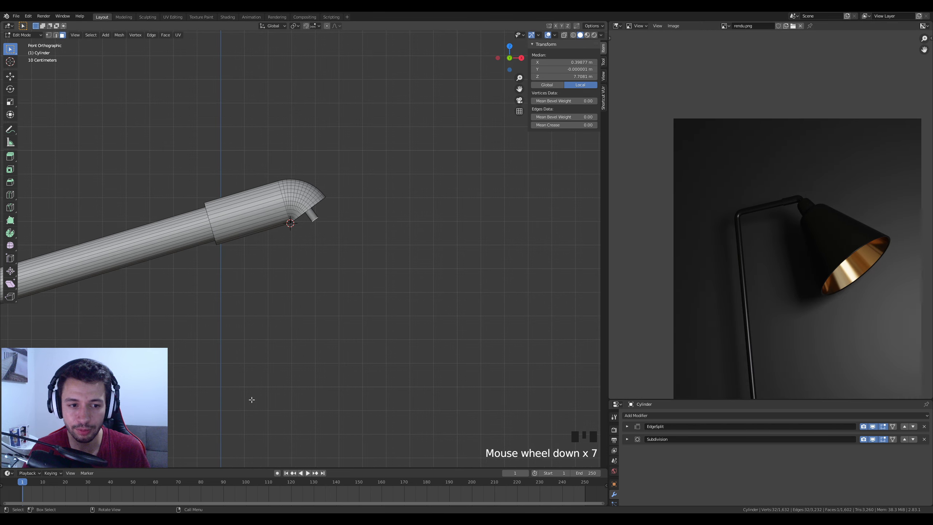
pyautogui.scroll(-7, 250, 397)
pyautogui.keyDown('shift'); pyautogui.moveTo(323, 375); pyautogui.dragTo(316, 292, button='middle'); pyautogui.keyUp('shift')
pyautogui.scroll(6, 309, 130)
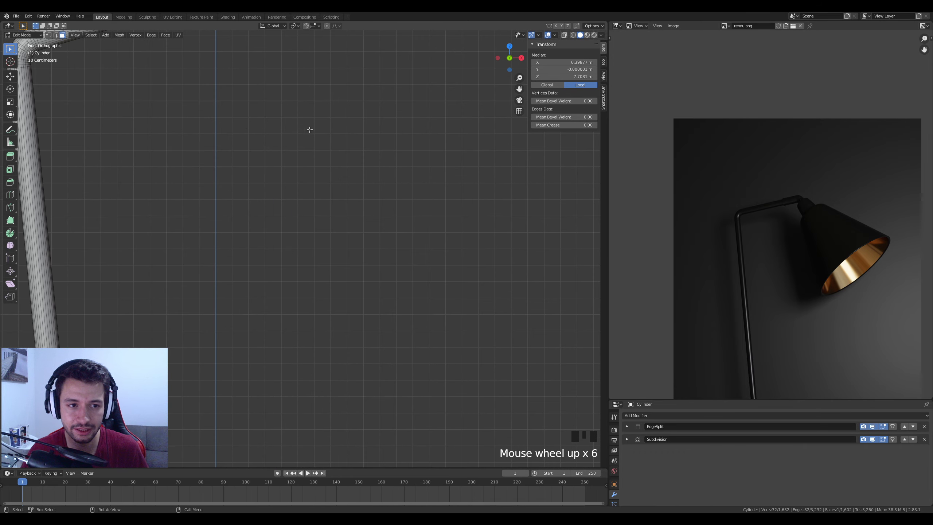
# Extrude the pin's end face about 0.05 m further and scale it up about 7.7 times into a flared disc.
pyautogui.keyDown('shift'); pyautogui.moveTo(308, 130); pyautogui.dragTo(333, 245, button='middle'); pyautogui.keyUp('shift')
pyautogui.press('e')
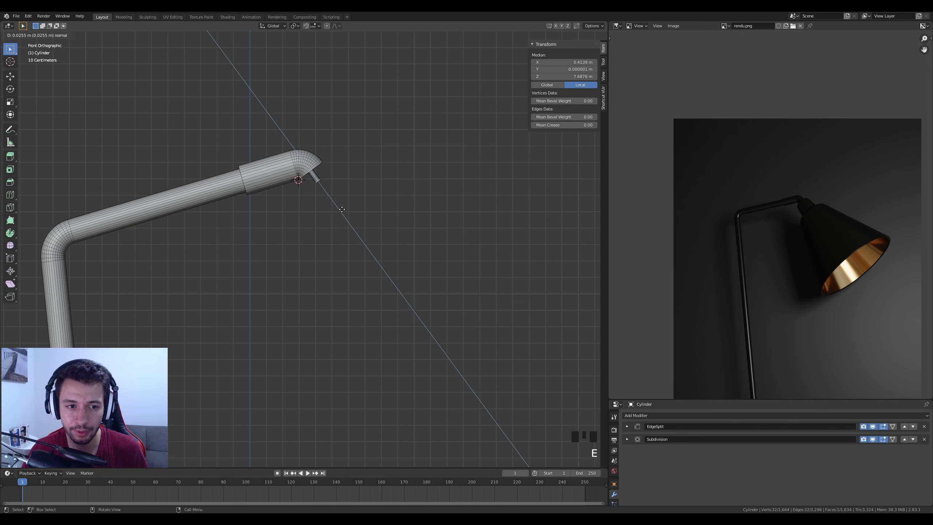
pyautogui.click(345, 211)
pyautogui.press('s')
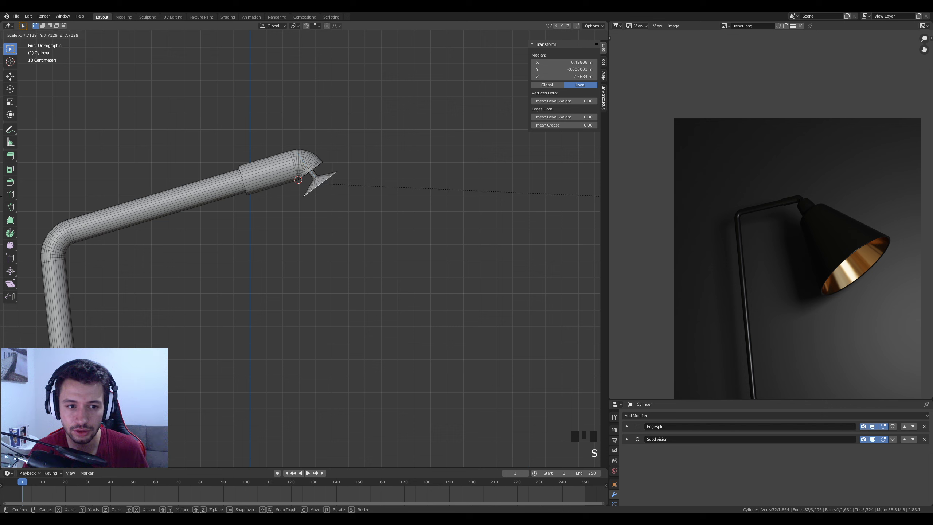
pyautogui.press('Return')
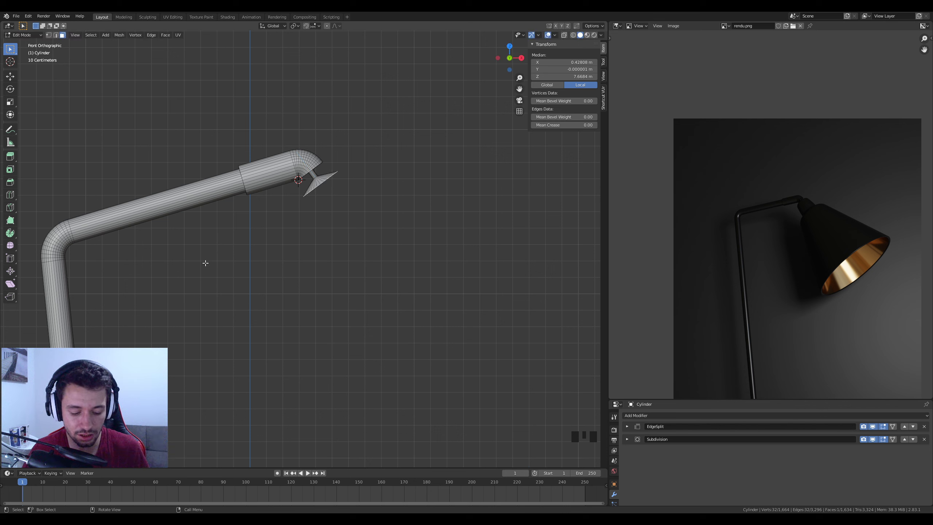
# Extrude the disc face about 0.25 m along the pin's direction and widen its end slightly to form the lampshade neck.
pyautogui.press('e')
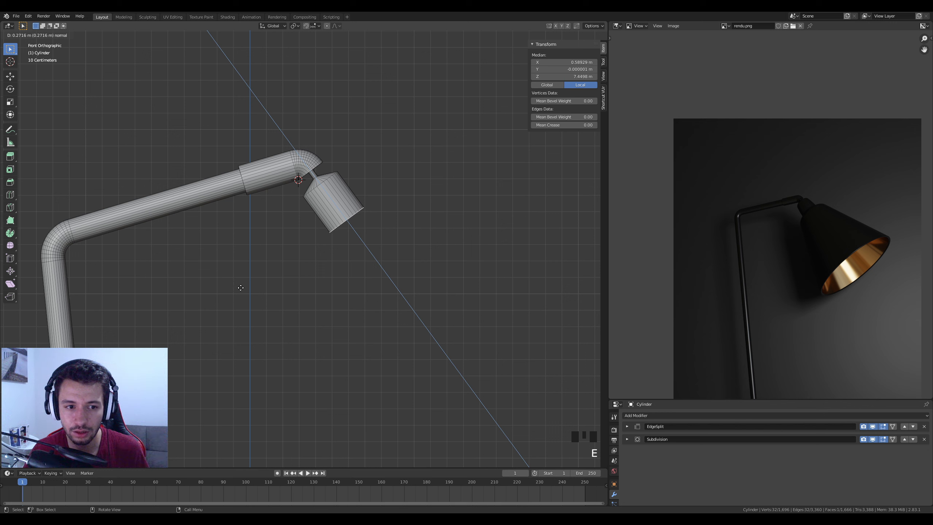
pyautogui.press('Return')
pyautogui.press('s')
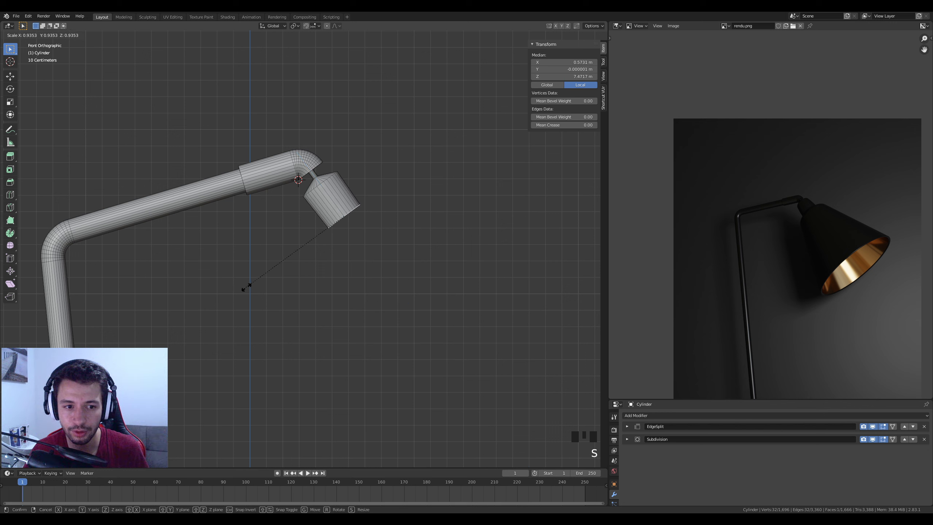
pyautogui.press('Return')
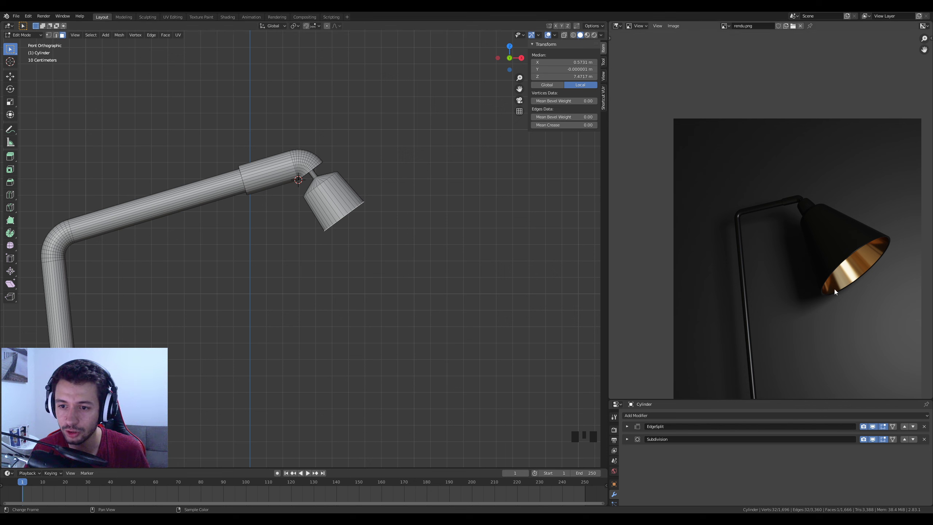
# Extrude the neck's end face about 0.11 m and scale it up to form the lampshade's flared shoulder.
pyautogui.press('e')
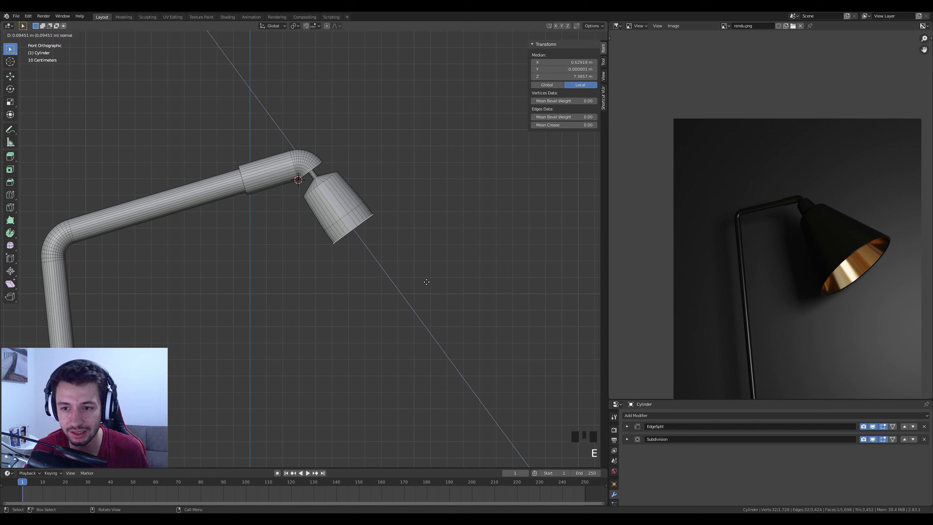
pyautogui.click(427, 285)
pyautogui.press('s')
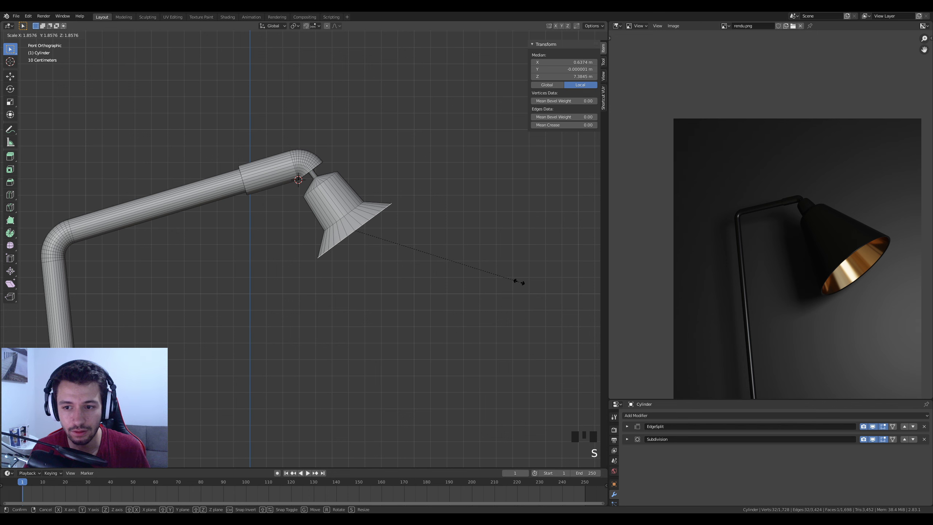
pyautogui.click(506, 285)
# Extrude the shoulder's end face about 1.6 m and scale it up about 3.9 times to form the conical lampshade.
pyautogui.scroll(-12, 391, 334)
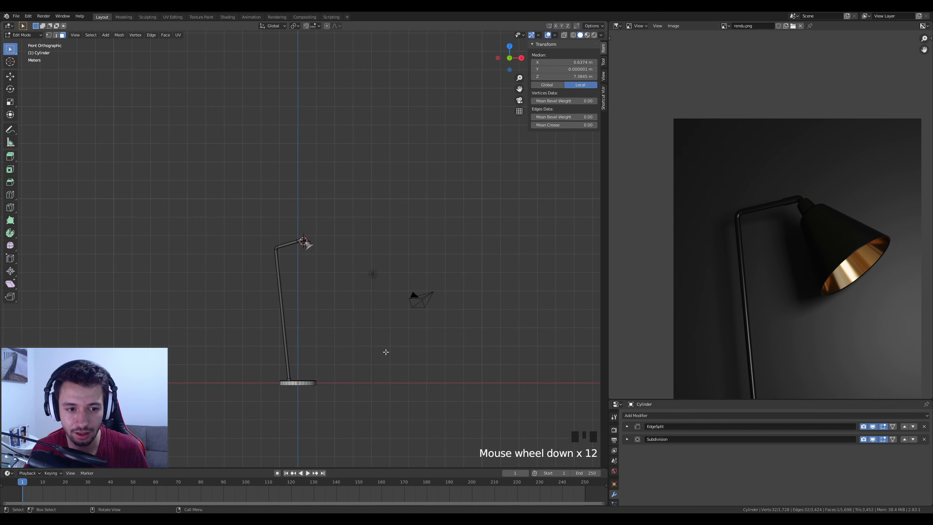
pyautogui.scroll(3, 384, 351)
pyautogui.press('e')
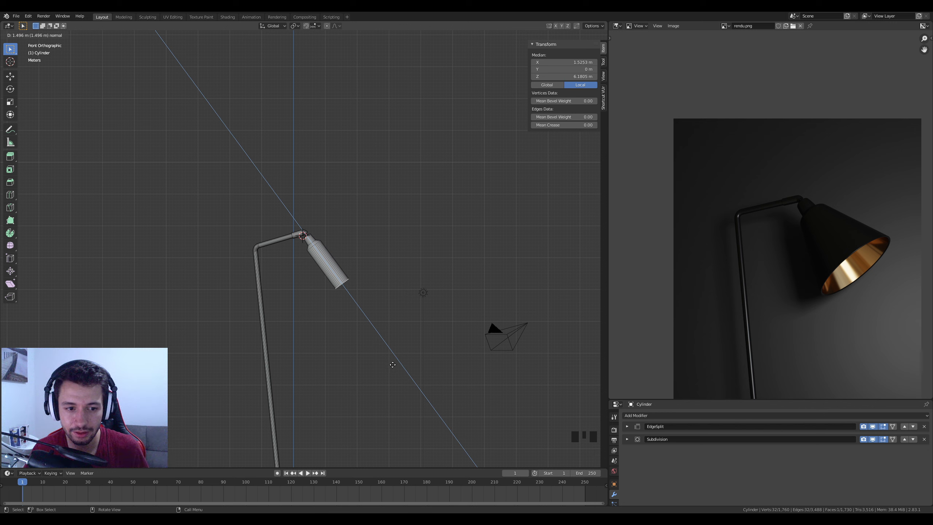
pyautogui.click(393, 364)
pyautogui.press('s')
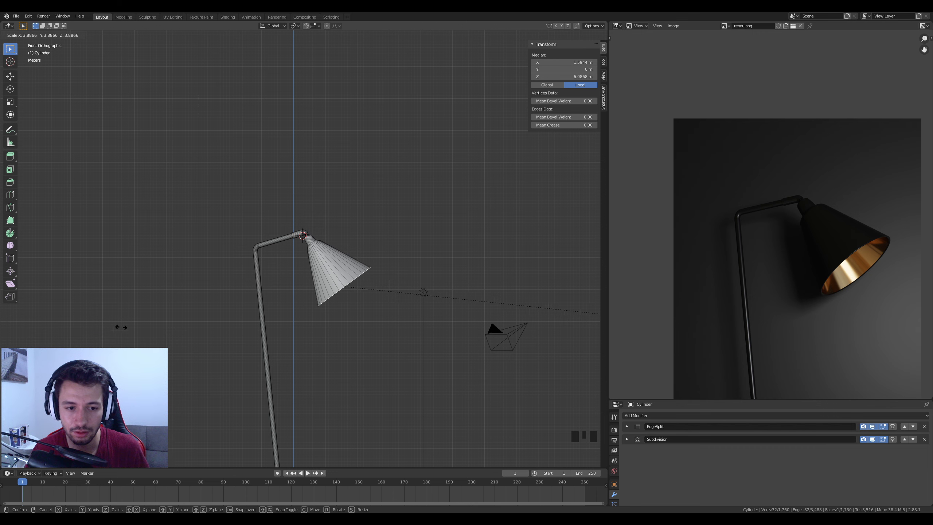
pyautogui.click(121, 325)
pyautogui.scroll(-5, 313, 323)
pyautogui.scroll(5, 332, 330)
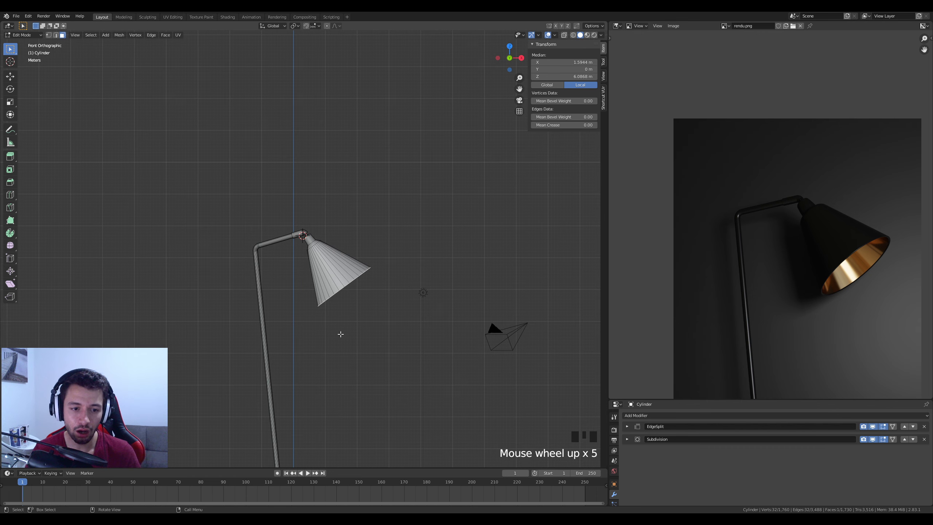
# Inset the lampshade's large end face slightly to leave a thin rim around its opening.
pyautogui.moveTo(342, 327); pyautogui.dragTo(435, 279, button='middle')
pyautogui.scroll(4, 449, 329)
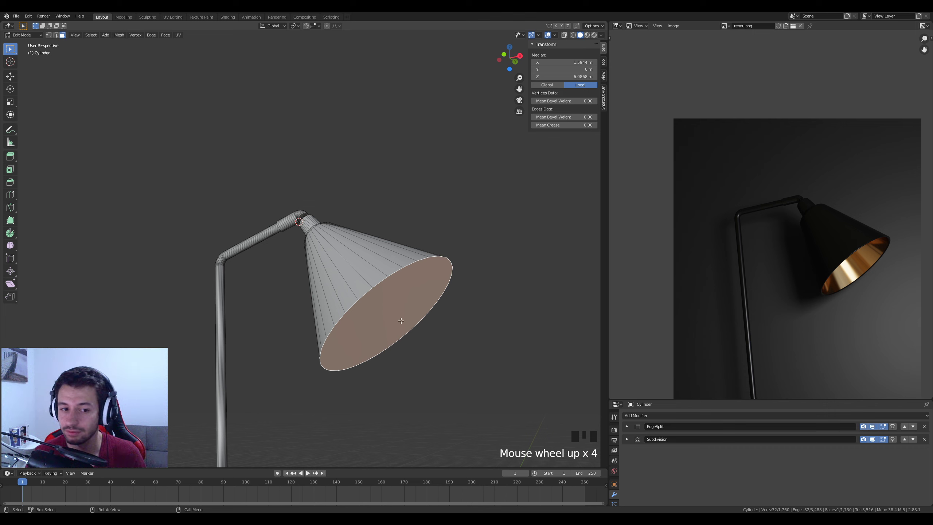
pyautogui.moveTo(401, 320)
pyautogui.mouseDown(button='middle')
pyautogui.moveTo(404, 309)
pyautogui.moveTo(388, 311)
pyautogui.mouseUp(button='middle')
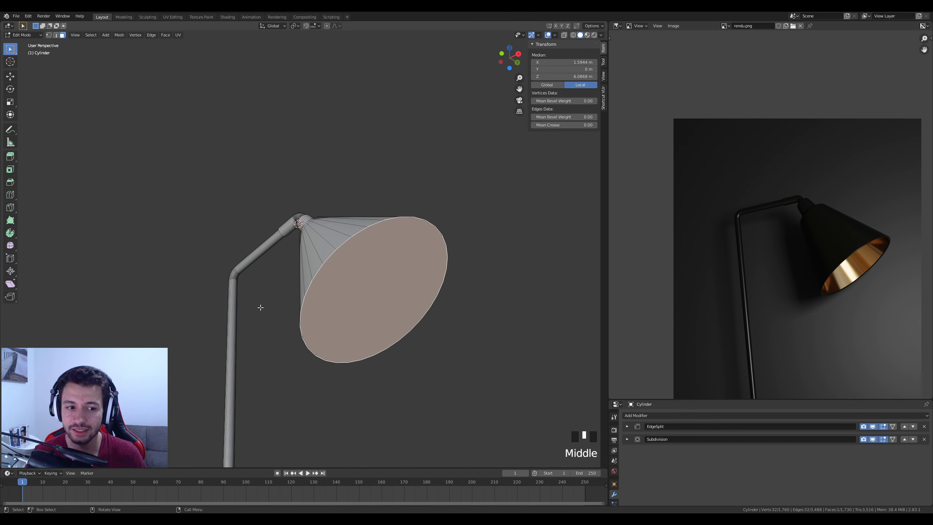
pyautogui.press('i')
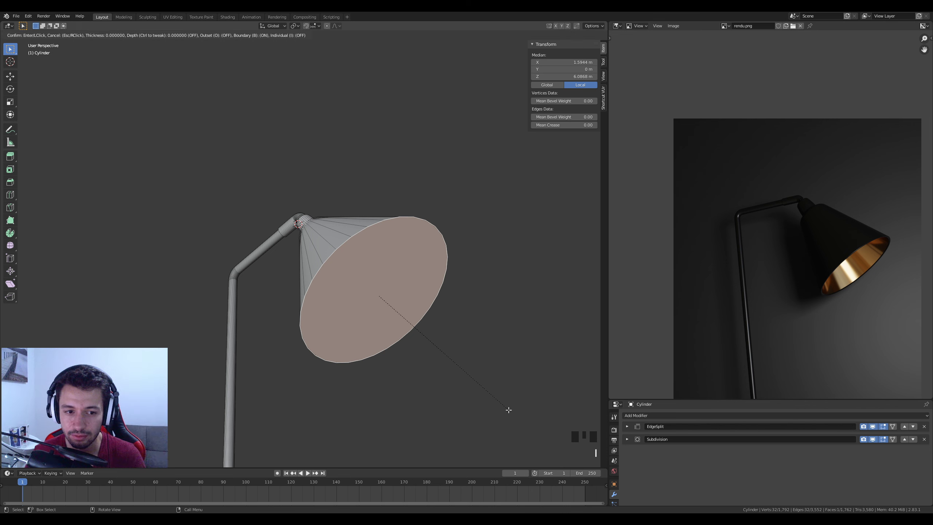
pyautogui.click(506, 409)
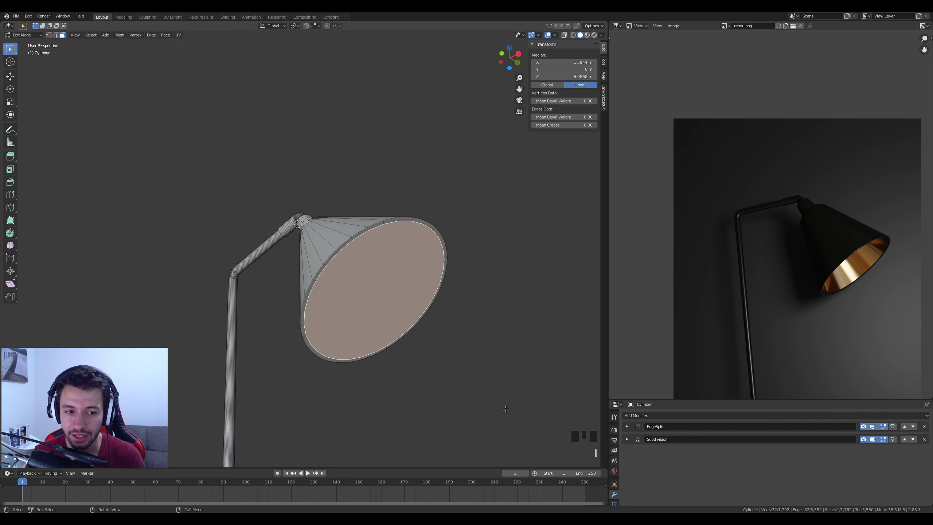
# In front wireframe view, extrude the inset face about 1.64 m back into the shade and scale it to about 0.19.
pyautogui.press('KP_1')
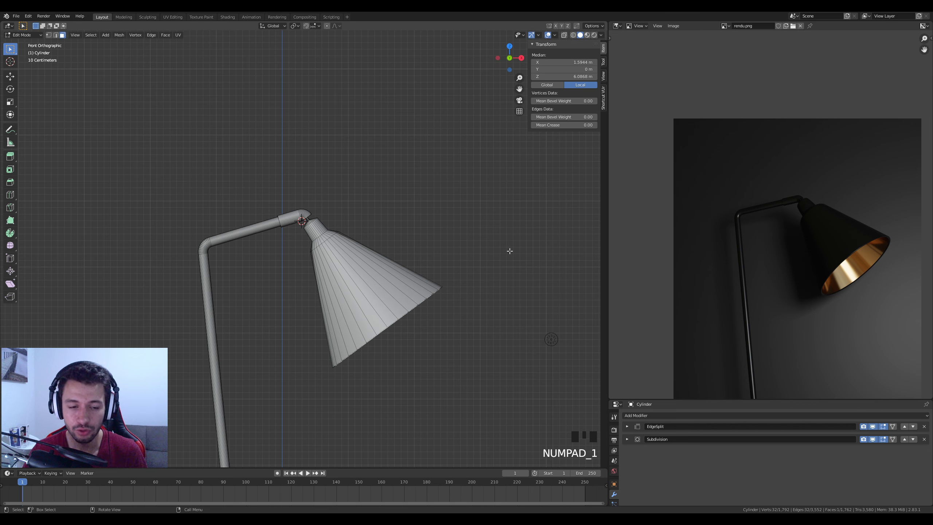
pyautogui.press('z')
pyautogui.click(473, 305)
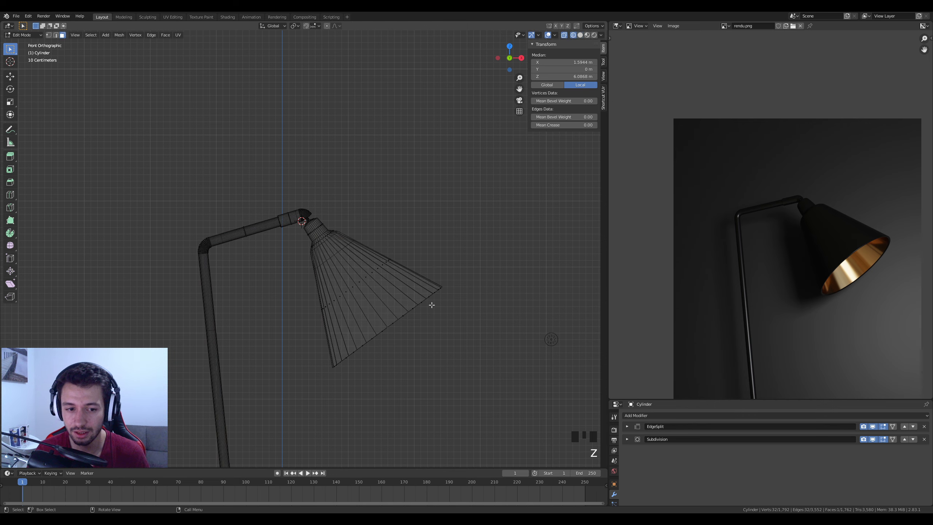
pyautogui.scroll(2, 486, 396)
pyautogui.press('e')
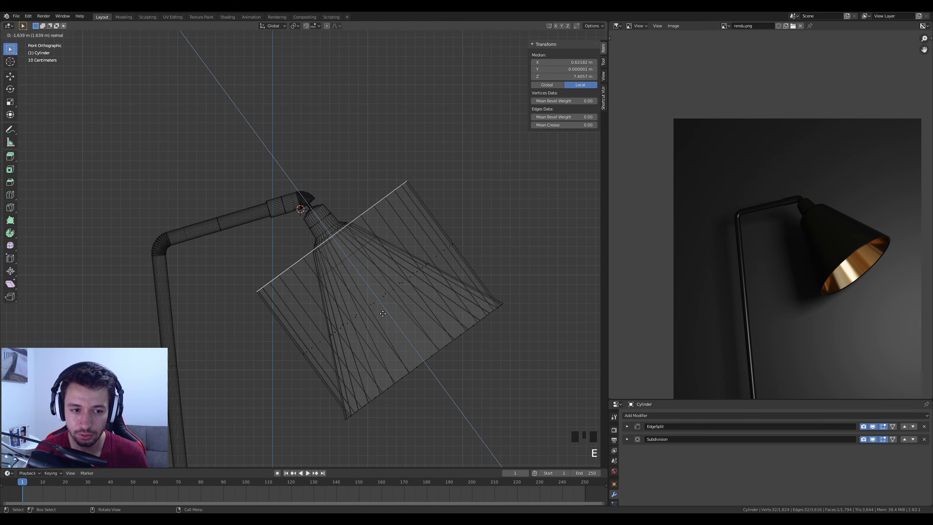
pyautogui.click(383, 313)
pyautogui.press('s')
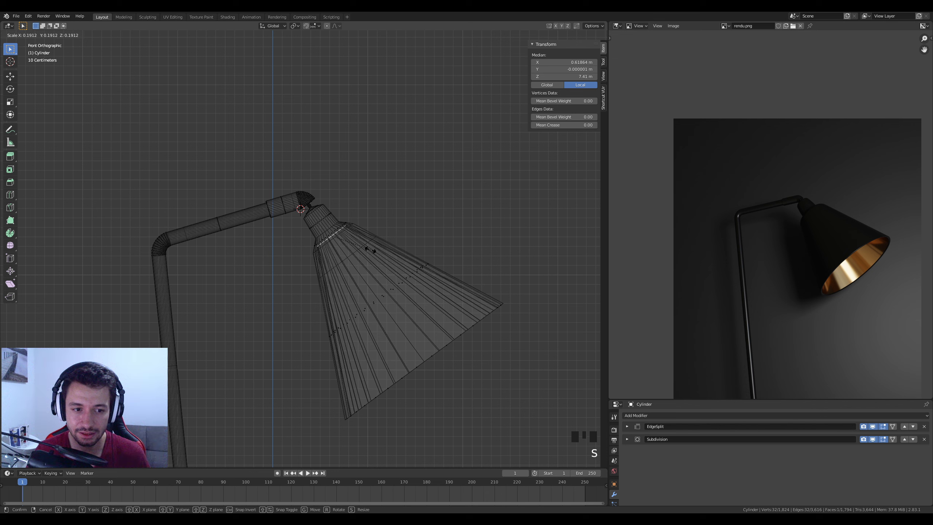
pyautogui.click(371, 248)
# Return to Object Mode with solid shading and inspect the hollow inside of the lampshade.
pyautogui.press('Tab')
pyautogui.press('z')
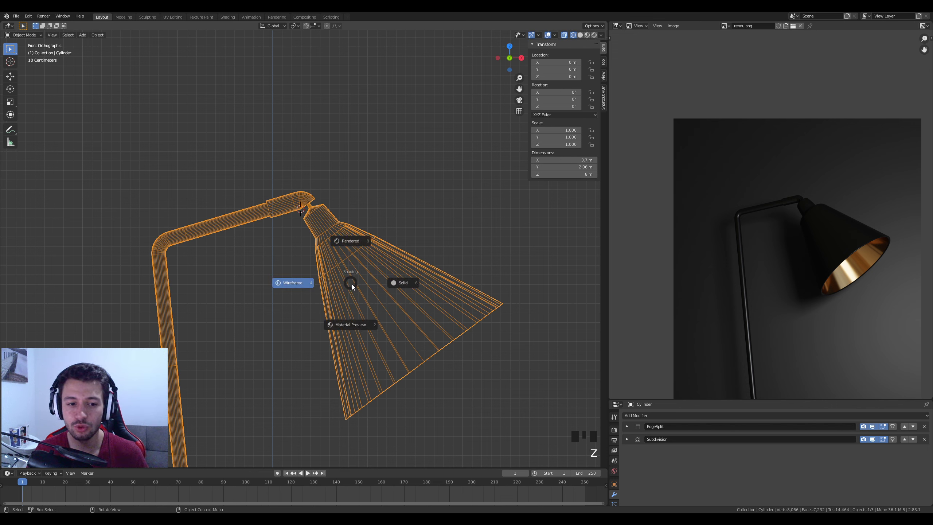
pyautogui.click(402, 292)
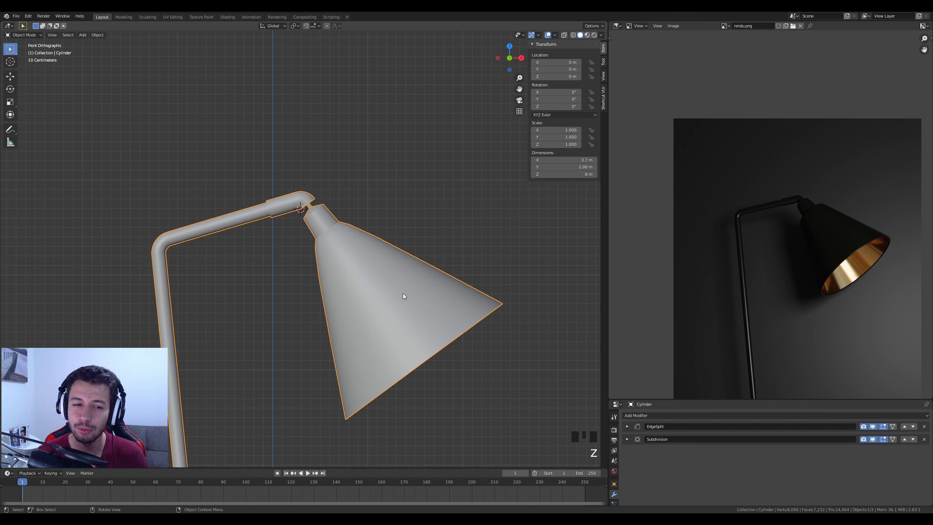
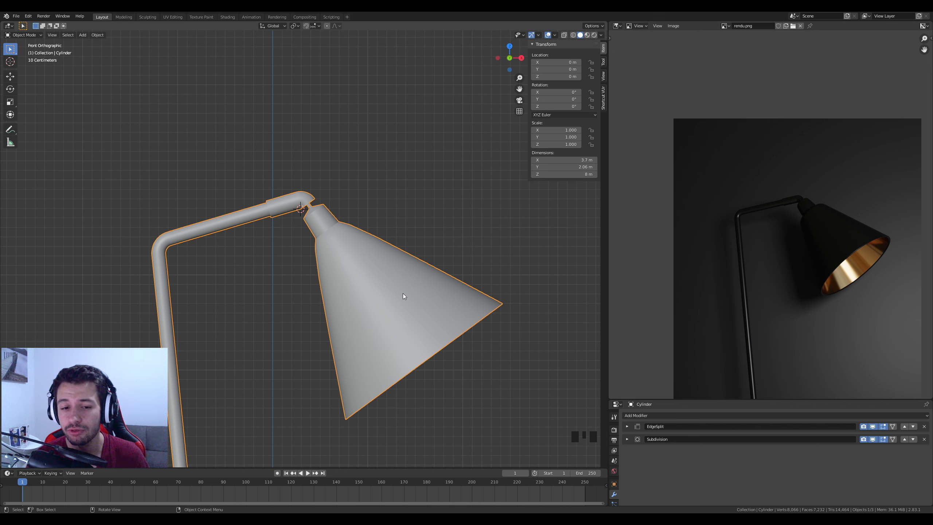
pyautogui.moveTo(402, 304); pyautogui.dragTo(516, 235, button='middle')
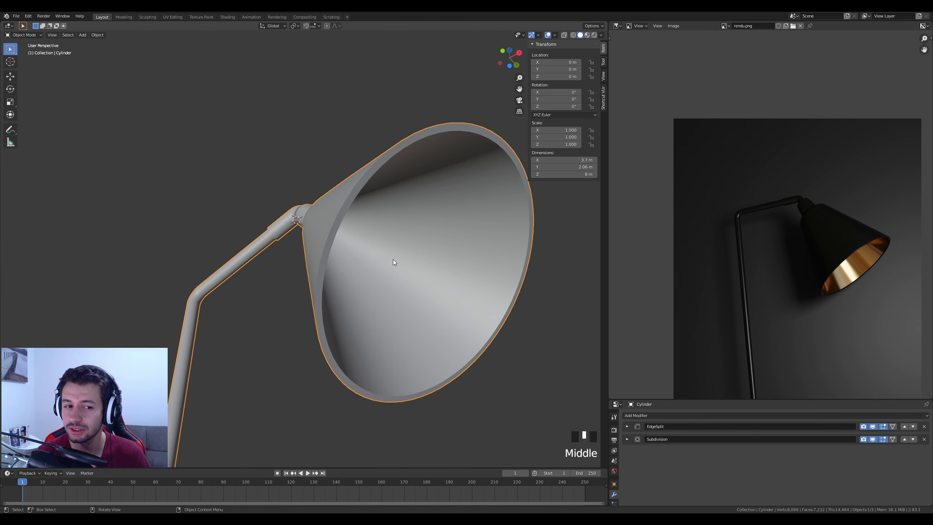
pyautogui.moveTo(389, 271); pyautogui.dragTo(431, 294, button='middle')
# Go back to Edit Mode and select the lampshade's shoulder edge loop in edge selection mode.
pyautogui.press('Tab')
pyautogui.scroll(3, 431, 294)
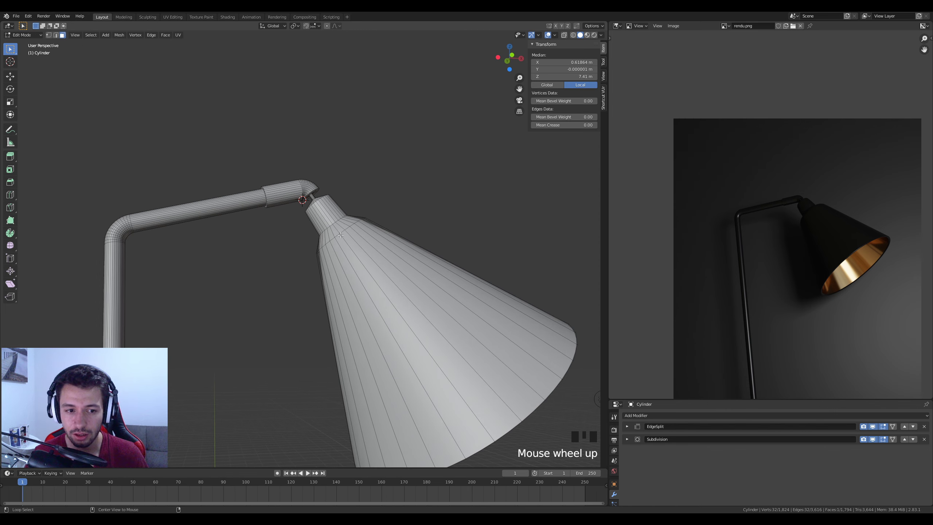
pyautogui.keyDown('alt'); pyautogui.click(339, 230); pyautogui.keyUp('alt')
pyautogui.click(57, 34)
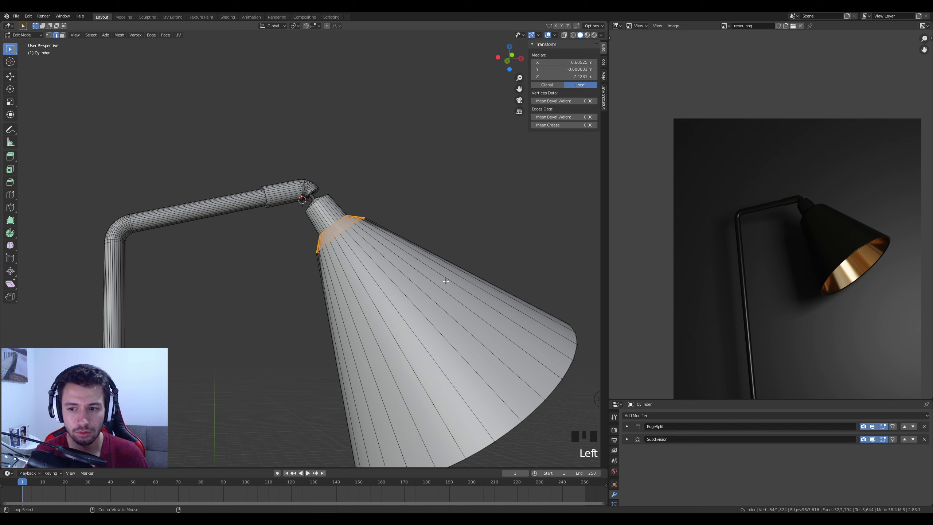
pyautogui.keyDown('alt'); pyautogui.click(349, 231); pyautogui.keyUp('alt')
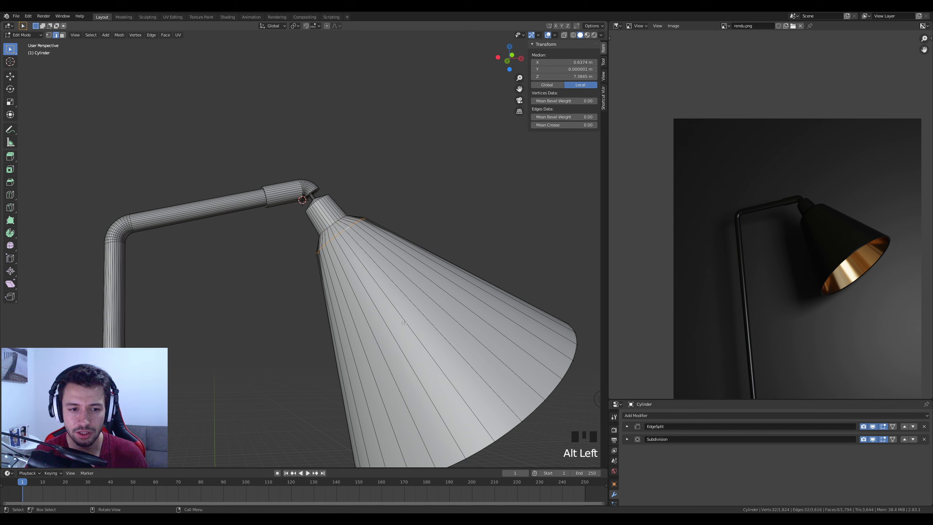
# Try sliding the shoulder edge loop down the lampshade and scaling it up about 1.16 times.
pyautogui.press('g')
pyautogui.press('g')
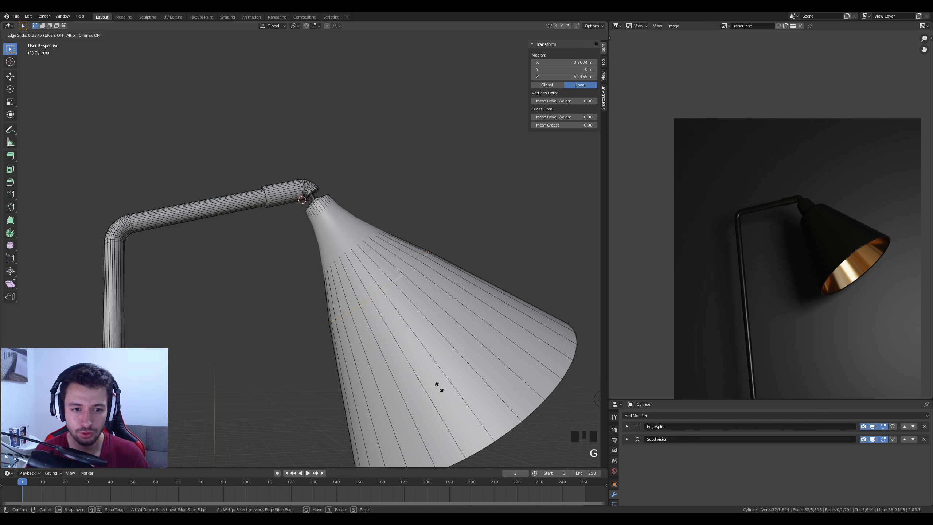
pyautogui.click(411, 385)
pyautogui.press('s')
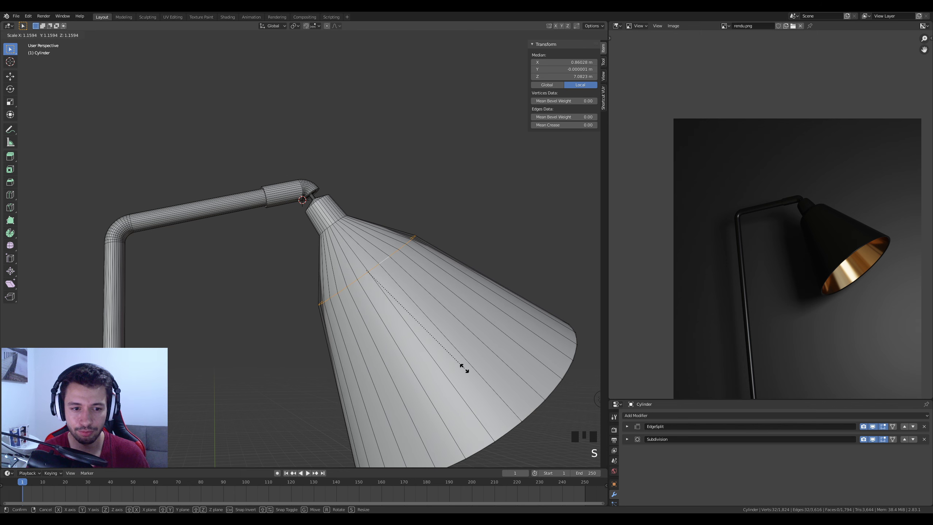
pyautogui.click(458, 371)
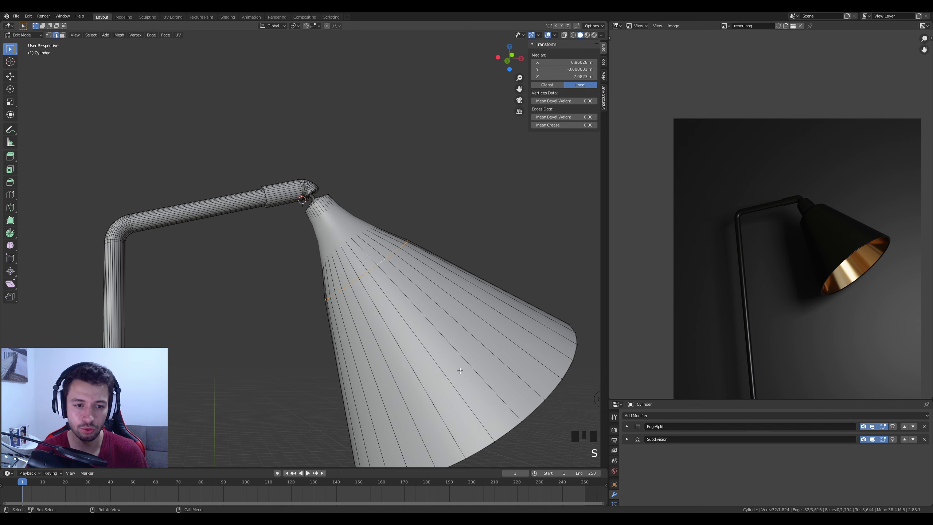
pyautogui.hotkey('ctrl', 'z')
# Scale up the lampshade's shoulder edge loop and bevel it by about 0.037 m with 8 segments.
pyautogui.press('s')
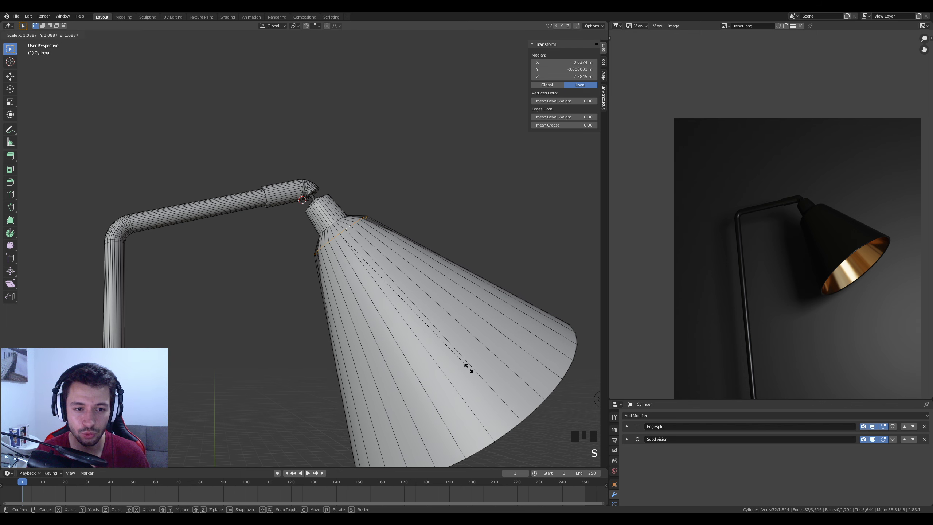
pyautogui.click(504, 373)
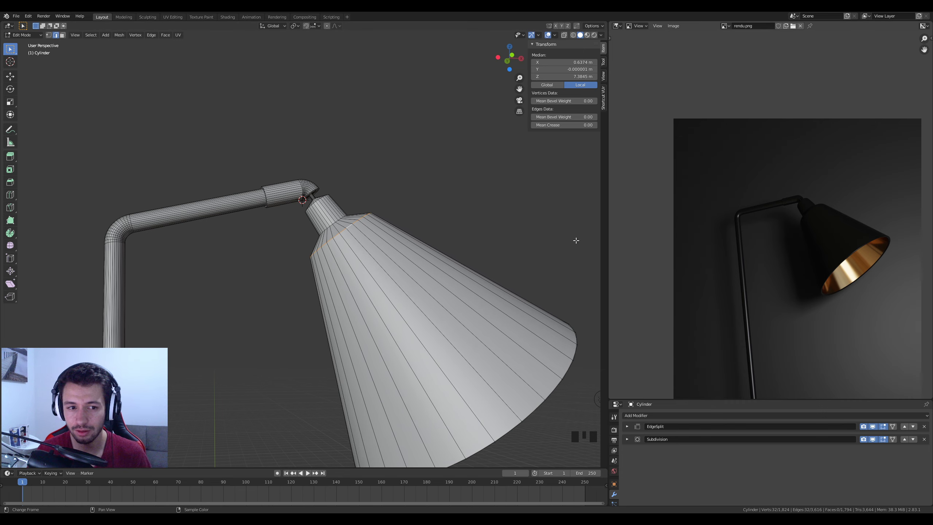
pyautogui.scroll(3, 459, 279)
pyautogui.keyDown('shift'); pyautogui.moveTo(393, 323); pyautogui.dragTo(257, 155, button='middle'); pyautogui.keyUp('shift')
pyautogui.scroll(-3, 224, 127)
pyautogui.scroll(2, 231, 134)
pyautogui.hotkey('ctrl', 'b')
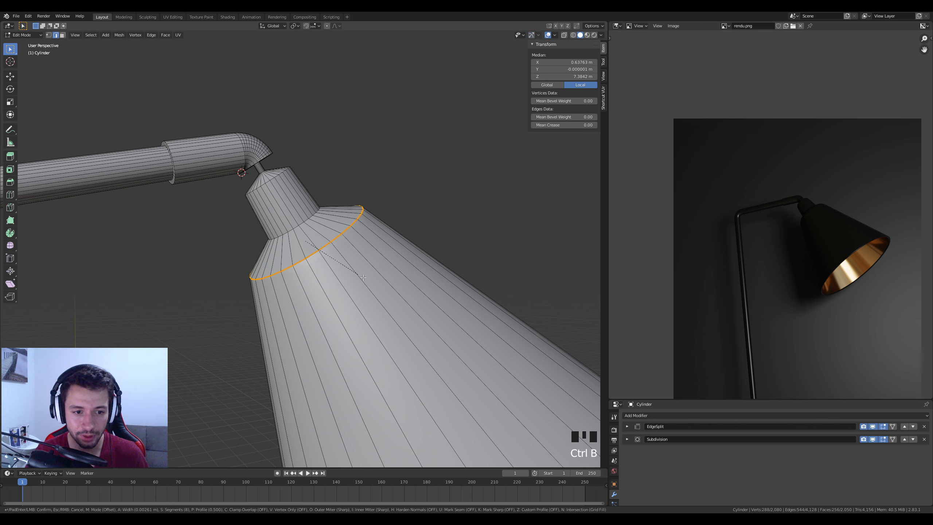
pyautogui.click(363, 278)
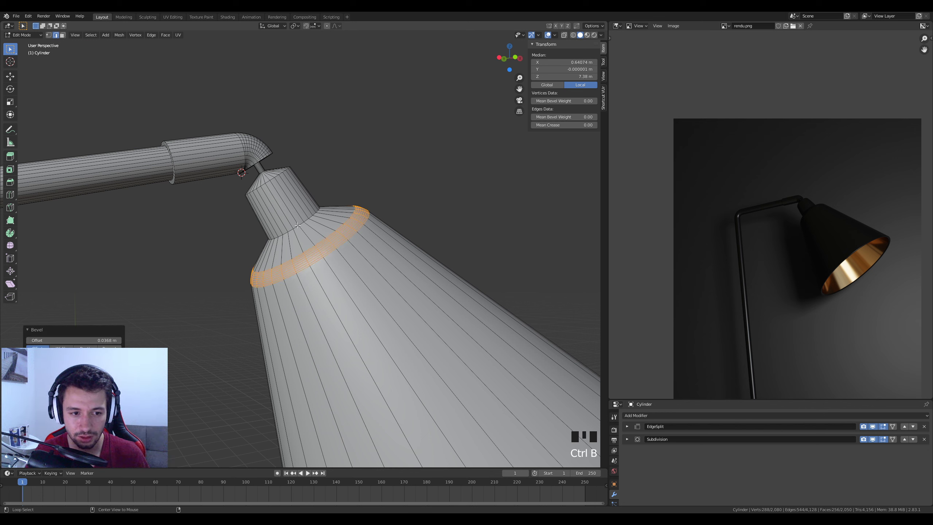
# Bevel the edge loop where the neck meets the lampshade by about 0.05 m with 8 segments.
pyautogui.keyDown('alt'); pyautogui.click(298, 226); pyautogui.keyUp('alt')
pyautogui.hotkey('ctrl', 'b')
pyautogui.click(331, 217)
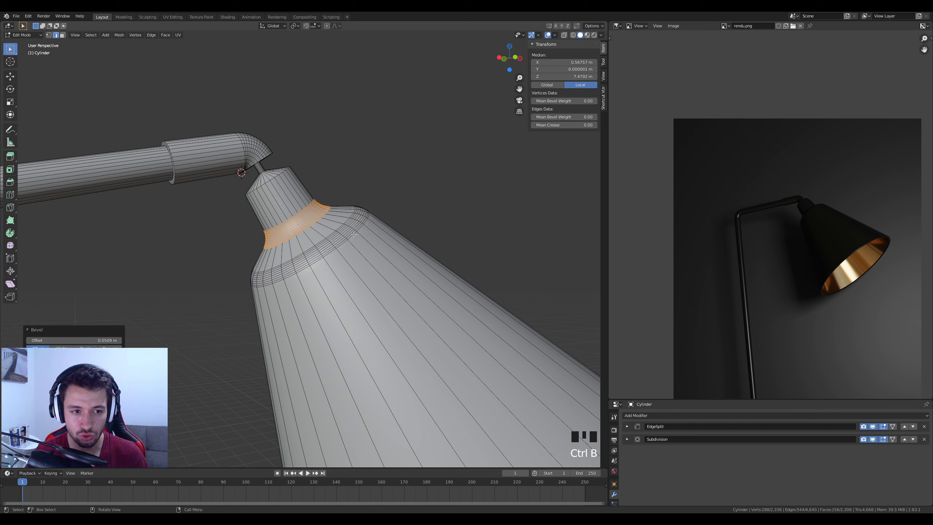
# Bevel the edge loop near the top of the lampshade's neck with 8 segments and return to Object Mode.
pyautogui.keyDown('alt'); pyautogui.click(310, 197); pyautogui.keyUp('alt')
pyautogui.hotkey('ctrl', 'b')
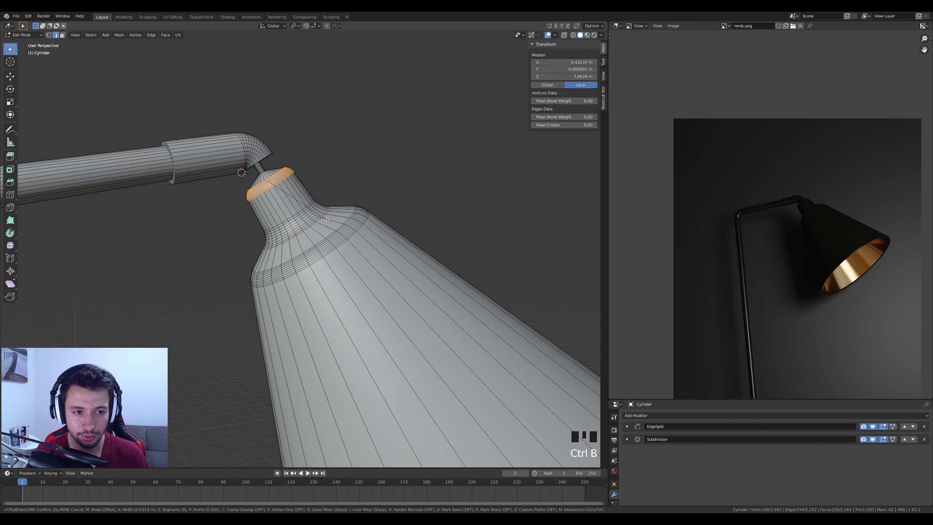
pyautogui.click(338, 282)
pyautogui.press('Tab')
pyautogui.scroll(-4, 338, 285)
pyautogui.moveTo(351, 327); pyautogui.dragTo(348, 353, button='middle')
pyautogui.scroll(3, 280, 186)
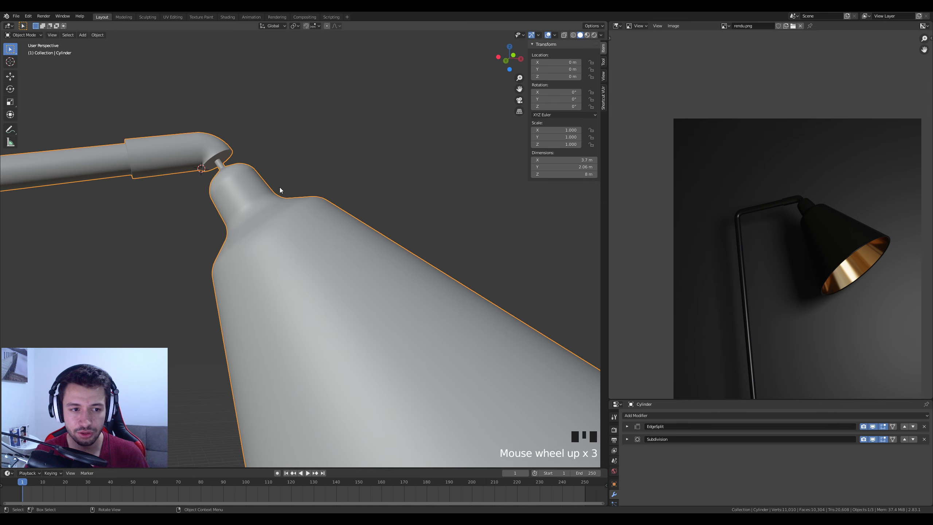
# Add one centred loop cut around the lampshade's neck in Edit Mode.
pyautogui.press('Tab')
pyautogui.hotkey('ctrl', 'r')
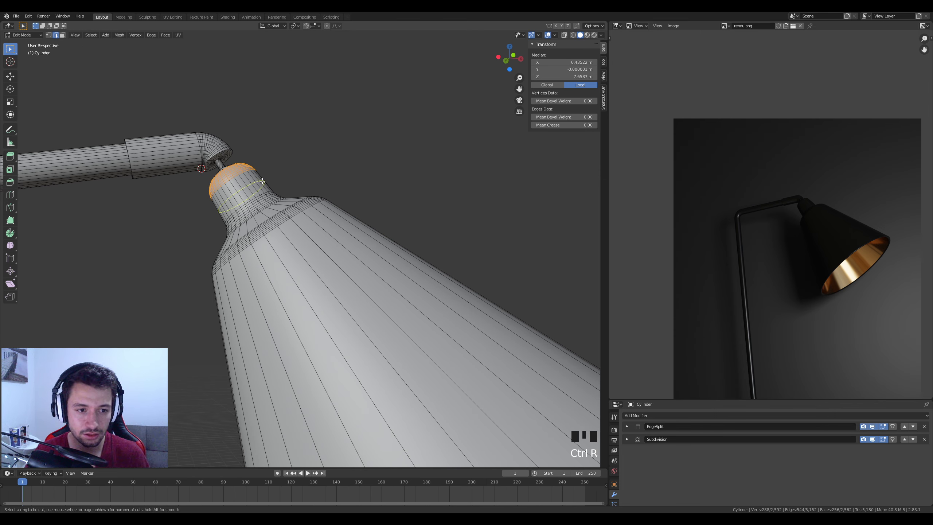
pyautogui.click(262, 181)
pyautogui.rightClick(281, 181)
# Try scaling up the neck's middle edge loop and bevelling it into a bulge.
pyautogui.press('s')
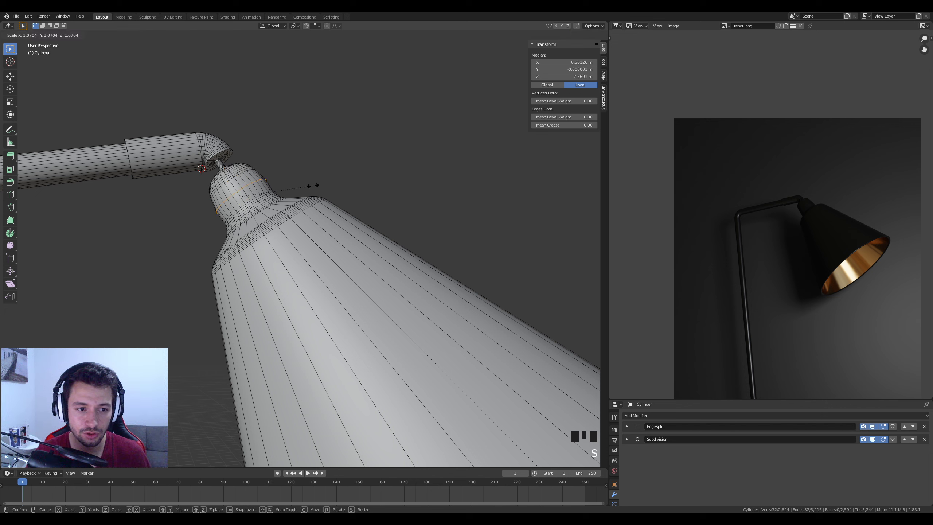
pyautogui.click(318, 186)
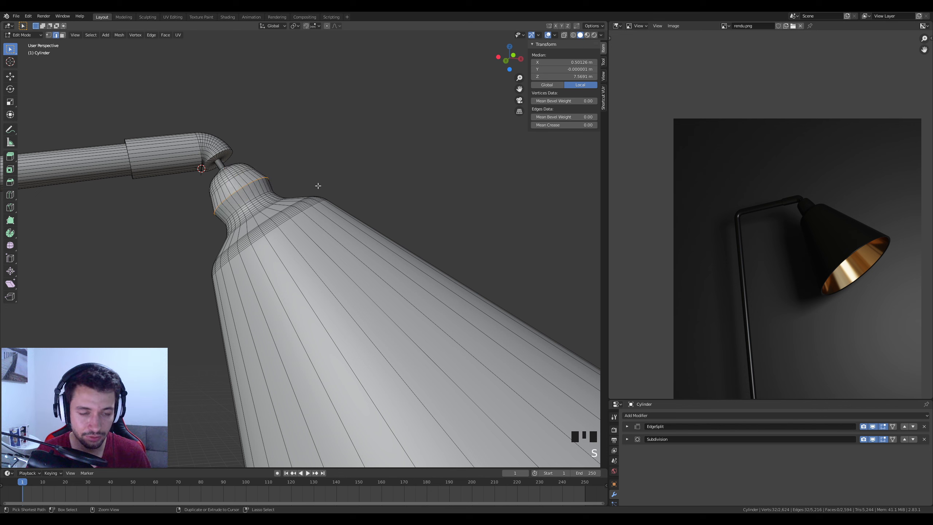
pyautogui.hotkey('ctrl', 'b')
pyautogui.click(332, 192)
pyautogui.press('Tab')
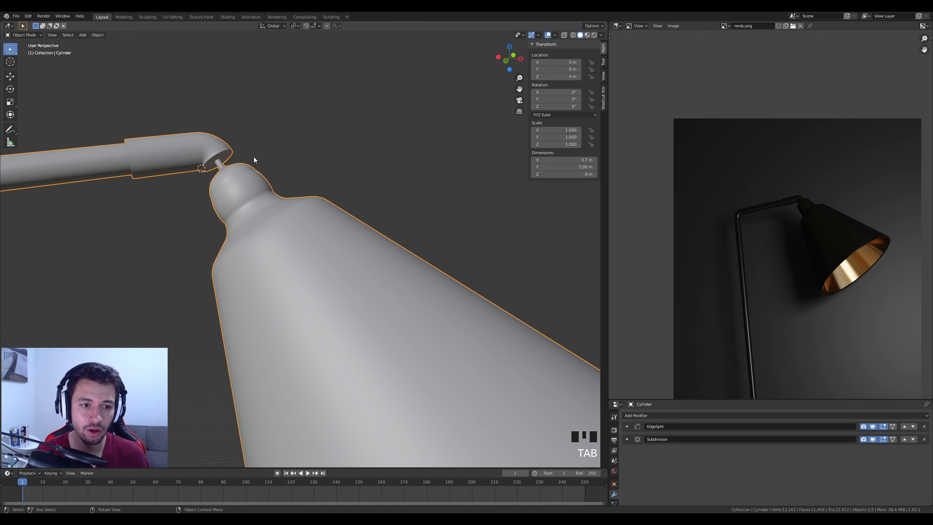
pyautogui.moveTo(280, 197)
pyautogui.mouseDown(button='middle')
pyautogui.moveTo(309, 208)
pyautogui.moveTo(284, 191)
pyautogui.mouseUp(button='middle')
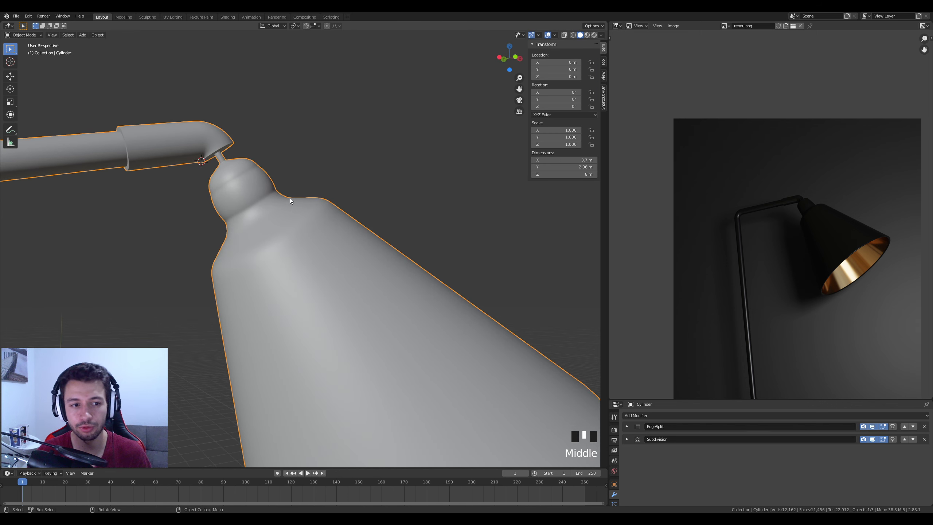
# Undo the bevel and the scaling of the neck's middle edge loop.
pyautogui.hotkey('ctrl', 'z')
pyautogui.hotkey('ctrl', 'z')
pyautogui.hotkey('ctrl', 'z')
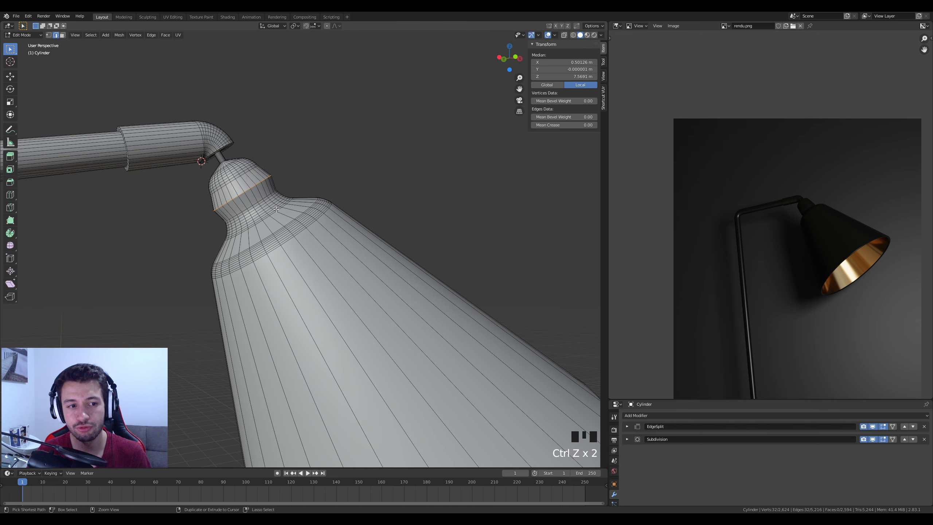
# Examine the smoothed shape of the lampshade's neck against the reference image in Object Mode and Edit Mode.
pyautogui.press('Tab')
pyautogui.moveTo(279, 250); pyautogui.dragTo(270, 254, button='middle')
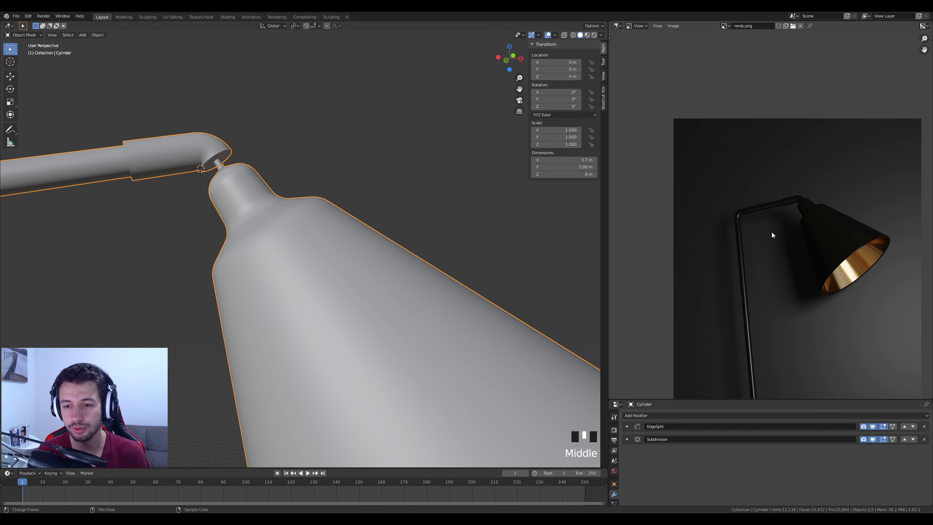
pyautogui.scroll(-3, 366, 348)
pyautogui.scroll(3, 364, 349)
pyautogui.press('Tab')
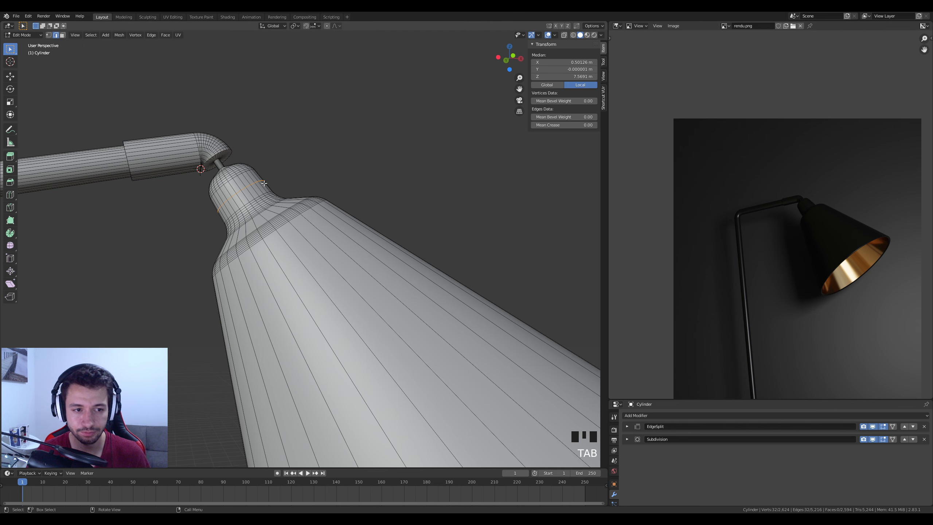
pyautogui.press('Tab')
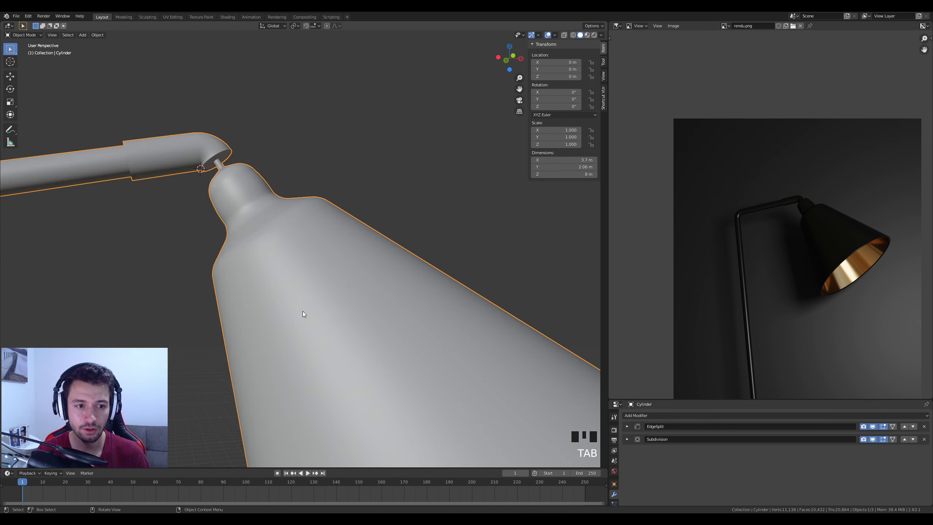
pyautogui.moveTo(302, 310)
pyautogui.mouseDown(button='middle')
pyautogui.moveTo(335, 331)
pyautogui.moveTo(302, 324)
pyautogui.mouseUp(button='middle')
pyautogui.press('Tab')
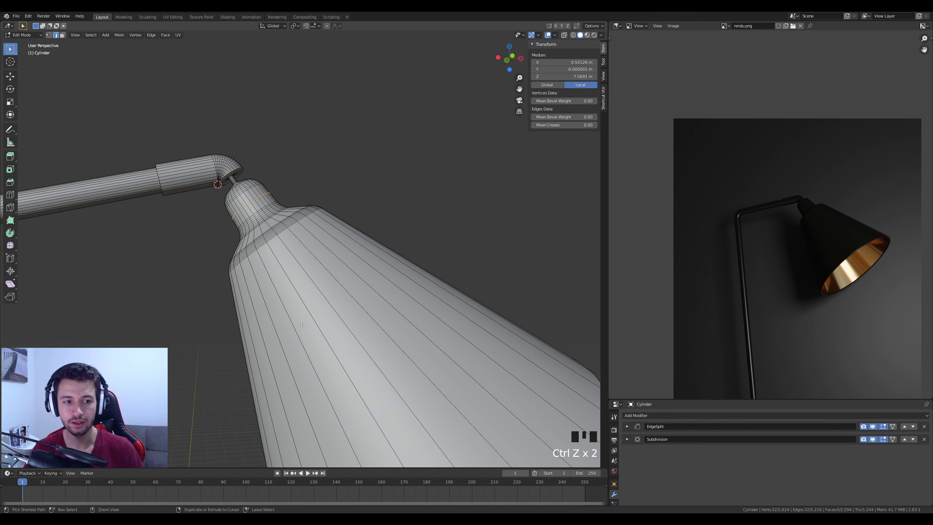
# Select the inner and outer edge loops of the lampshade's open rim and bevel them with 8 segments.
pyautogui.press('Tab')
pyautogui.moveTo(428, 354); pyautogui.dragTo(338, 324, button='middle')
pyautogui.scroll(-4, 424, 367)
pyautogui.press('Tab')
pyautogui.scroll(3, 338, 324)
pyautogui.keyDown('alt'); pyautogui.click(282, 245); pyautogui.keyUp('alt')
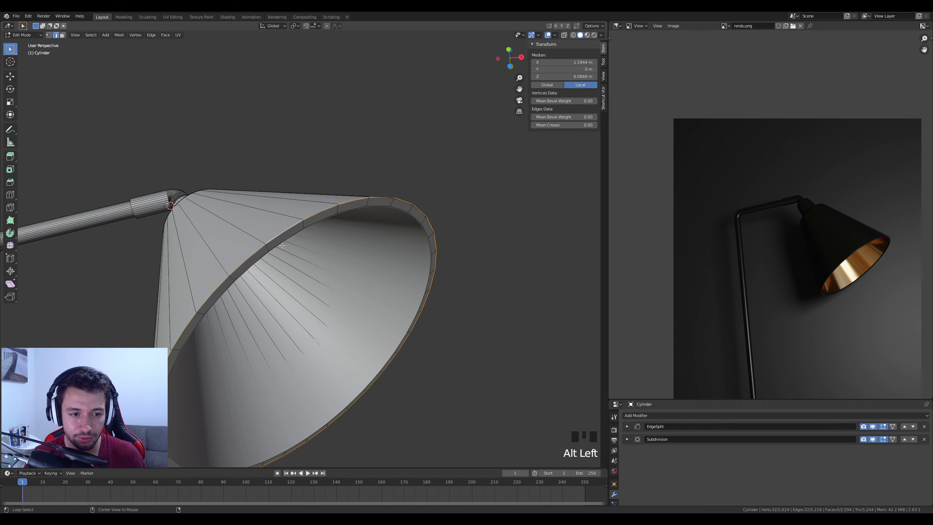
pyautogui.keyDown('alt'); pyautogui.keyDown('shift'); pyautogui.click(282, 245); pyautogui.keyUp('shift'); pyautogui.keyUp('alt')
pyautogui.scroll(2, 282, 245)
pyautogui.keyDown('shift'); pyautogui.moveTo(281, 245); pyautogui.dragTo(288, 255, button='middle'); pyautogui.keyUp('shift')
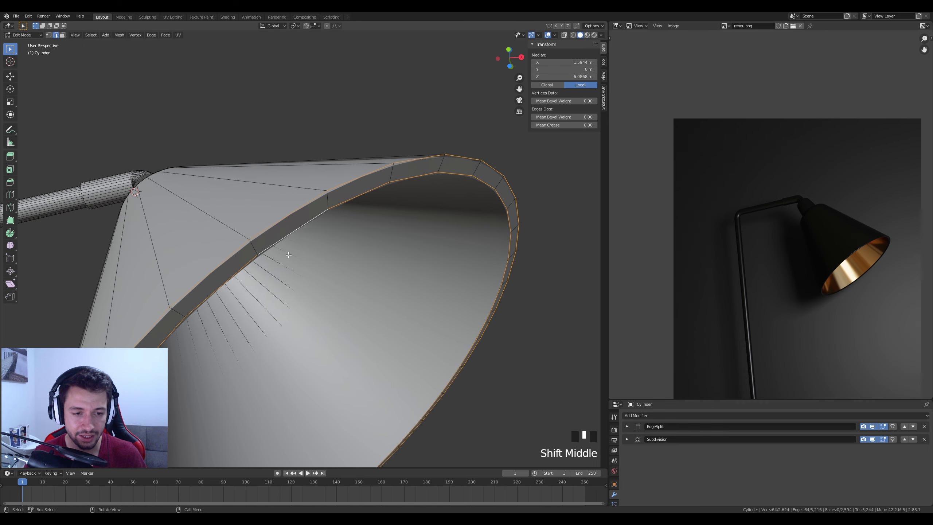
pyautogui.hotkey('ctrl', 'b')
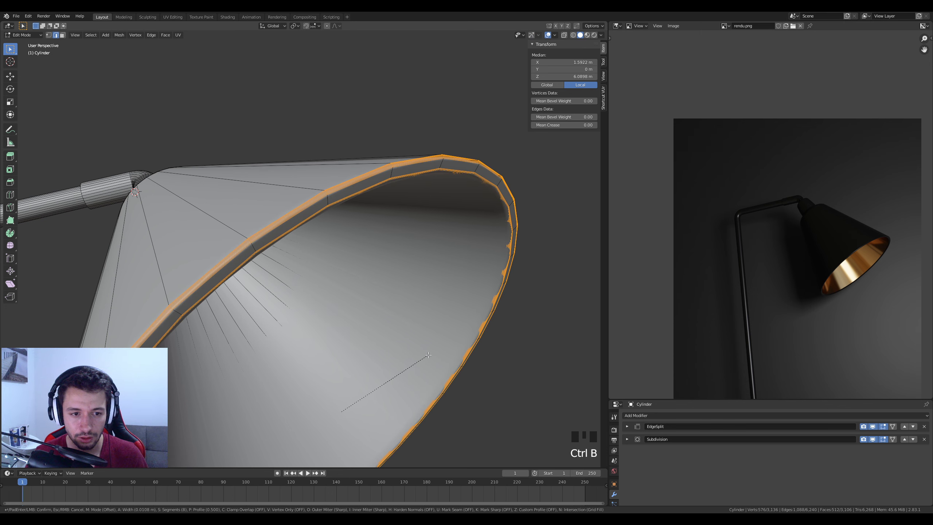
pyautogui.click(395, 339)
pyautogui.press('Tab')
# Look over the whole lamp and save the file as lampe.blend.
pyautogui.scroll(-4, 266, 321)
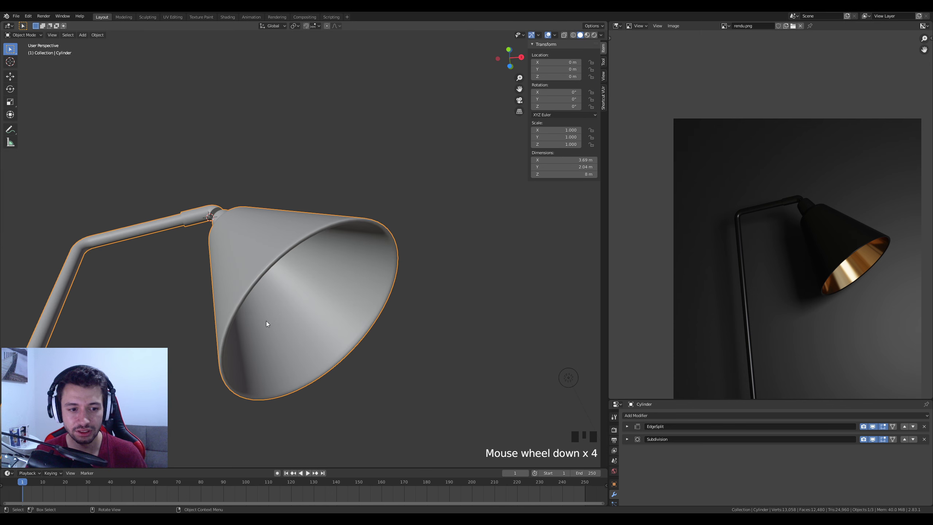
pyautogui.scroll(-4, 266, 320)
pyautogui.moveTo(266, 321)
pyautogui.mouseDown(button='middle')
pyautogui.moveTo(283, 351)
pyautogui.moveTo(268, 373)
pyautogui.moveTo(254, 320)
pyautogui.mouseUp(button='middle')
pyautogui.scroll(-4, 268, 373)
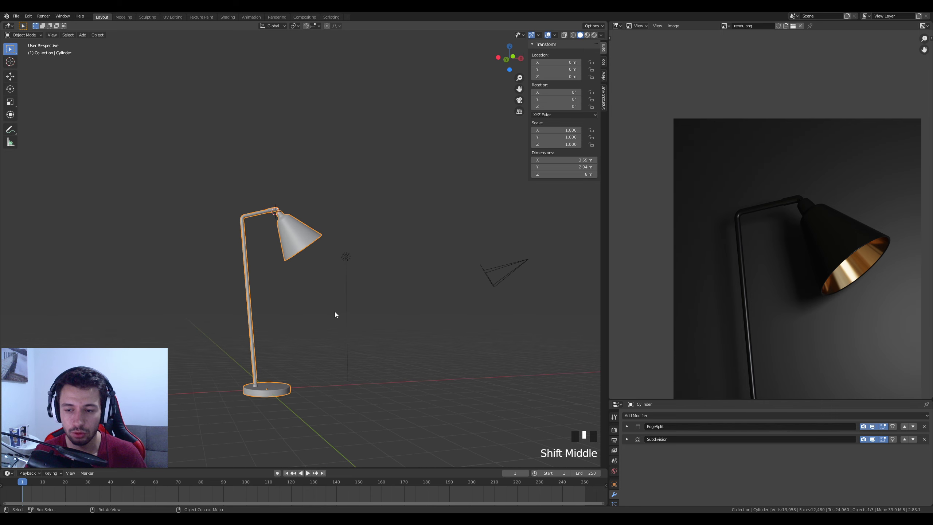
pyautogui.moveTo(335, 314)
pyautogui.mouseDown(button='middle')
pyautogui.moveTo(285, 319)
pyautogui.moveTo(331, 317)
pyautogui.mouseUp(button='middle')
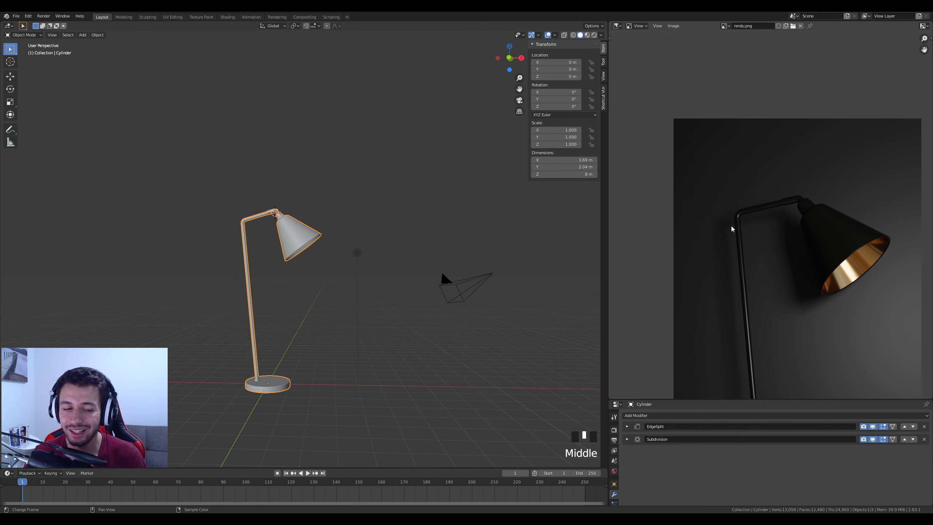
pyautogui.hotkey('ctrl', 's')
pyautogui.doubleClick(422, 42)
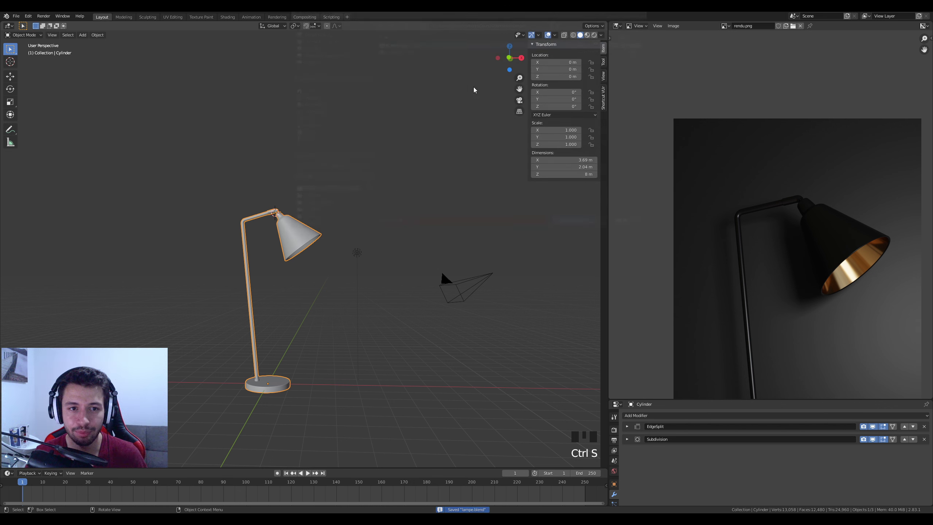
# Show the lamp base and table in the reference image and view the model from the front in orthographic projection.
pyautogui.scroll(-4, 313, 325)
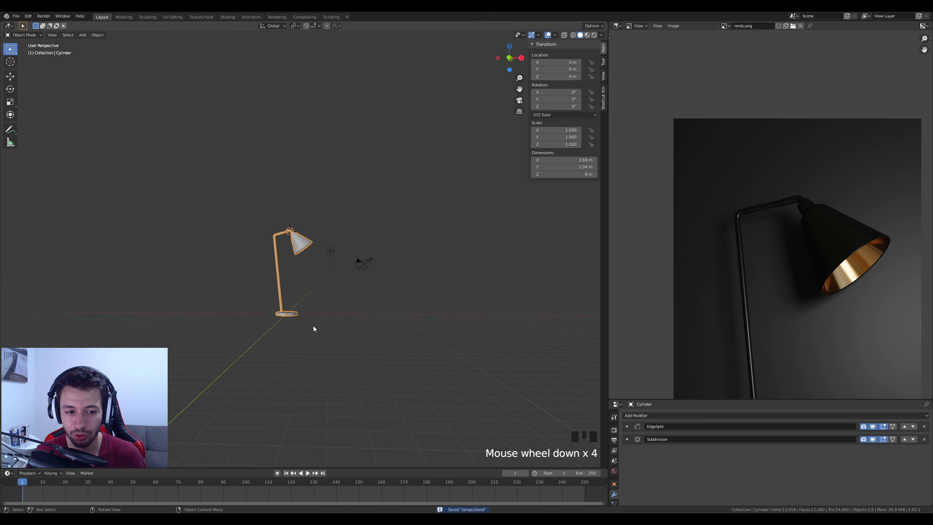
pyautogui.scroll(4, 313, 325)
pyautogui.moveTo(699, 265); pyautogui.dragTo(747, 72, button='middle')
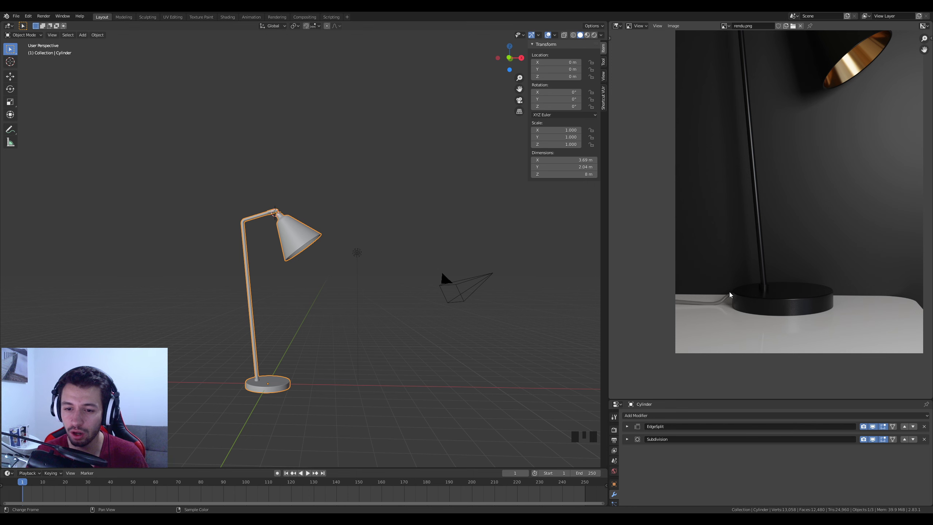
pyautogui.press('KP_1')
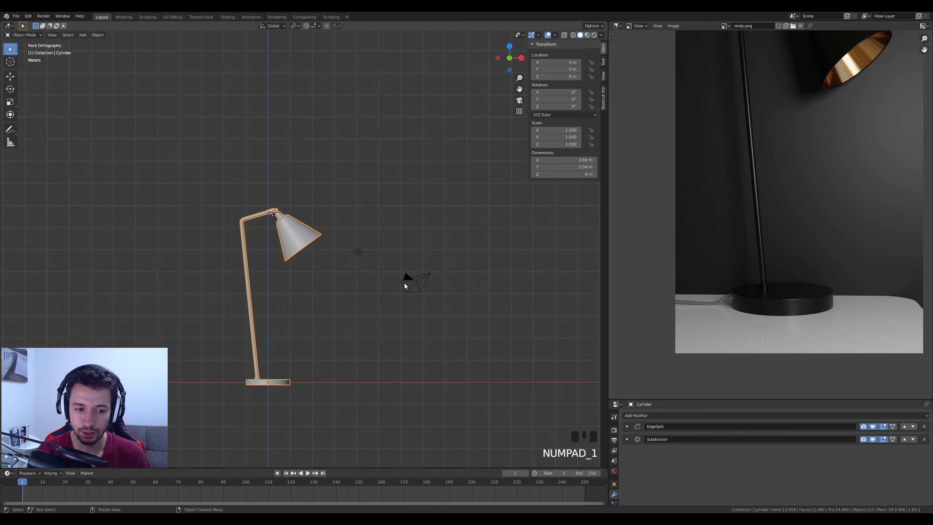
pyautogui.keyDown('shift'); pyautogui.moveTo(365, 301); pyautogui.dragTo(356, 245, button='middle'); pyautogui.keyUp('shift')
# Try adding a cube at the 3D cursor by the lamp head, and undo it.
pyautogui.hotkey('shift', 'a')
pyautogui.moveTo(348, 259)
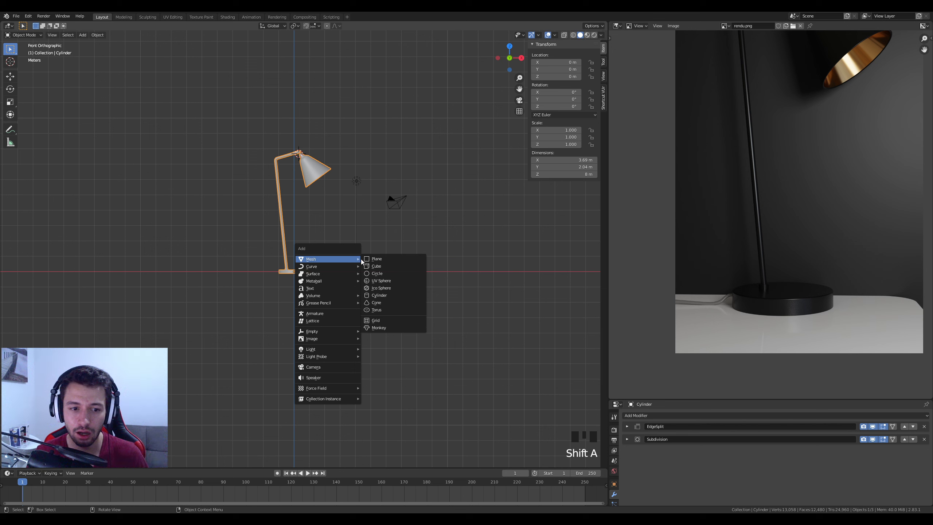
pyautogui.click(382, 266)
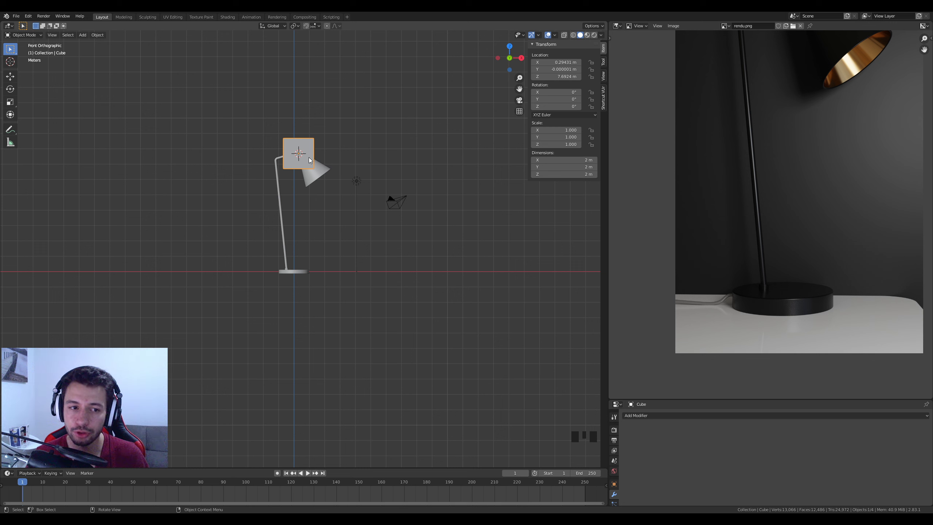
pyautogui.hotkey('ctrl', 'z')
# Deselect everything and snap the 3D cursor to the world origin.
pyautogui.click(339, 220)
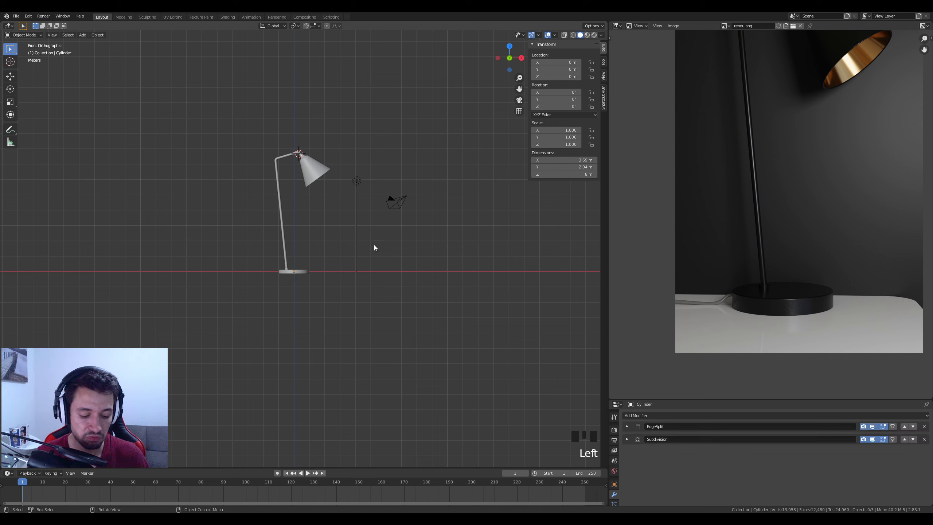
pyautogui.hotkey('shift', 's')
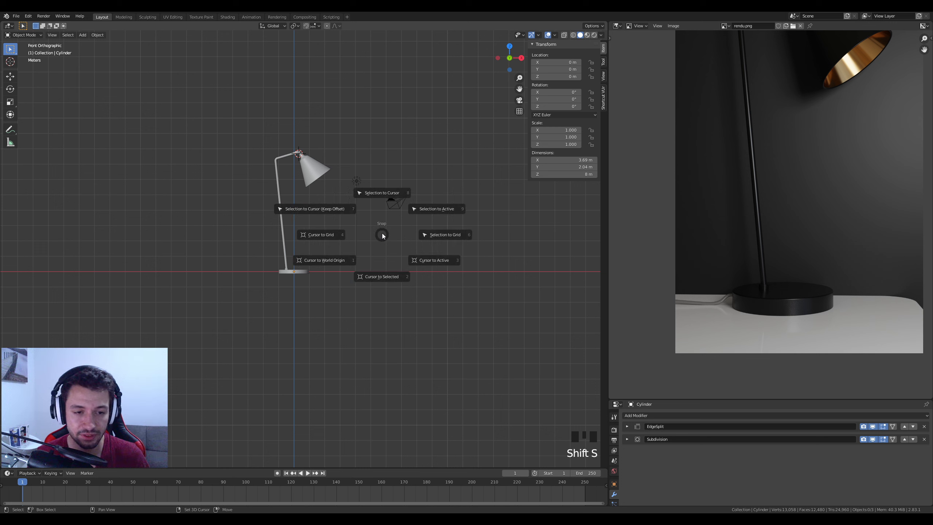
pyautogui.click(339, 262)
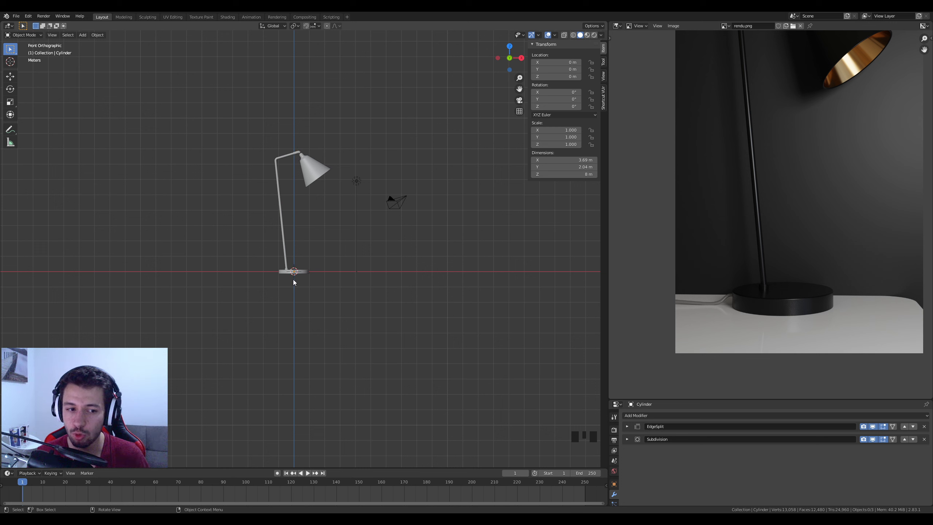
# Add a cube at the world origin and move it down about 1.13 m along Z beneath the lamp base.
pyautogui.hotkey('shift', 'a')
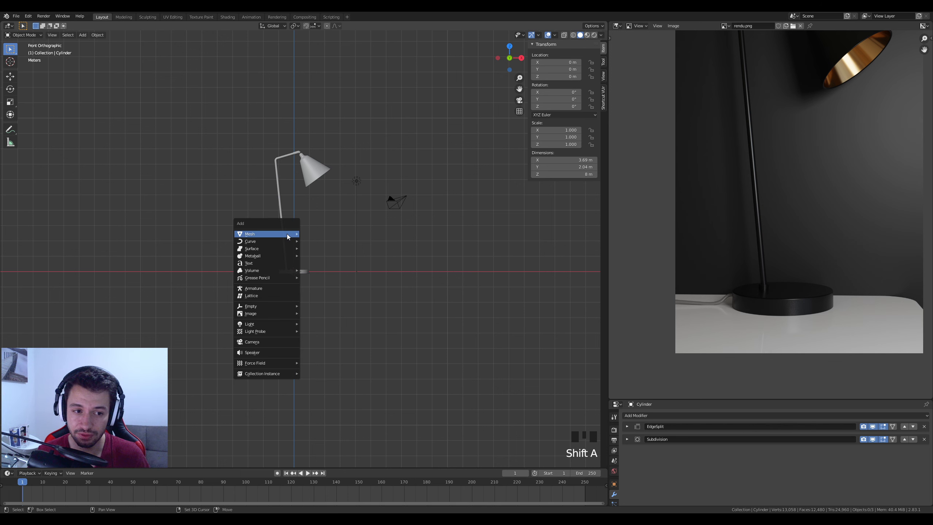
pyautogui.moveTo(287, 235)
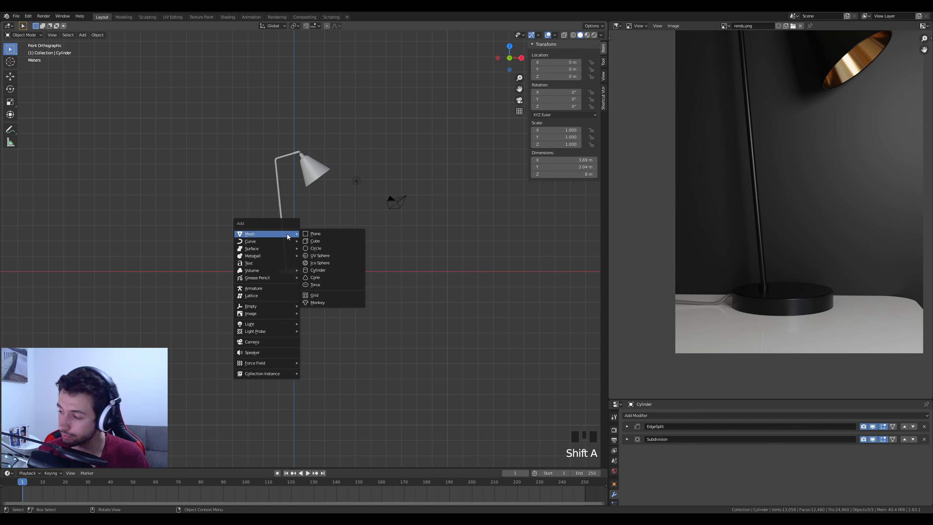
pyautogui.click(320, 241)
pyautogui.scroll(8, 322, 261)
pyautogui.keyDown('shift'); pyautogui.moveTo(323, 235); pyautogui.dragTo(316, 191, button='middle'); pyautogui.keyUp('shift')
pyautogui.press('g')
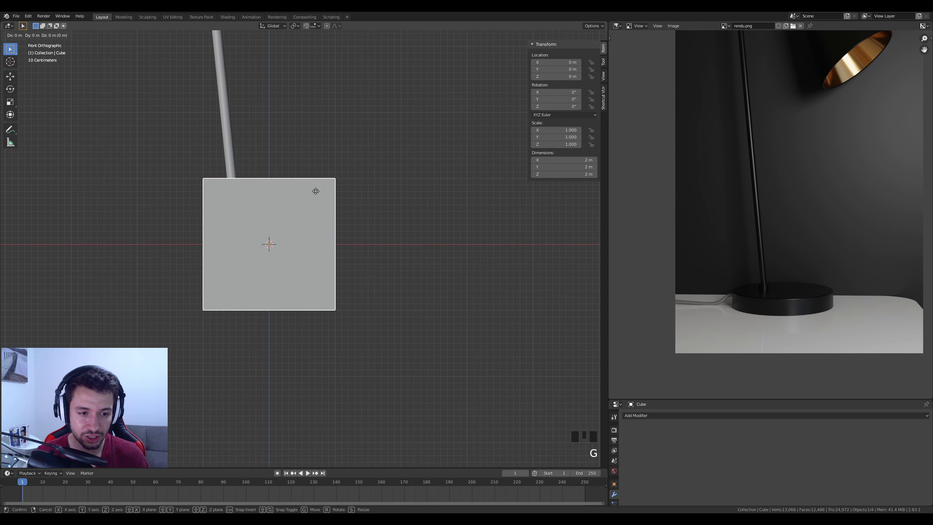
pyautogui.press('z')
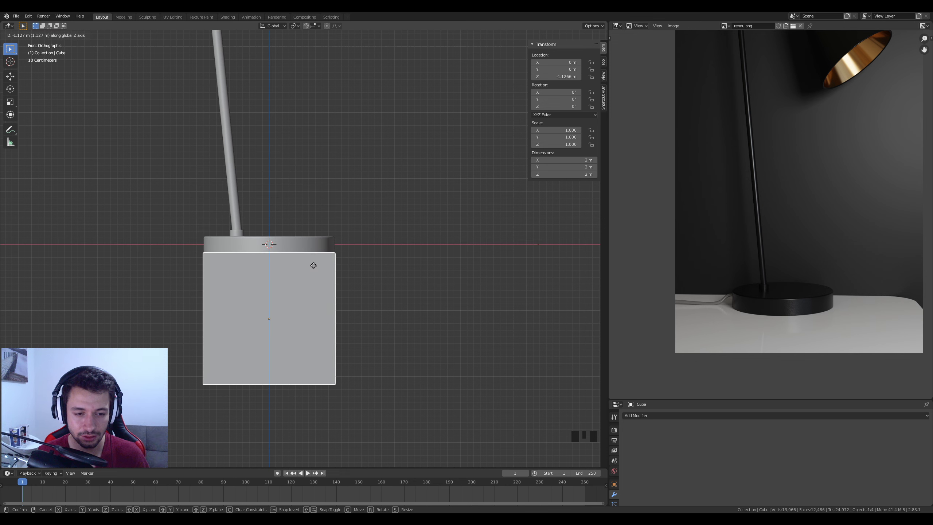
pyautogui.click(312, 265)
pyautogui.scroll(8, 343, 266)
pyautogui.scroll(-5, 425, 278)
pyautogui.scroll(-9, 404, 286)
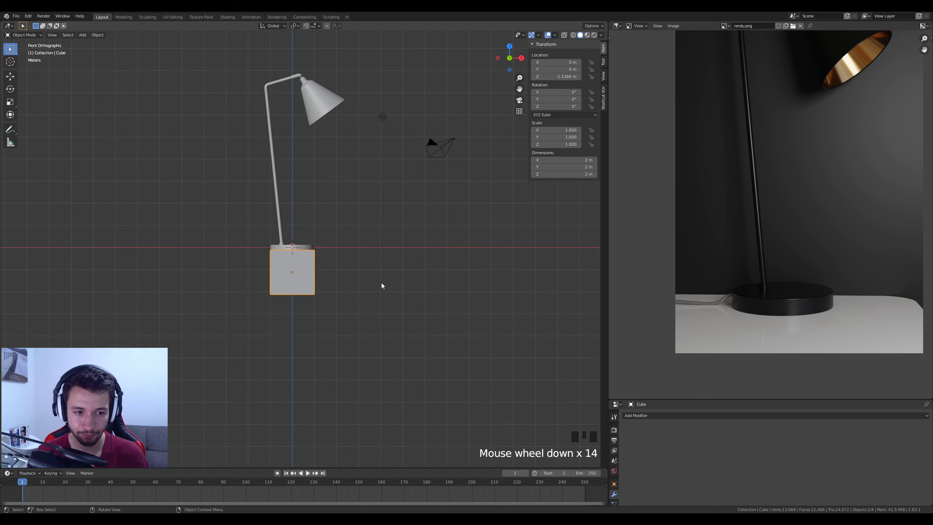
# From the top view, scale the cube by 5 in X and Y only, keeping its Z scale.
pyautogui.press('KP_7')
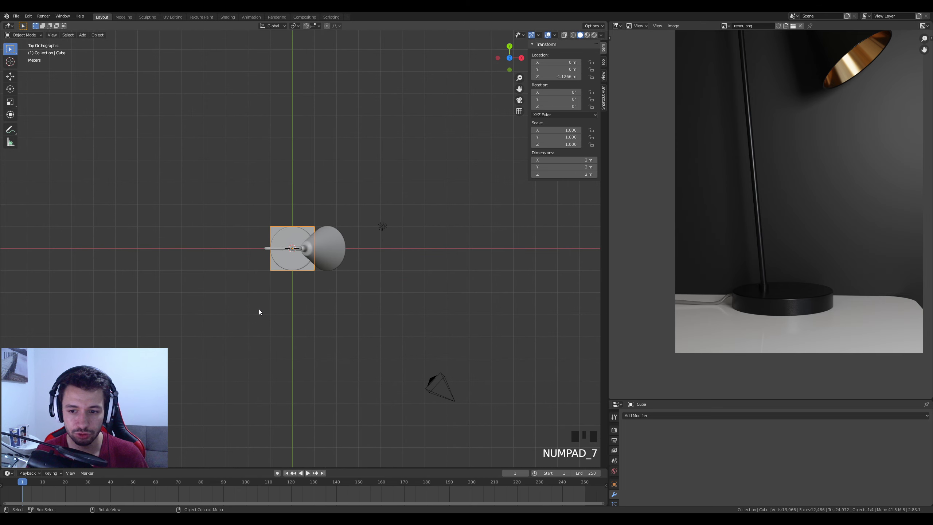
pyautogui.press('s')
pyautogui.hotkey('shift', 'z')
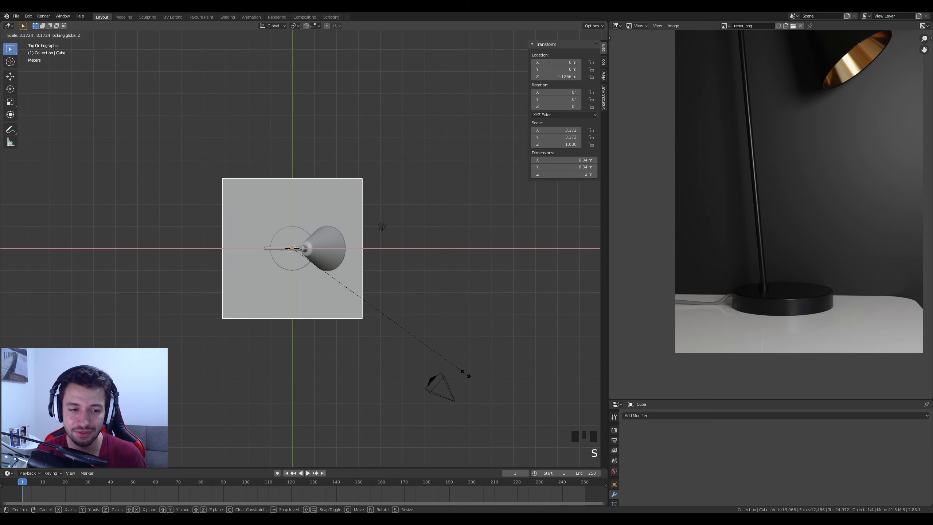
pyautogui.click(592, 394)
pyautogui.moveTo(407, 339); pyautogui.dragTo(424, 244, button='middle')
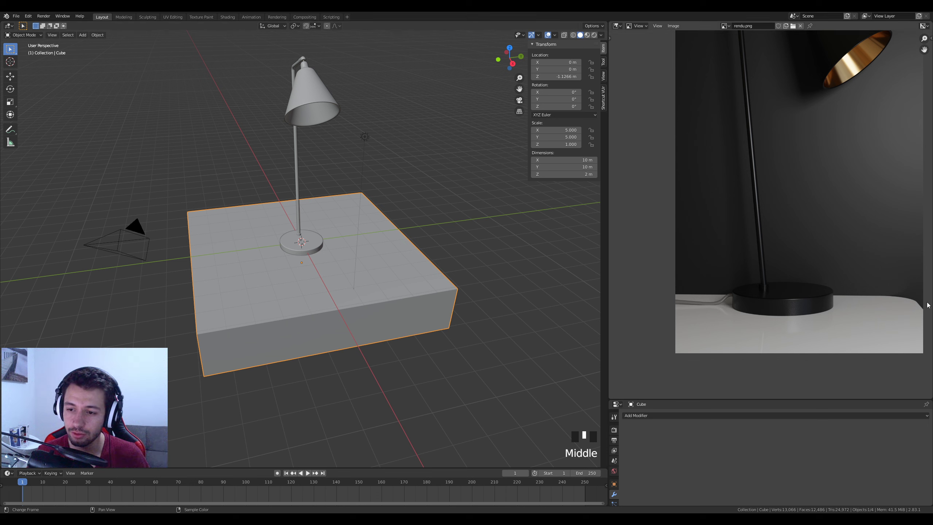
# Apply the scale of the table cube.
pyautogui.moveTo(902, 301); pyautogui.dragTo(837, 278, button='middle')
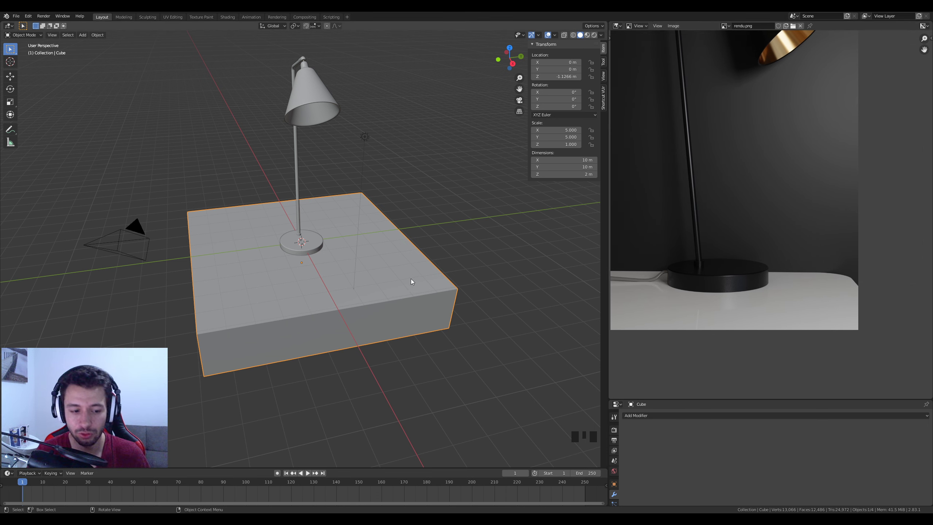
pyautogui.hotkey('ctrl', 'a')
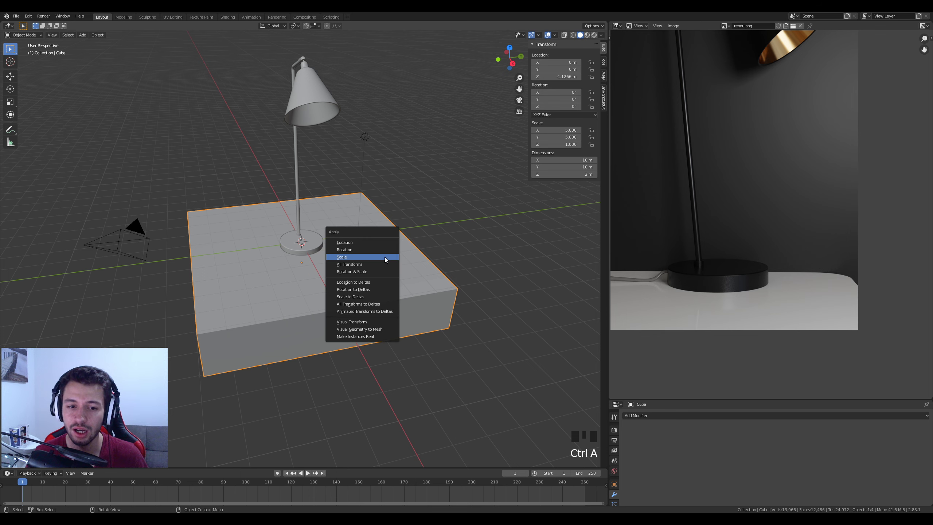
pyautogui.click(384, 256)
# Bevel one vertical corner edge of the table about 0.88 m wide with 8 segments.
pyautogui.press('Tab')
pyautogui.moveTo(403, 257); pyautogui.dragTo(427, 339, button='middle')
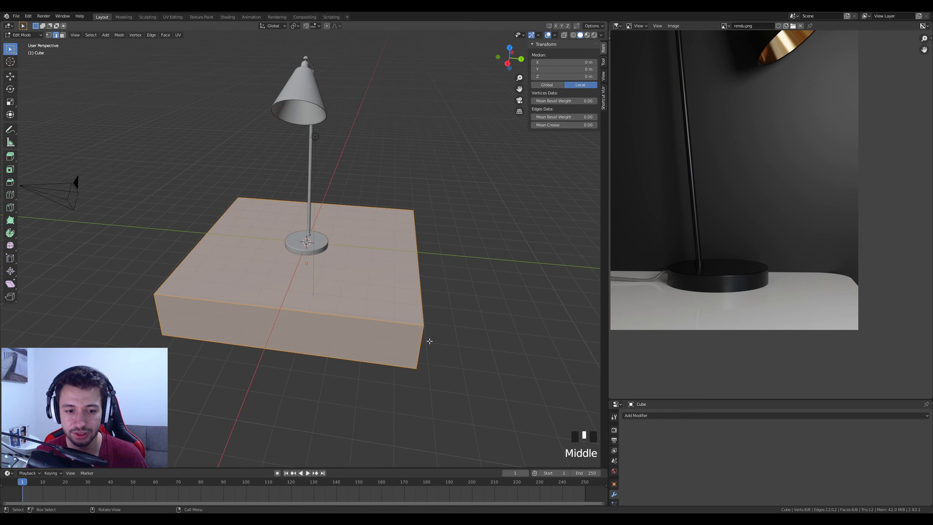
pyautogui.click(425, 347)
pyautogui.hotkey('ctrl', 'b')
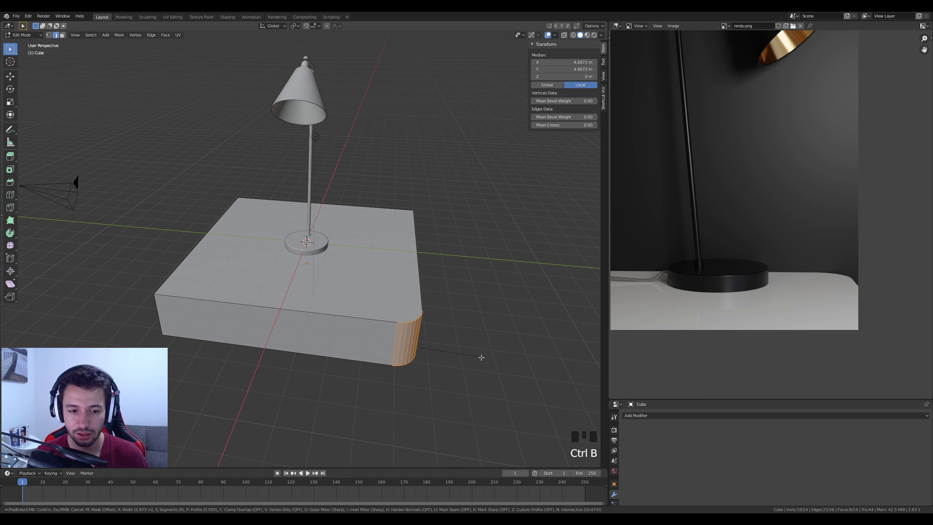
pyautogui.click(481, 357)
pyautogui.press('Tab')
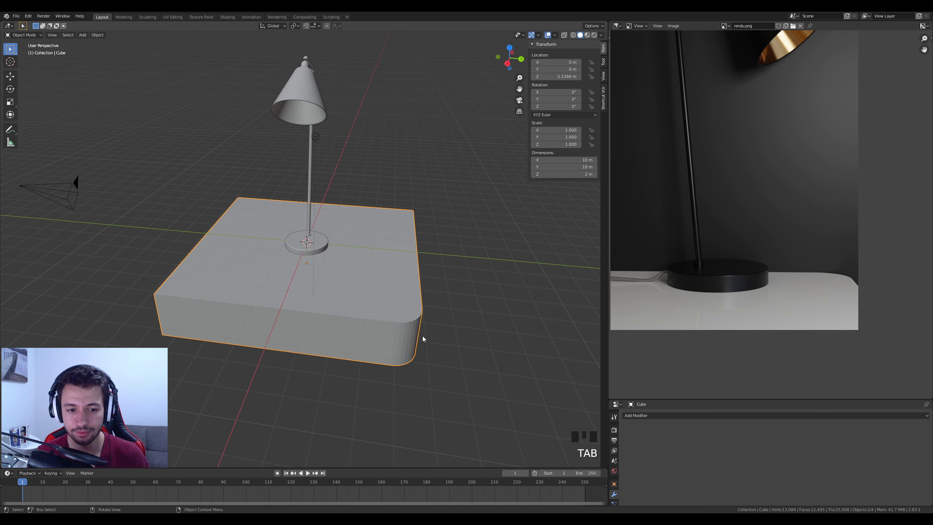
# Shade the table smooth and add an Edge Split modifier to it.
pyautogui.moveTo(423, 335); pyautogui.dragTo(404, 312, button='middle')
pyautogui.rightClick(384, 286)
pyautogui.click(386, 297)
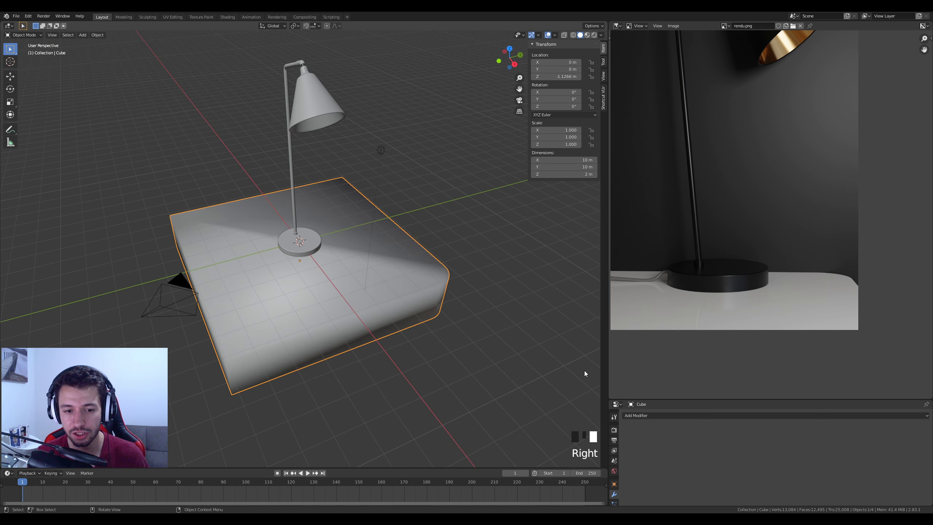
pyautogui.click(663, 415)
pyautogui.click(705, 318)
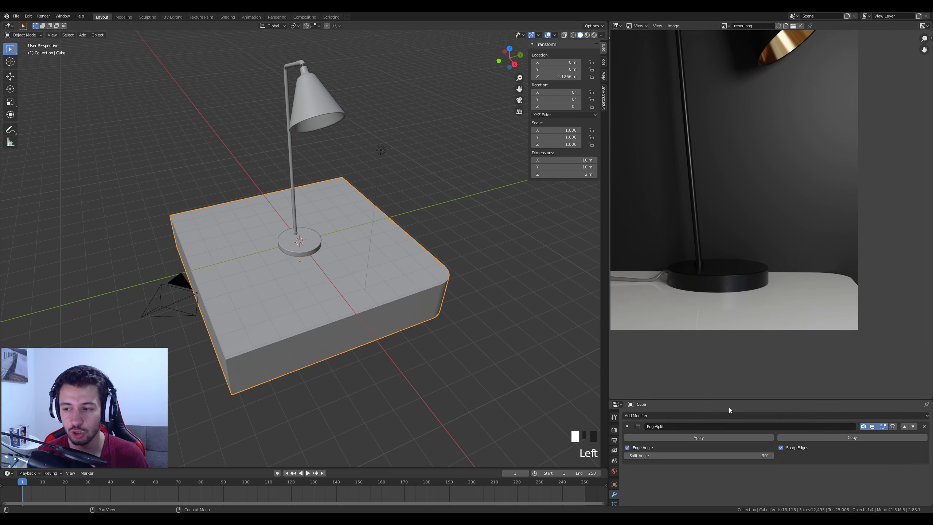
# Add a plane at the world origin and rotate it 90° about the X axis.
pyautogui.moveTo(296, 235); pyautogui.dragTo(404, 279, button='middle')
pyautogui.hotkey('shift', 'a')
pyautogui.moveTo(417, 266)
pyautogui.click(456, 267)
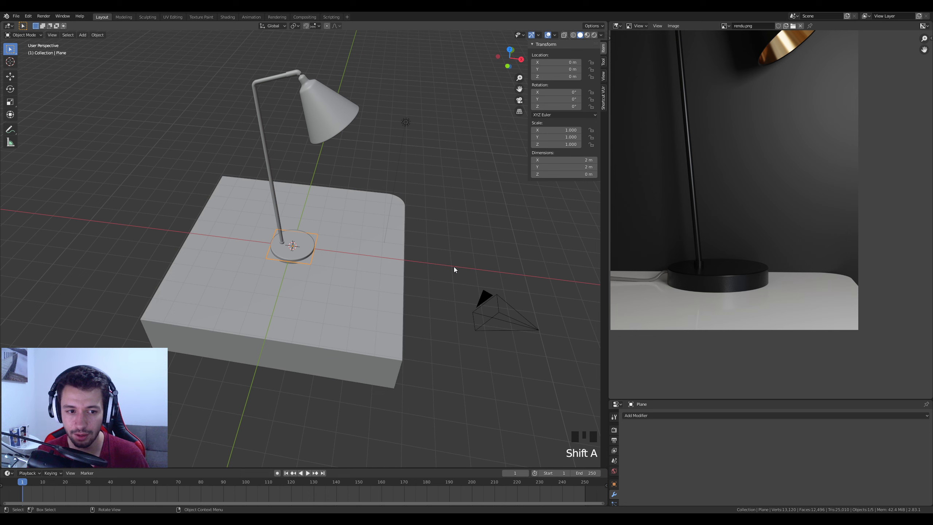
pyautogui.write('rx90')
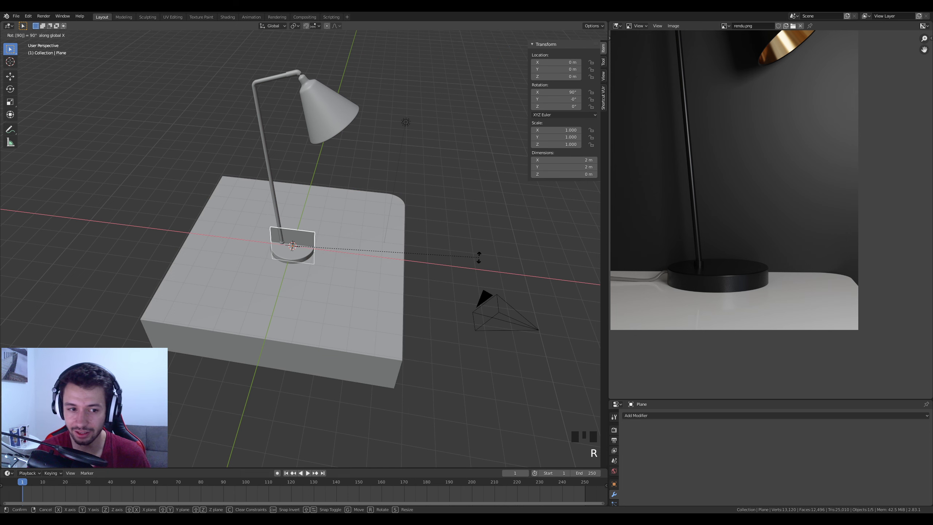
pyautogui.press('Return')
# From the top view, move the plane about 5 m along Y to the table's back edge and scale it up about 27.7 times.
pyautogui.press('KP_7')
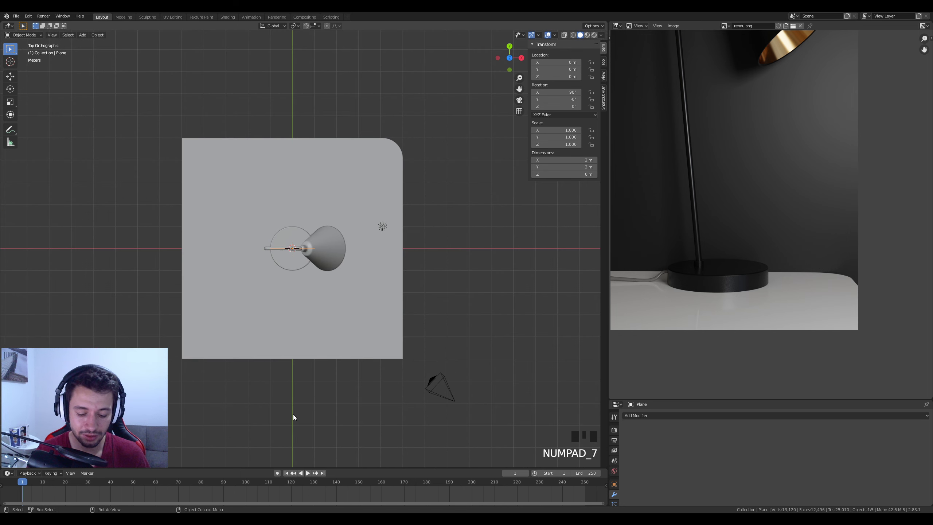
pyautogui.press('g')
pyautogui.press('y')
pyautogui.click(307, 303)
pyautogui.press('s')
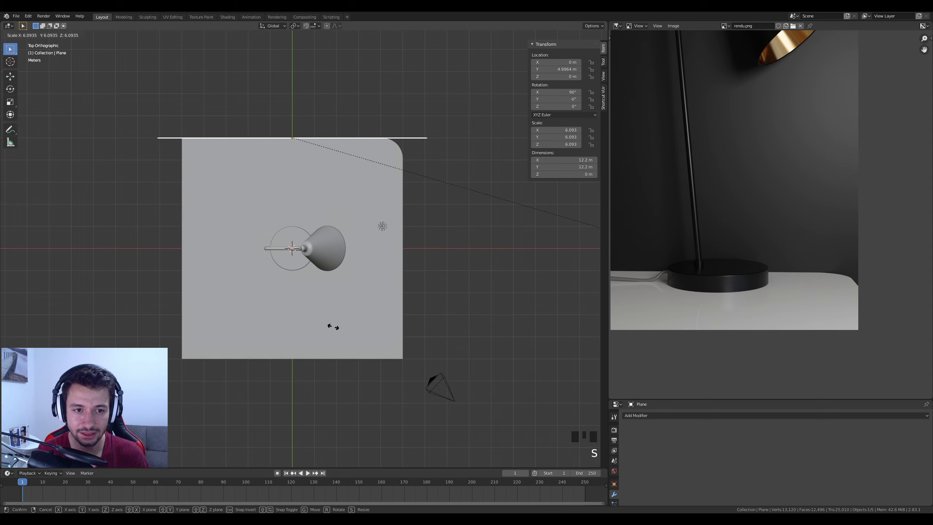
pyautogui.click(147, 112)
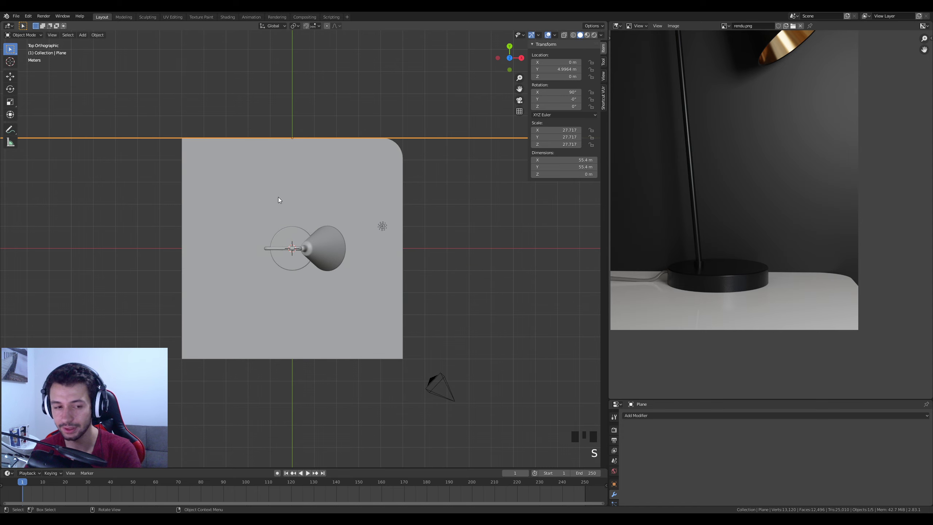
# Examine the table against the wall plane, and the cable beside the lamp base in the reference image.
pyautogui.press('KP_0')
pyautogui.scroll(-8, 331, 231)
pyautogui.moveTo(335, 234); pyautogui.dragTo(342, 272, button='middle')
pyautogui.scroll(-12, 384, 254)
pyautogui.scroll(5, 354, 255)
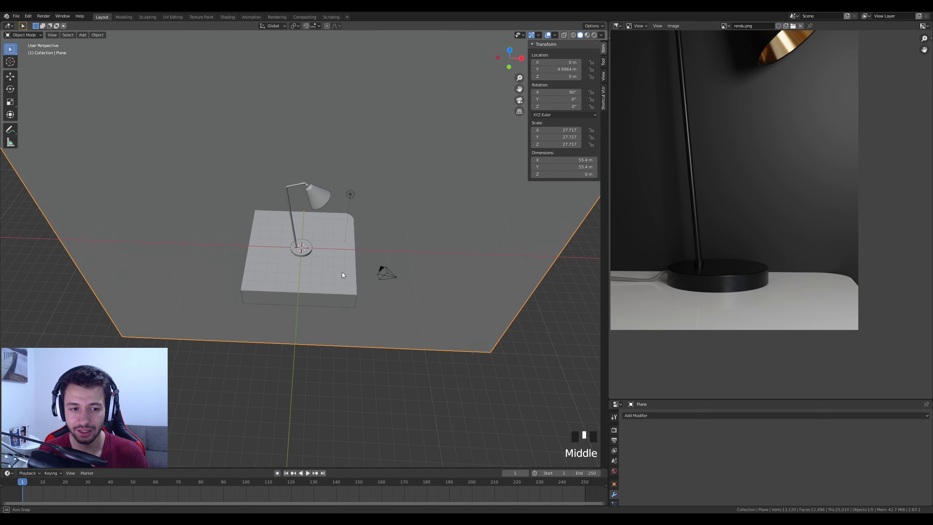
pyautogui.scroll(5, 341, 272)
pyautogui.moveTo(698, 272); pyautogui.dragTo(740, 262, button='middle')
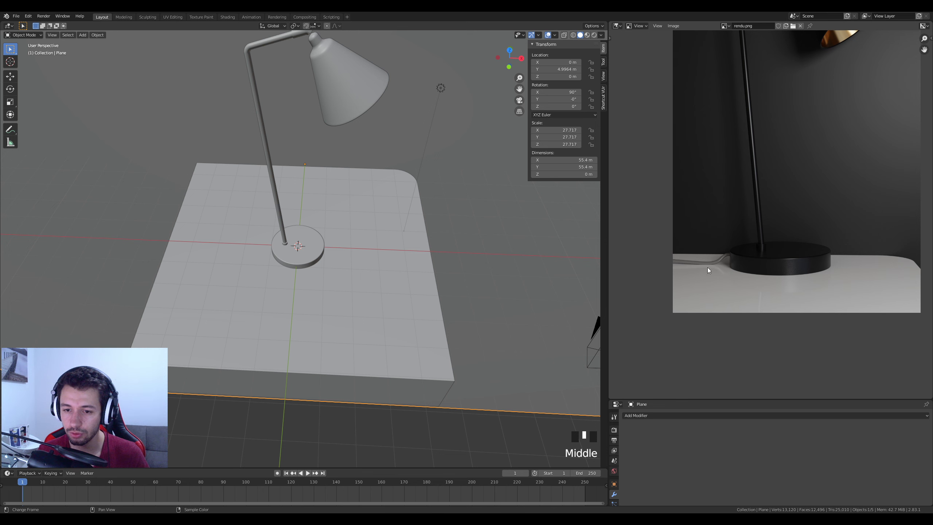
pyautogui.scroll(-3, 267, 244)
# In the front view, add a Bezier curve at the world origin and switch the viewport to wireframe shading.
pyautogui.press('KP_1')
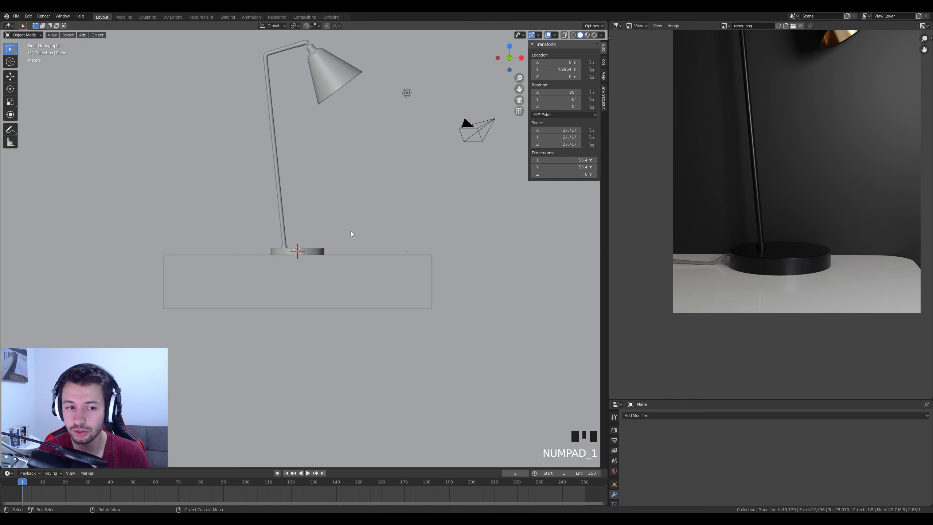
pyautogui.scroll(4, 351, 233)
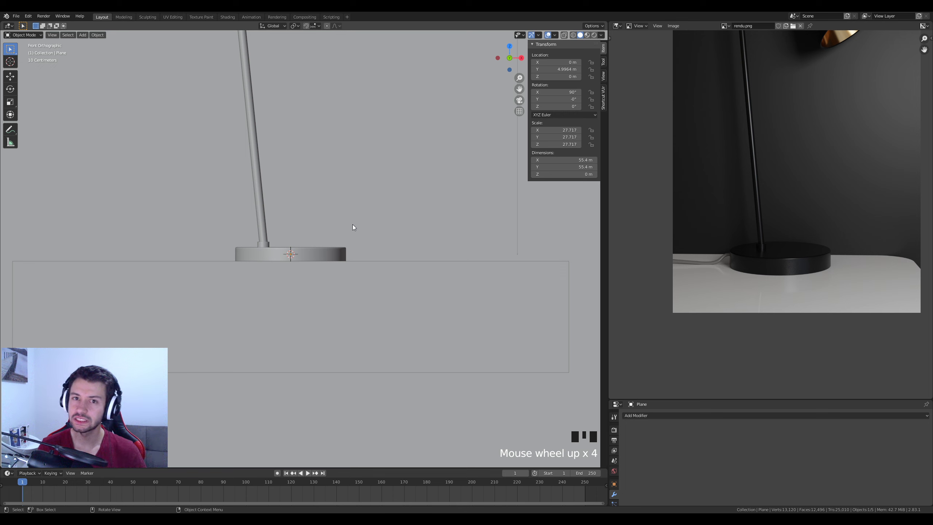
pyautogui.hotkey('shift', 'a')
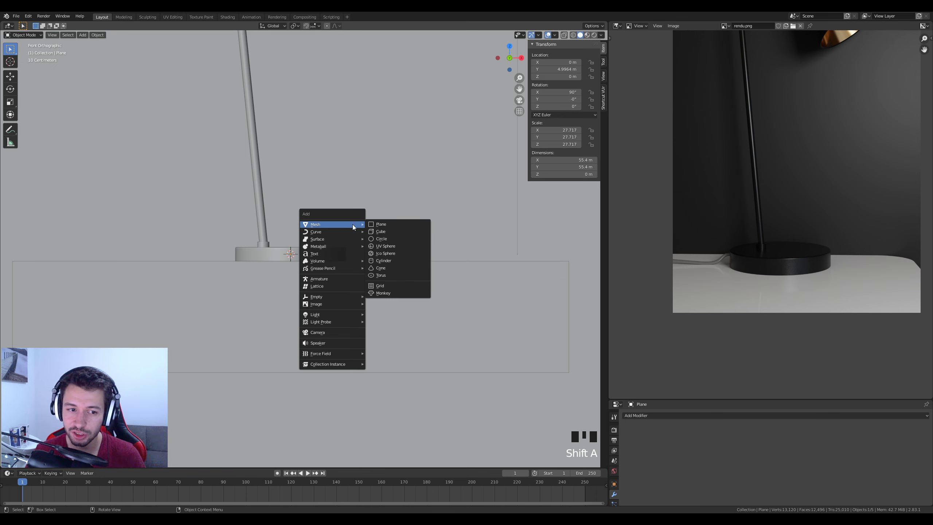
pyautogui.moveTo(345, 232)
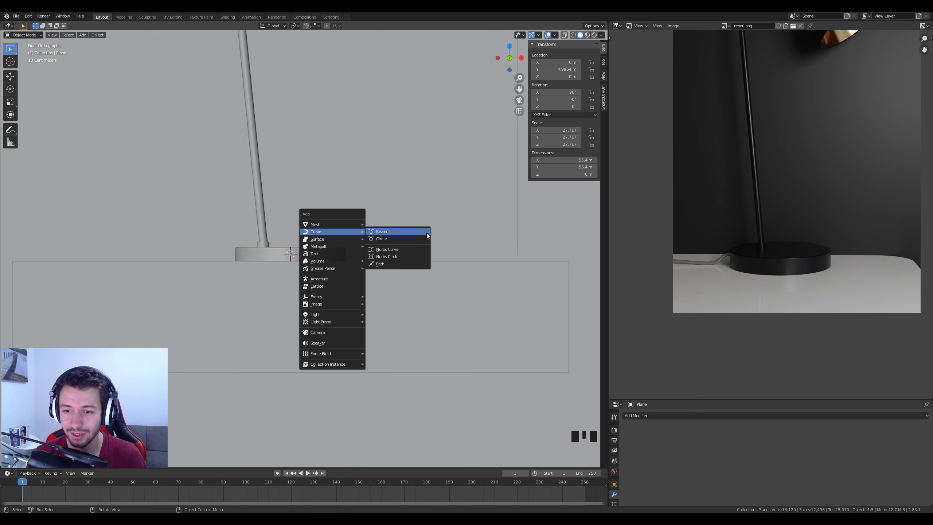
pyautogui.click(398, 231)
pyautogui.press('z')
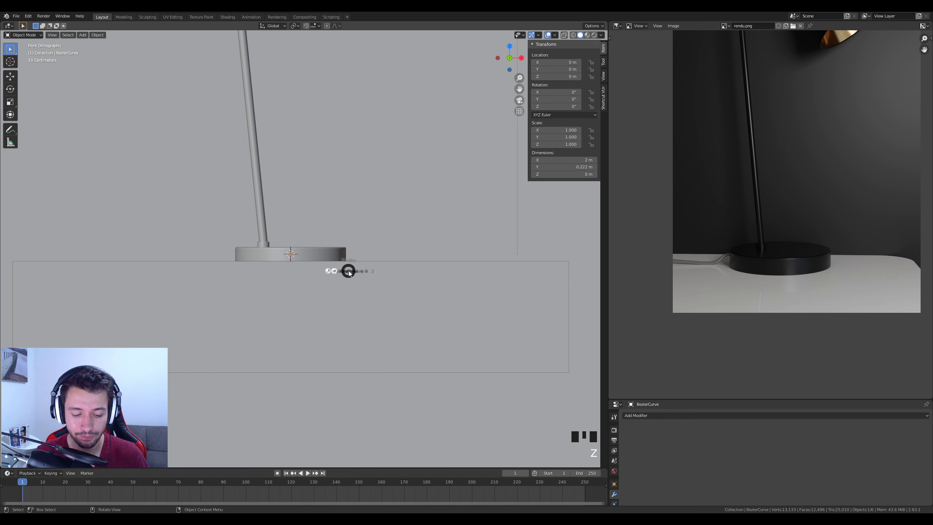
pyautogui.click(304, 276)
# Move the Bezier curve -2 m along X so it ends at the lamp base, and rotate it 90° about X.
pyautogui.press('g')
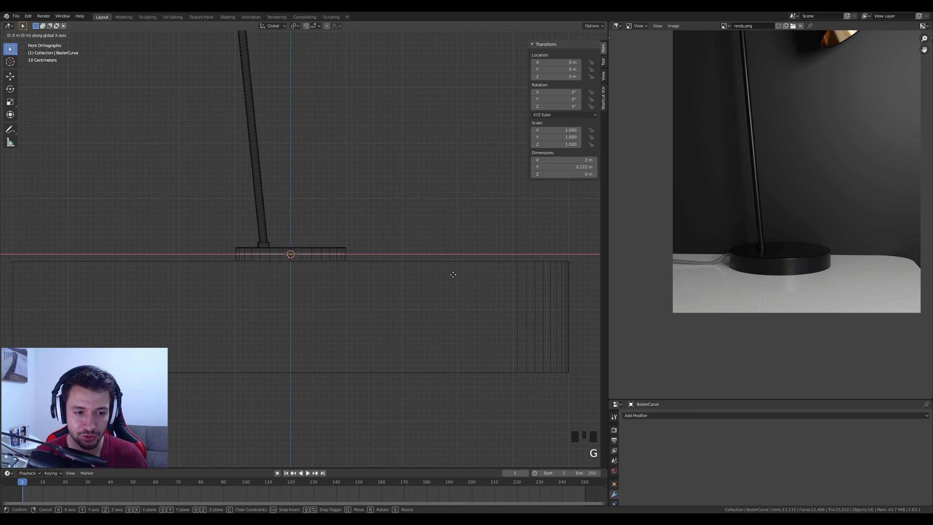
pyautogui.click(299, 280)
pyautogui.keyDown('shift'); pyautogui.moveTo(299, 280); pyautogui.dragTo(369, 281, button='middle'); pyautogui.keyUp('shift')
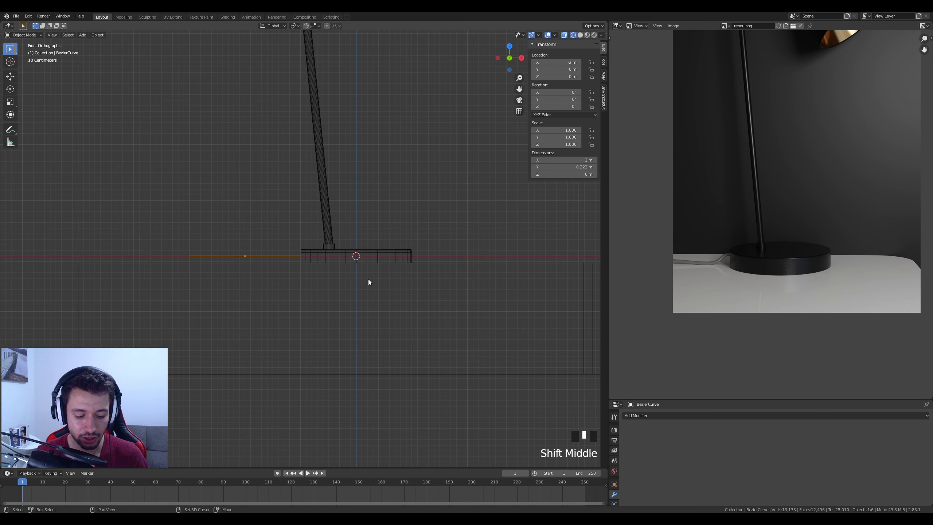
pyautogui.press('r')
pyautogui.press('x')
pyautogui.click(448, 332)
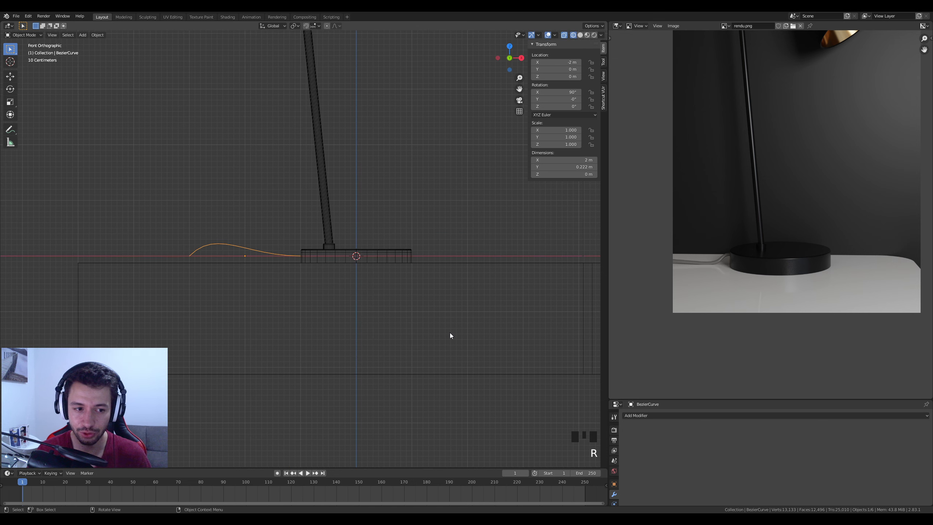
# Flatten the curve by moving the handle of its outer control point -0.5 m along Z.
pyautogui.press('Tab')
pyautogui.click(219, 229)
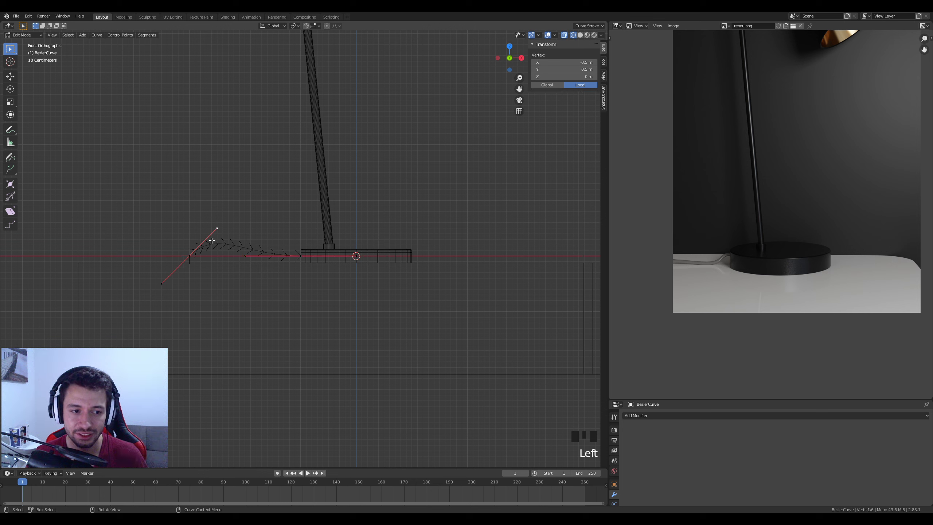
pyautogui.press('g')
pyautogui.press('z')
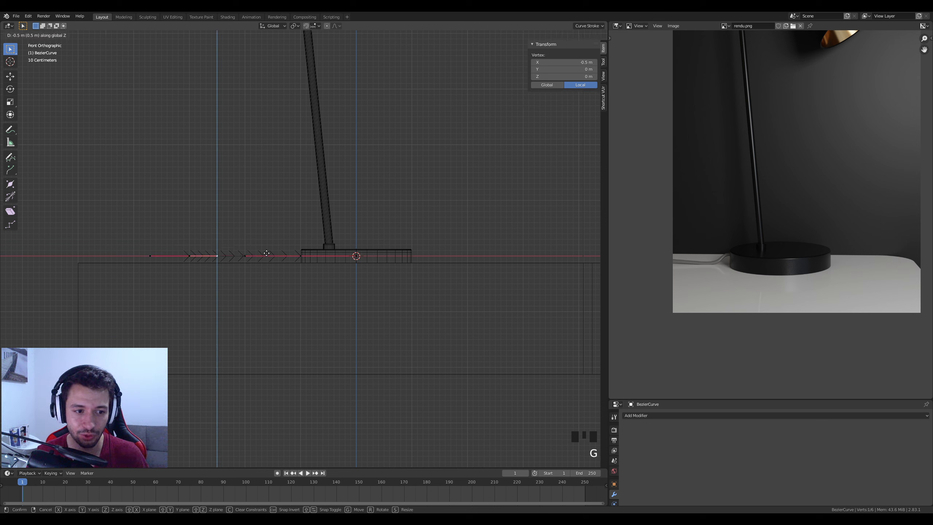
pyautogui.click(262, 262)
pyautogui.press('Tab')
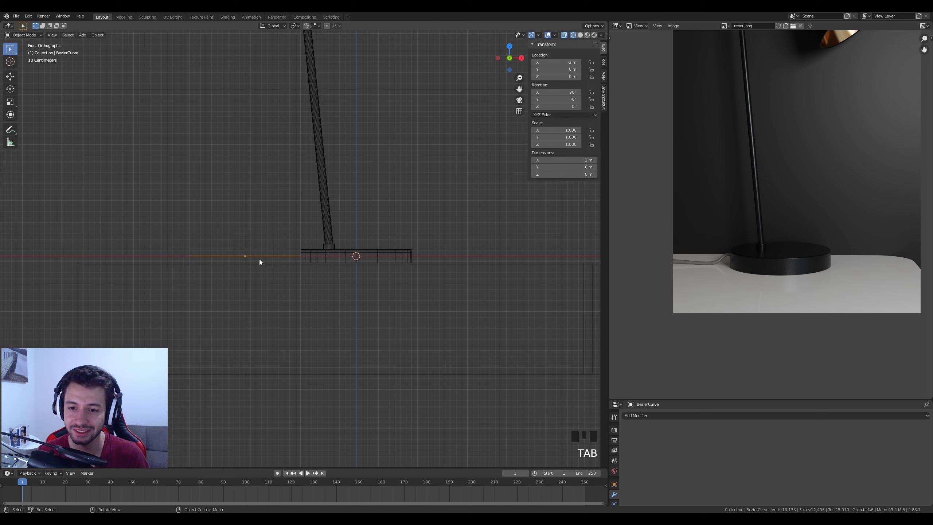
# Raise the curve slightly along Z so it meets the side of the lamp base higher up.
pyautogui.scroll(2, 357, 261)
pyautogui.keyDown('shift'); pyautogui.moveTo(357, 261); pyautogui.dragTo(359, 270, button='middle'); pyautogui.keyUp('shift')
pyautogui.scroll(2, 747, 247)
pyautogui.moveTo(747, 247); pyautogui.dragTo(797, 261, button='middle')
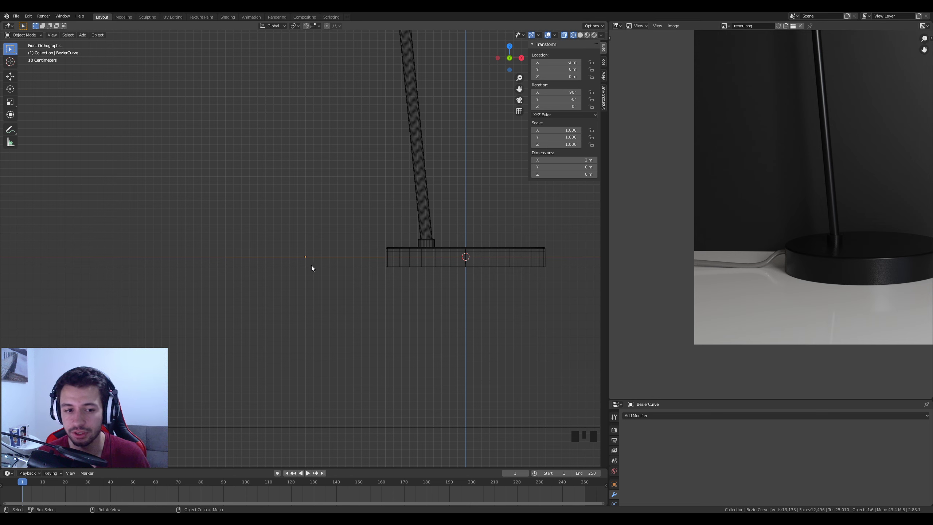
pyautogui.scroll(3, 392, 279)
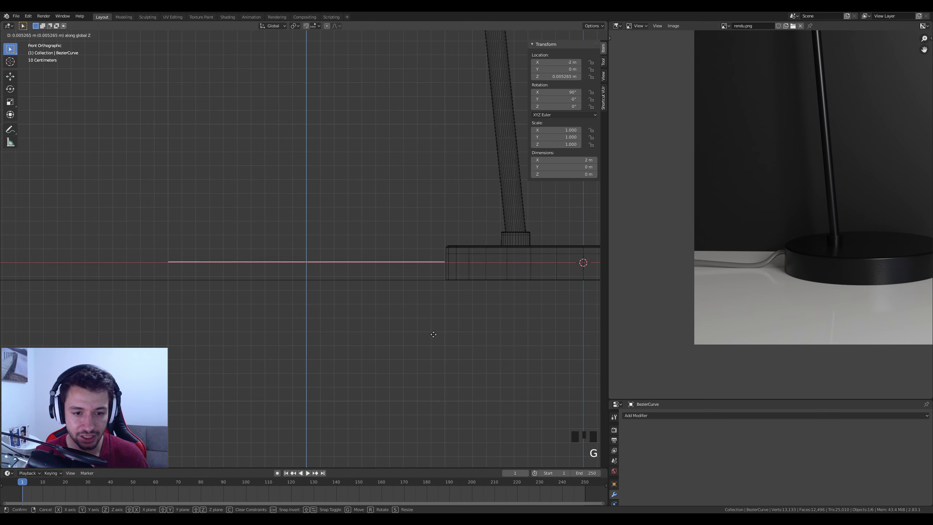
# Move the curve's outer control point closer to the lamp base and down to the tabletop, to about local Y -0.17 m.
pyautogui.press('Tab')
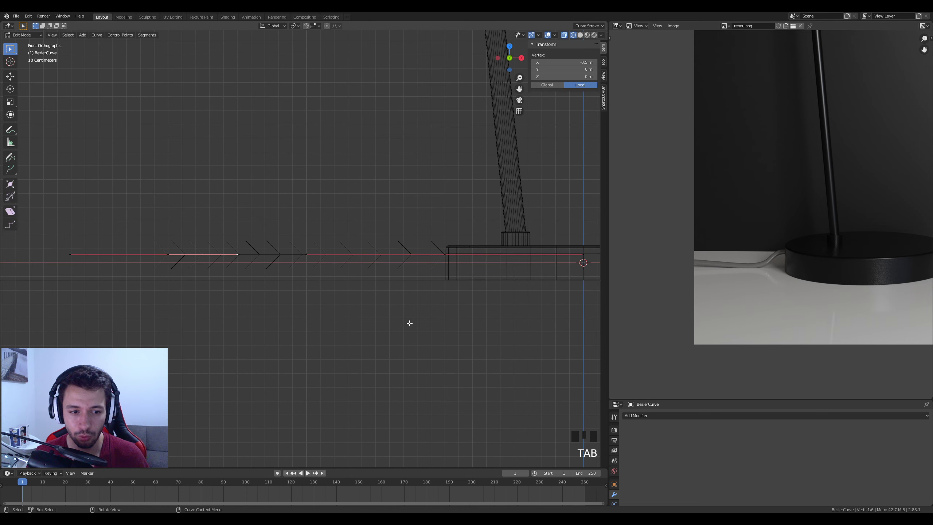
pyautogui.click(182, 258)
pyautogui.press('g')
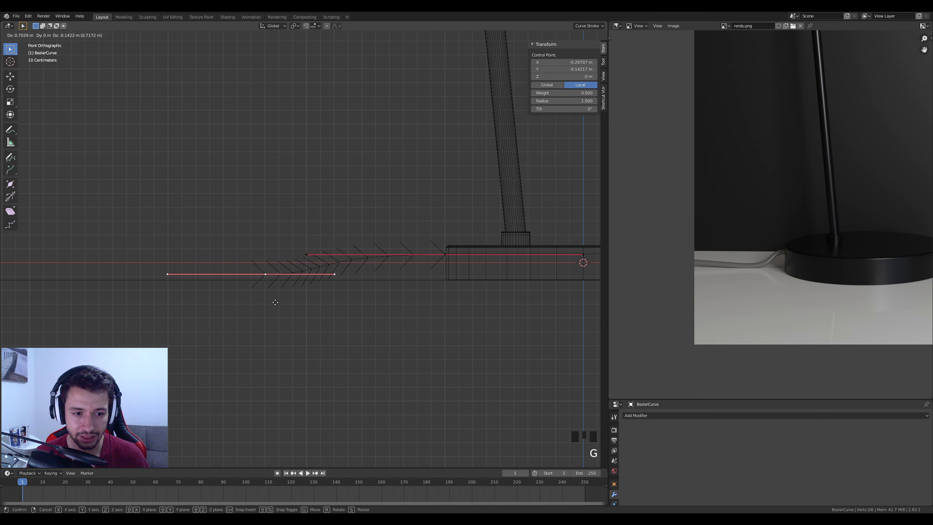
pyautogui.click(323, 306)
# Shorten the outward handle of the base-end control point by moving it along X to about 0.84 m.
pyautogui.click(309, 253)
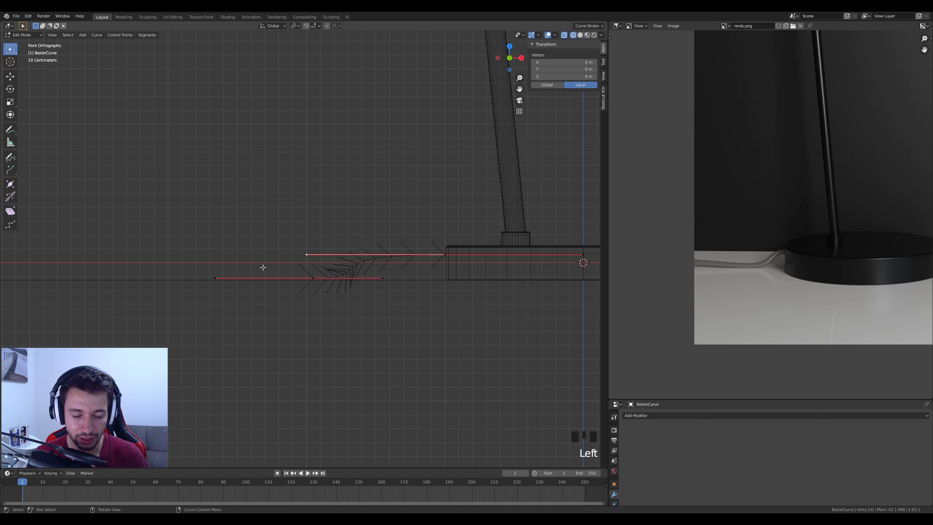
pyautogui.press('g')
pyautogui.press('x')
pyautogui.click(359, 258)
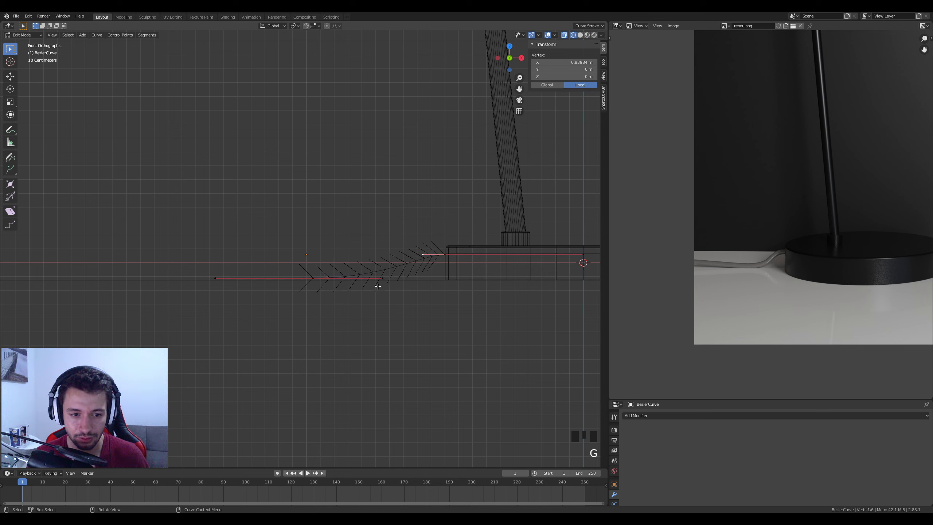
# Slide the outer control point along X toward the lamp base and extend its inner handle to about X 0.85 m.
pyautogui.click(384, 281)
pyautogui.click(315, 279)
pyautogui.press('g')
pyautogui.press('x')
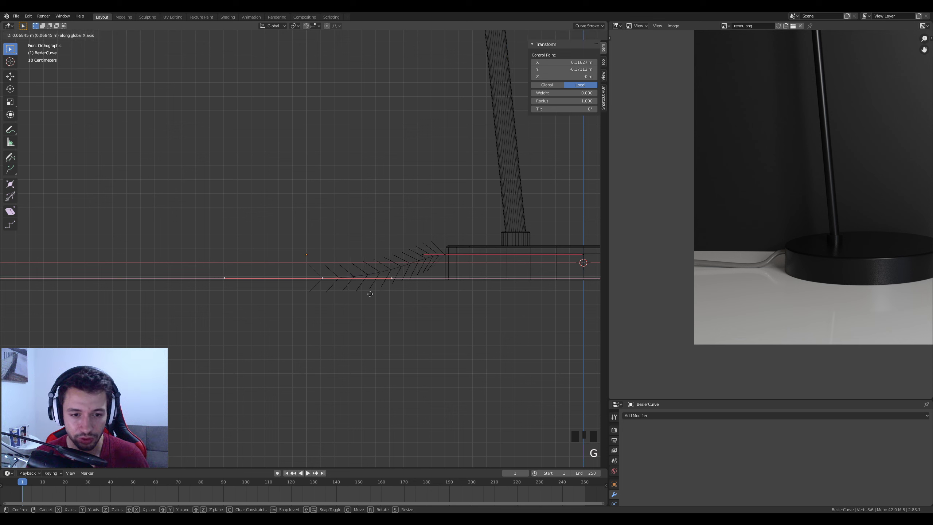
pyautogui.click(414, 280)
pyautogui.press('g')
pyautogui.press('x')
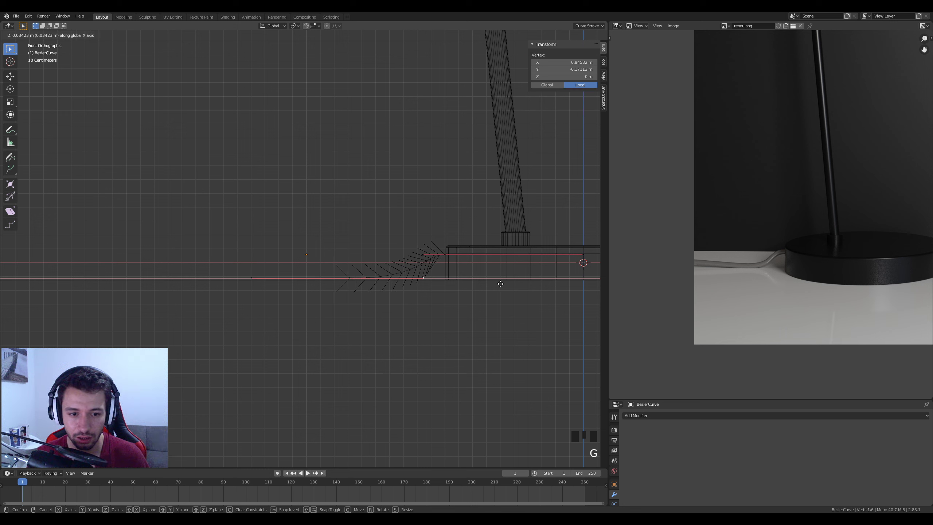
pyautogui.click(503, 282)
# Move the curve's outer control point up and toward the lamp base, to about local X 0.42 m, Y -0.12 m.
pyautogui.click(350, 280)
pyautogui.press('g')
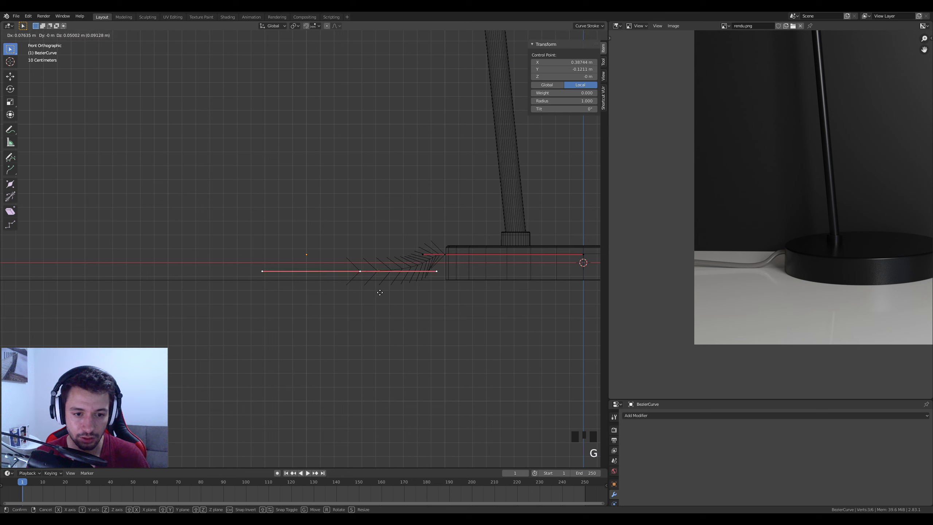
pyautogui.click(384, 292)
# Lengthen the outward handle of the base-end control point to about local X 0.70 m to soften the cable's bend.
pyautogui.click(424, 262)
pyautogui.press('g')
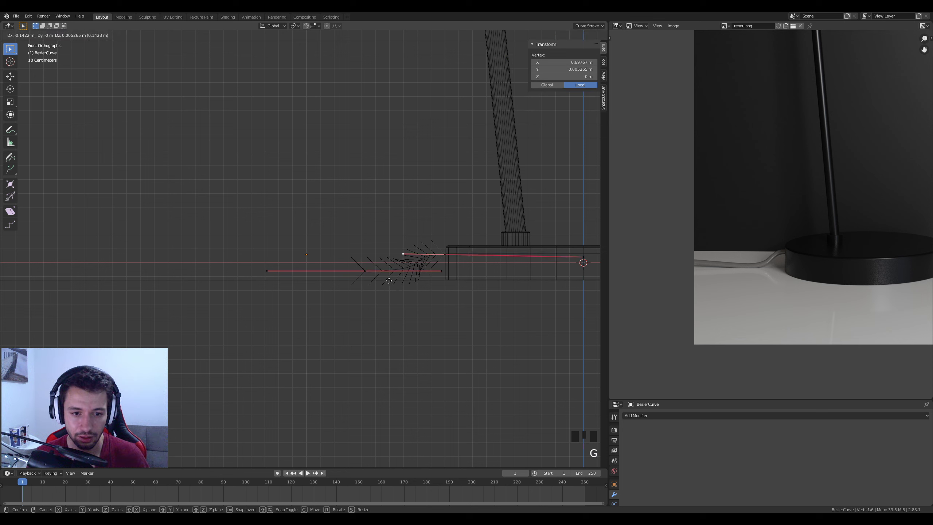
pyautogui.click(388, 281)
pyautogui.press('Tab')
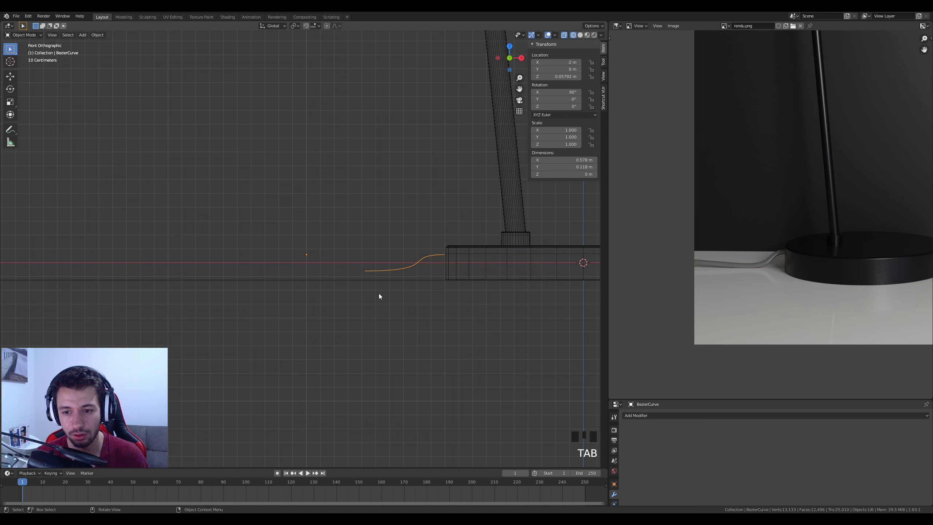
# Extrude the curve's outer control point about 1.7 m away from the lamp base to lengthen the cable.
pyautogui.press('Tab')
pyautogui.click(362, 271)
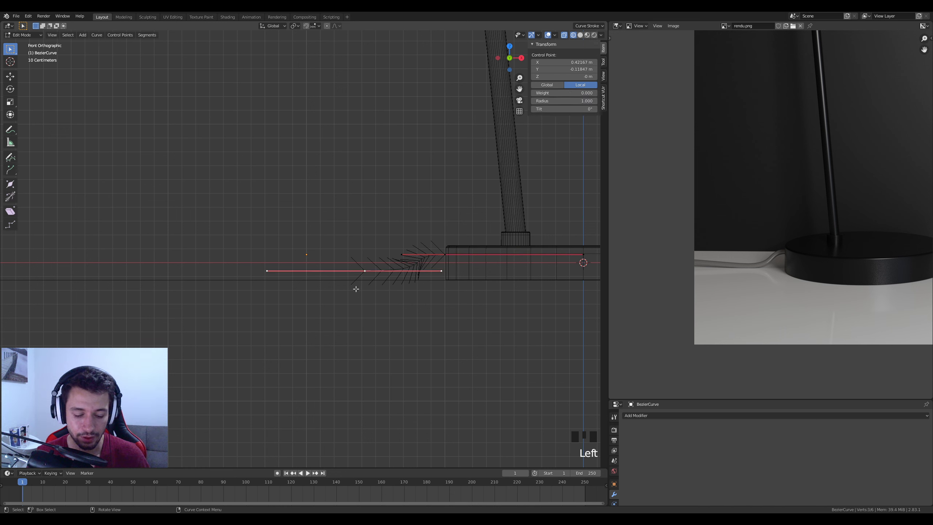
pyautogui.press('e')
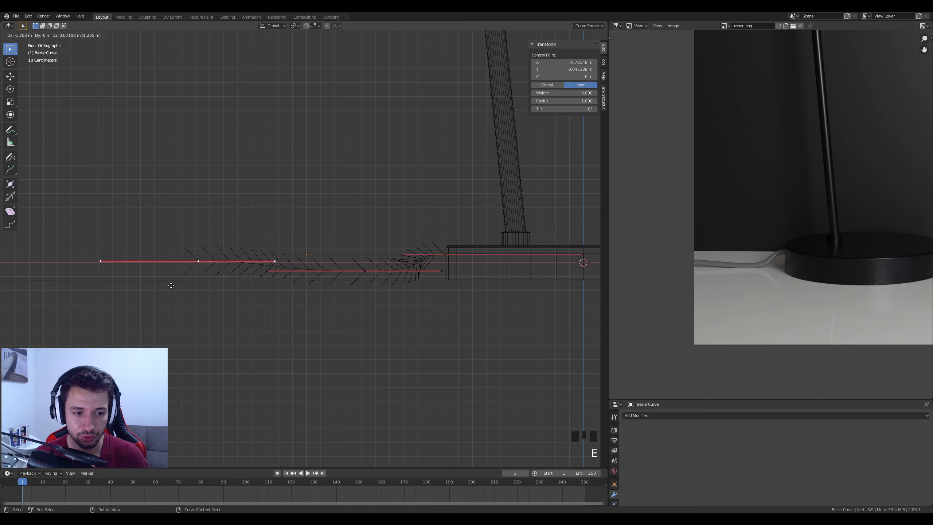
pyautogui.click(94, 292)
# Bend the cable sideways on the table, shifting the inner handle of its far end point about 0.07 m along Y.
pyautogui.moveTo(93, 292); pyautogui.dragTo(298, 253, button='middle')
pyautogui.scroll(-3, 298, 253)
pyautogui.click(285, 233)
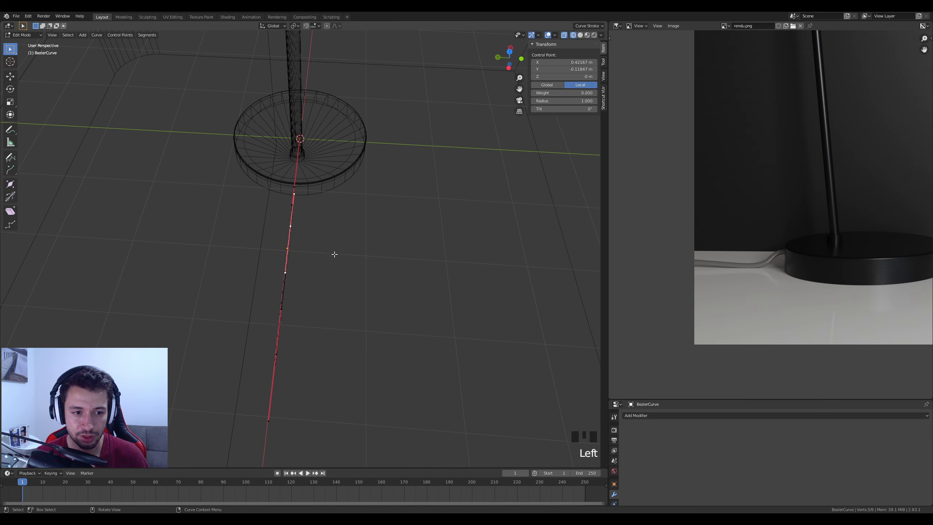
pyautogui.press('g')
pyautogui.click(336, 227)
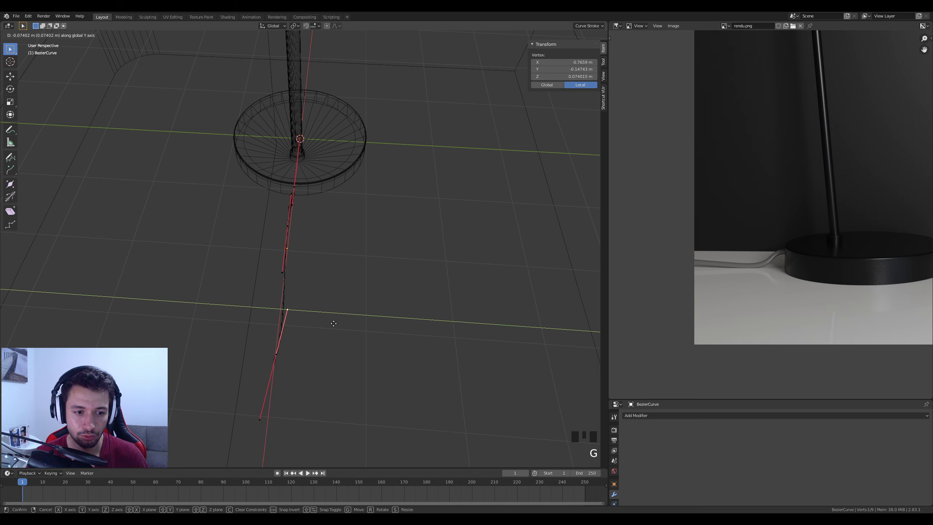
pyautogui.press('Tab')
# Add a Bezier circle and move it along X to about -4.06 m, beyond the cable's free end.
pyautogui.moveTo(352, 339); pyautogui.dragTo(433, 277, button='middle')
pyautogui.scroll(2, 298, 302)
pyautogui.hotkey('shift', 'a')
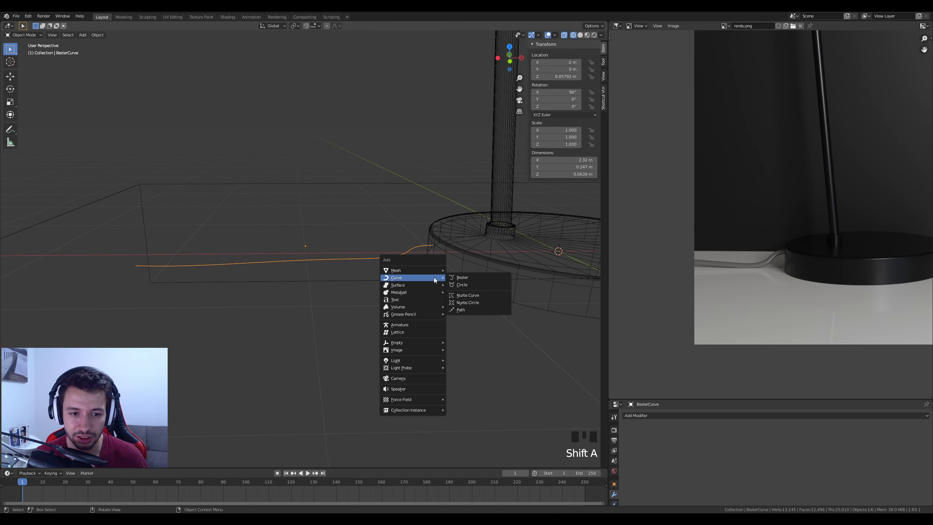
pyautogui.click(461, 284)
pyautogui.press('g')
pyautogui.press('x')
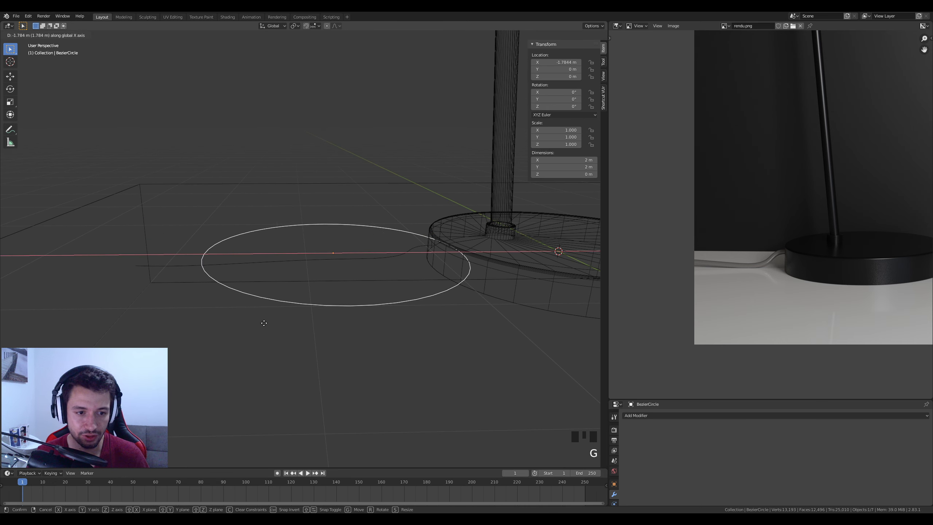
pyautogui.click(74, 331)
# Scale the Bezier circle down to 0.1.
pyautogui.scroll(-4, 253, 332)
pyautogui.press('s')
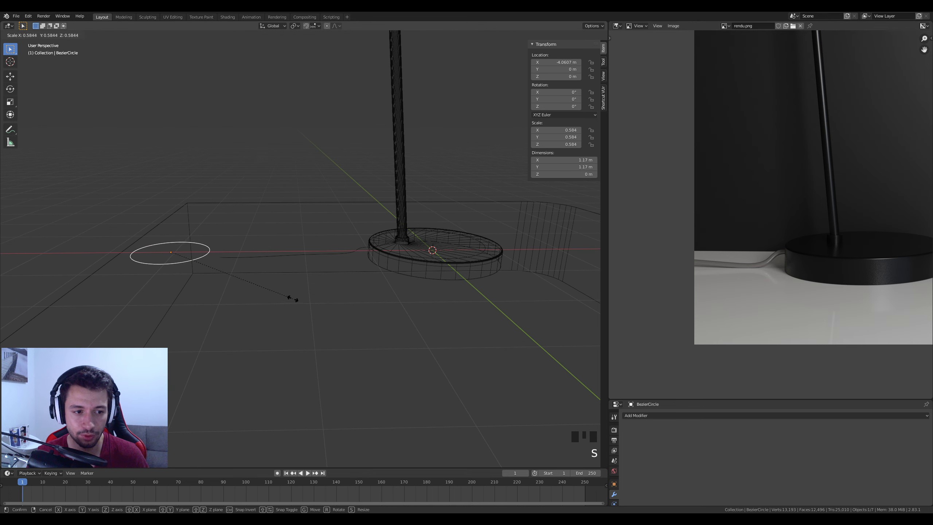
pyautogui.click(180, 262)
pyautogui.moveTo(171, 261); pyautogui.dragTo(180, 287, button='middle')
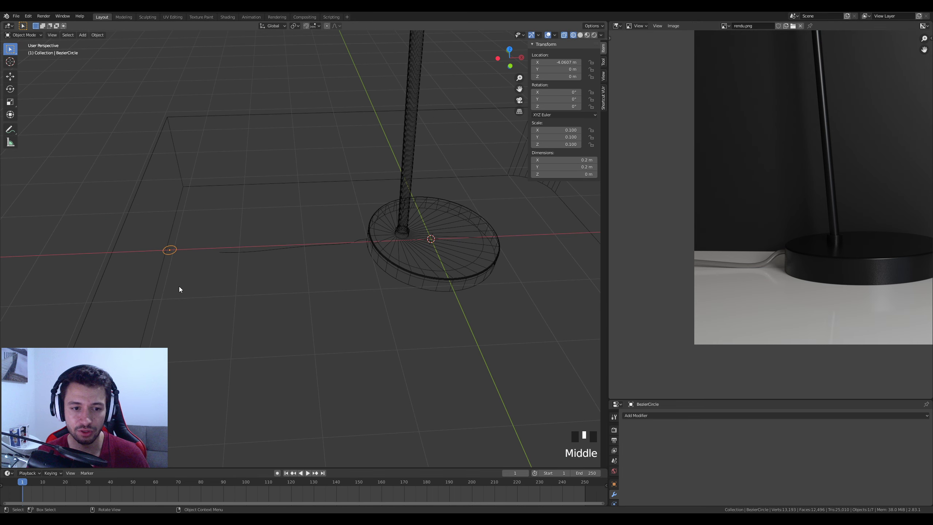
# Assign the Bezier circle as the cable curve's bevel object and show the scene in solid shading.
pyautogui.click(350, 244)
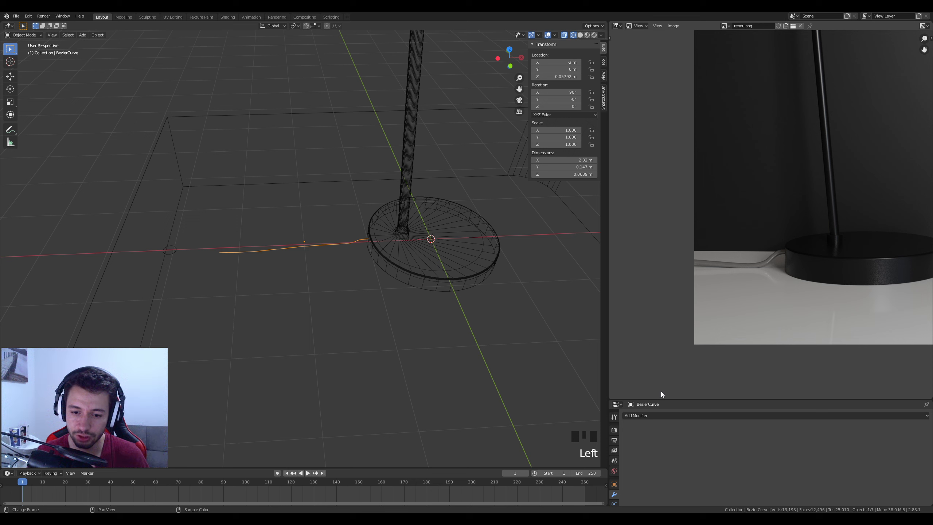
pyautogui.moveTo(681, 399); pyautogui.dragTo(674, 247)
pyautogui.click(614, 372)
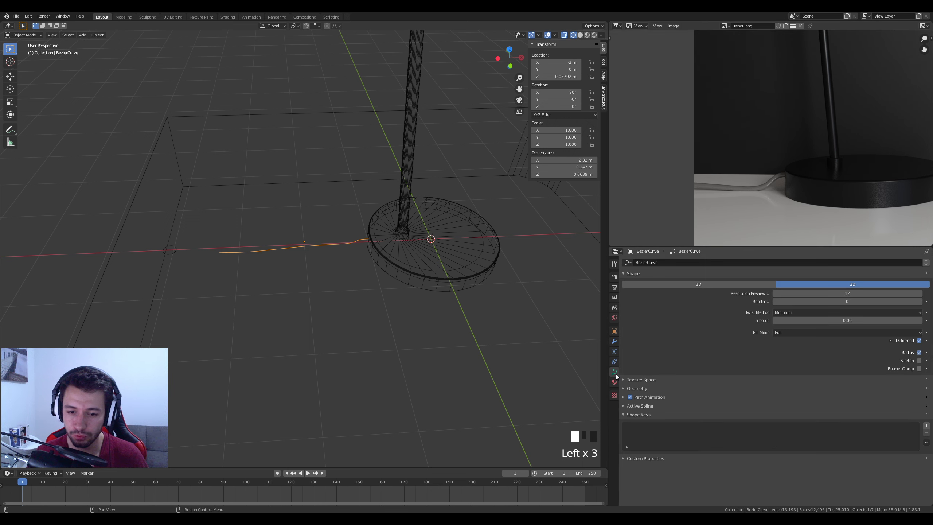
pyautogui.click(623, 388)
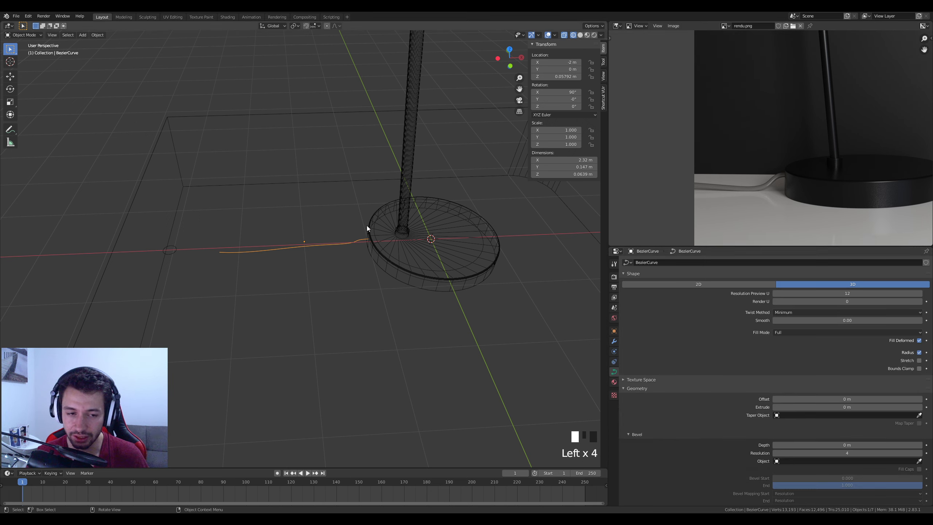
pyautogui.press('z')
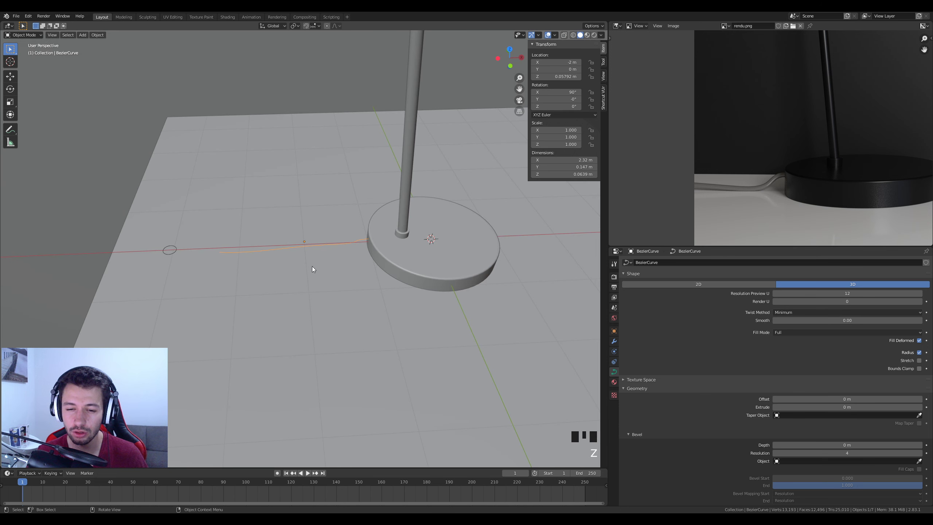
pyautogui.click(919, 461)
pyautogui.click(173, 248)
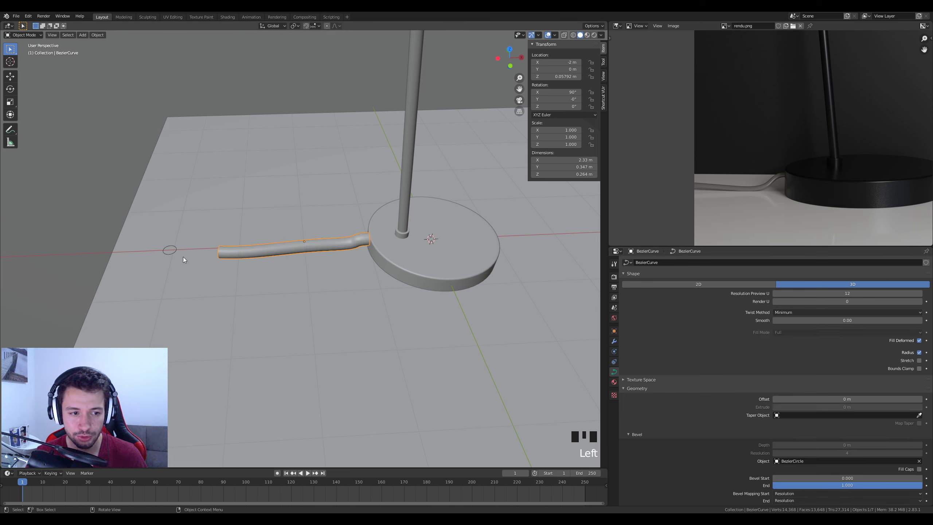
# Scale the Bezier circle down to about 0.039 to thin the cable.
pyautogui.click(171, 250)
pyautogui.press('s')
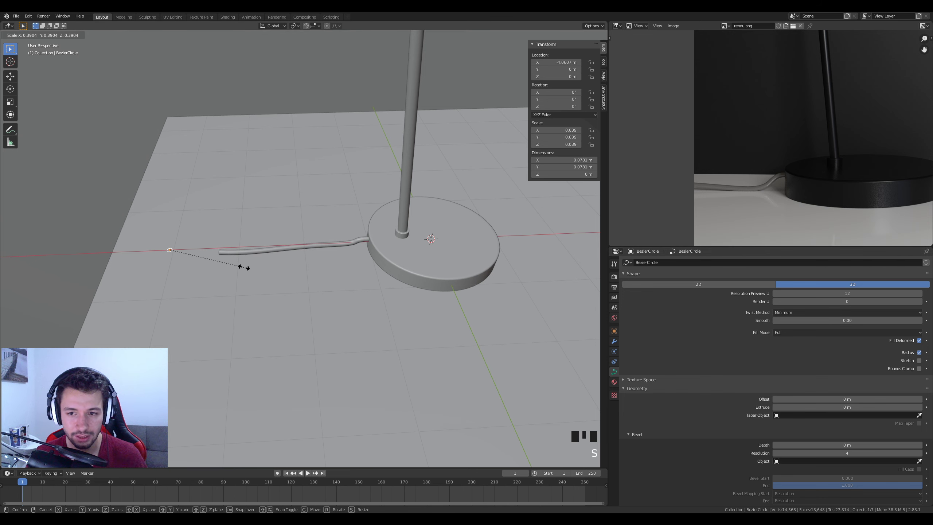
pyautogui.click(245, 268)
pyautogui.moveTo(347, 298)
pyautogui.mouseDown(button='middle')
pyautogui.moveTo(382, 268)
pyautogui.moveTo(397, 269)
pyautogui.moveTo(353, 292)
pyautogui.mouseUp(button='middle')
pyautogui.scroll(6, 354, 293)
# Set the cable curve's preview resolution U to 36.
pyautogui.click(528, 281)
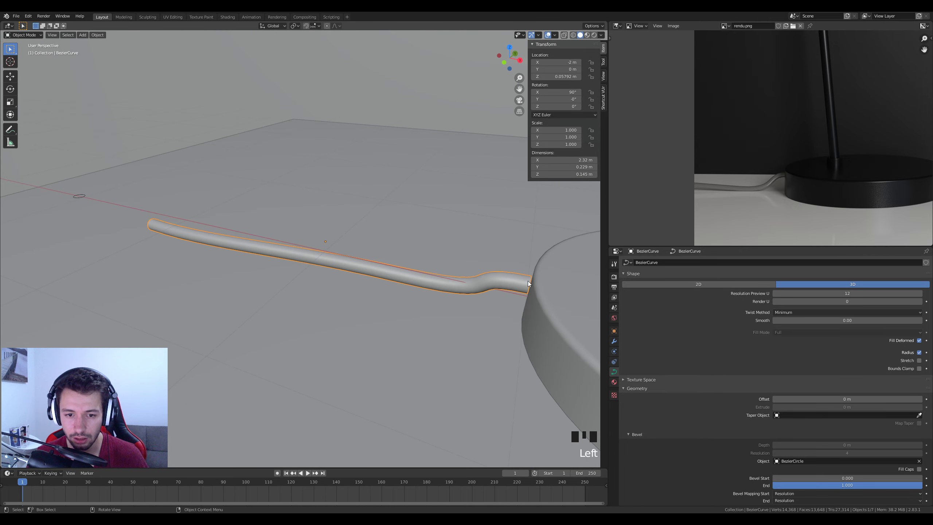
pyautogui.doubleClick(839, 293)
pyautogui.write('36')
pyautogui.press('Return')
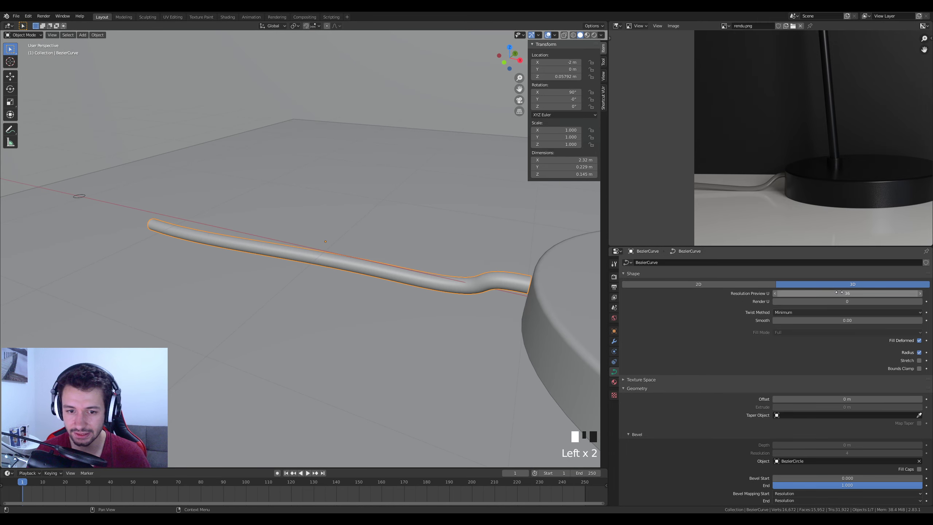
# Move the cable about 0.02 m along X so its end enters the side of the lamp base.
pyautogui.press('g')
pyautogui.press('x')
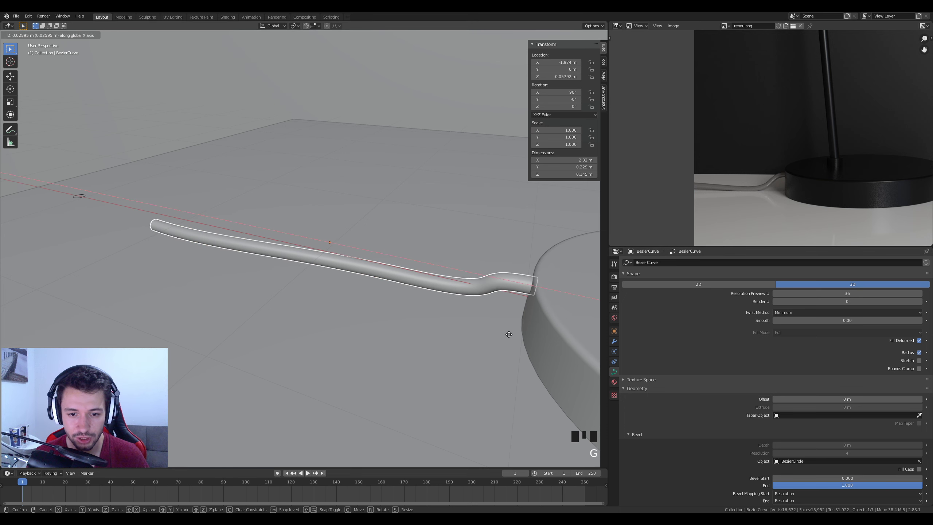
pyautogui.click(512, 335)
pyautogui.scroll(-6, 512, 335)
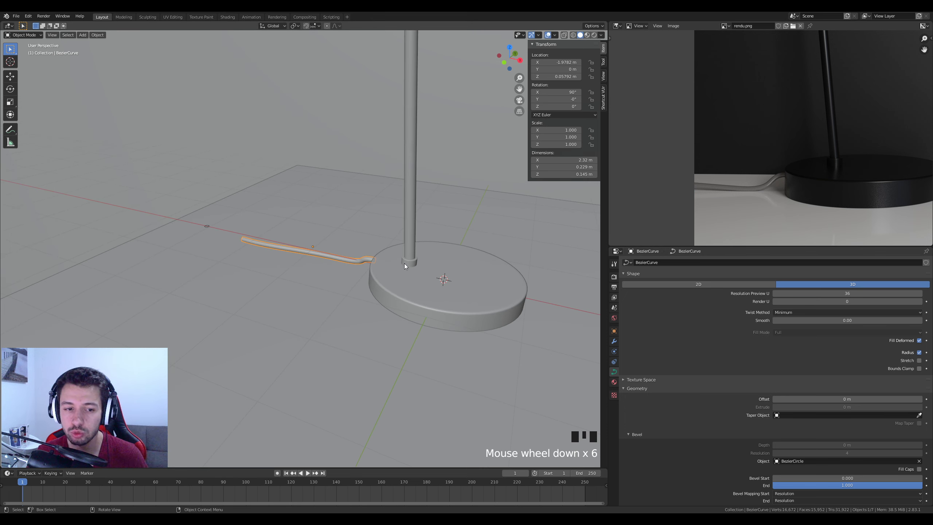
# Check the lamp model and select it together with its power cable.
pyautogui.click(404, 263)
pyautogui.click(352, 260)
pyautogui.click(402, 272)
pyautogui.scroll(-5, 362, 231)
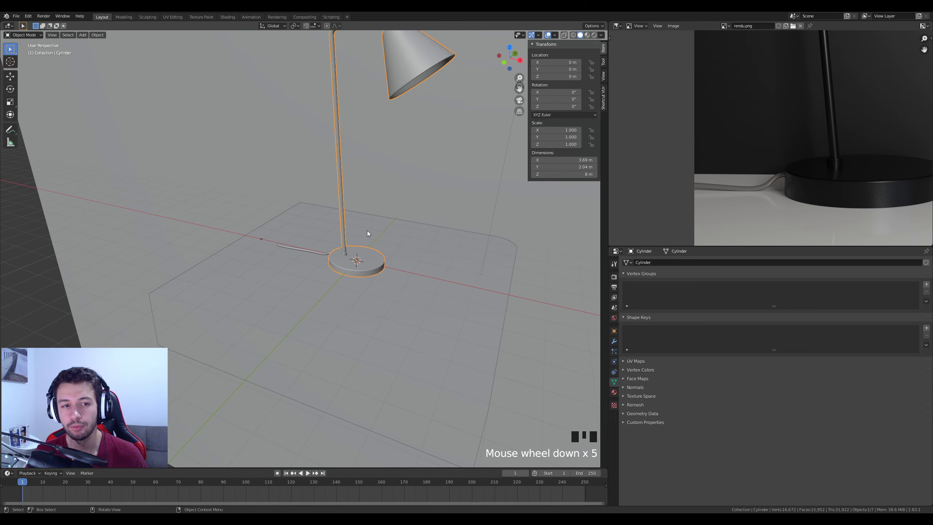
pyautogui.moveTo(367, 233); pyautogui.dragTo(353, 330, button='middle')
pyautogui.press('Tab')
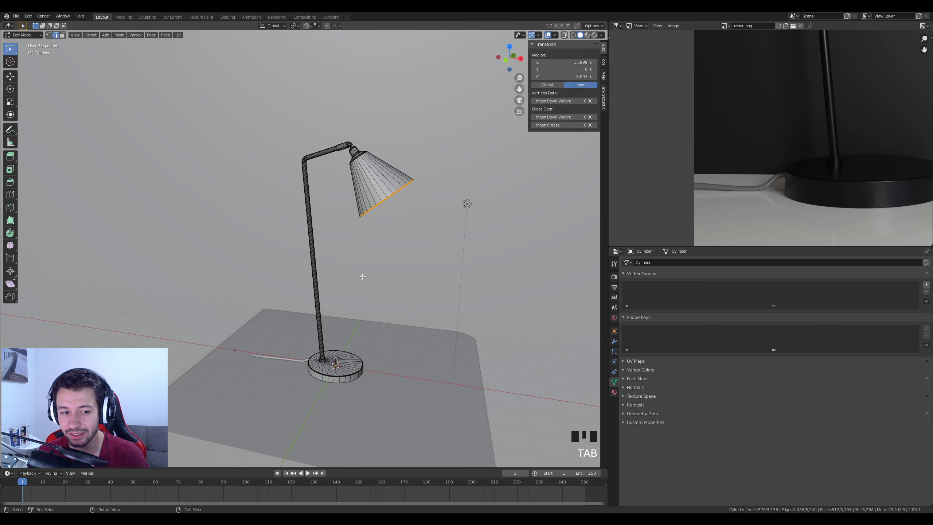
pyautogui.scroll(4, 323, 166)
pyautogui.keyDown('shift'); pyautogui.moveTo(323, 451); pyautogui.dragTo(325, 362, button='middle'); pyautogui.keyUp('shift')
pyautogui.press('Tab')
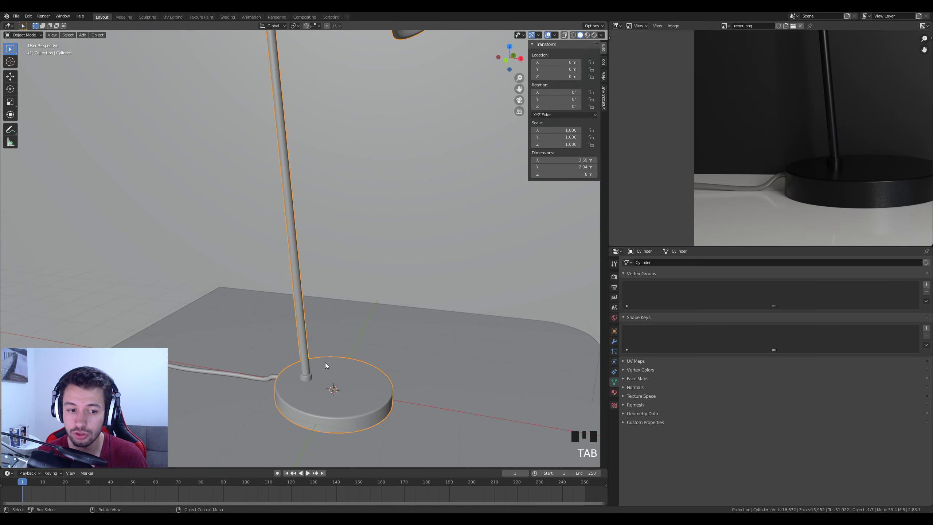
pyautogui.scroll(-4, 334, 280)
pyautogui.moveTo(359, 274); pyautogui.dragTo(279, 302, button='middle')
pyautogui.scroll(3, 297, 352)
pyautogui.keyDown('shift'); pyautogui.click(288, 340); pyautogui.keyUp('shift')
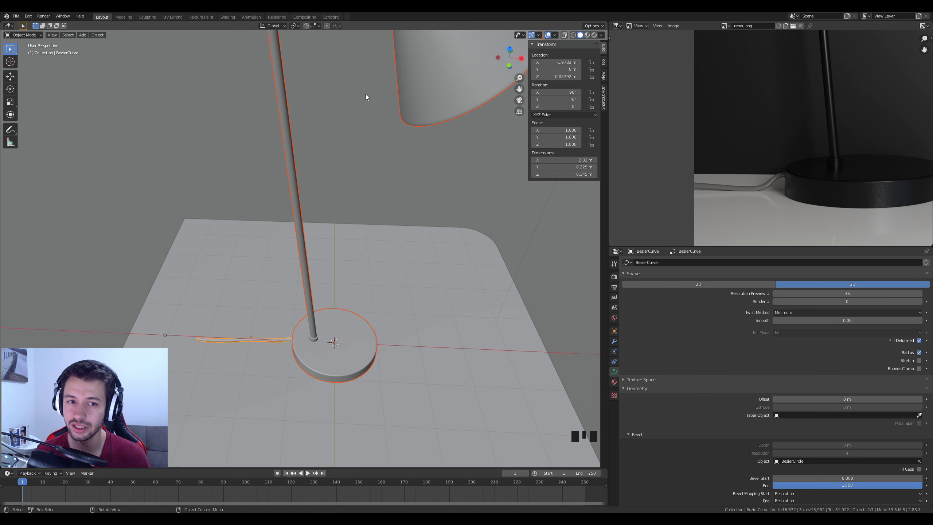
# In top view, move the lamp and cable about 2 m along X and 3.1 m along Y toward the table's rounded corner.
pyautogui.press('KP_7')
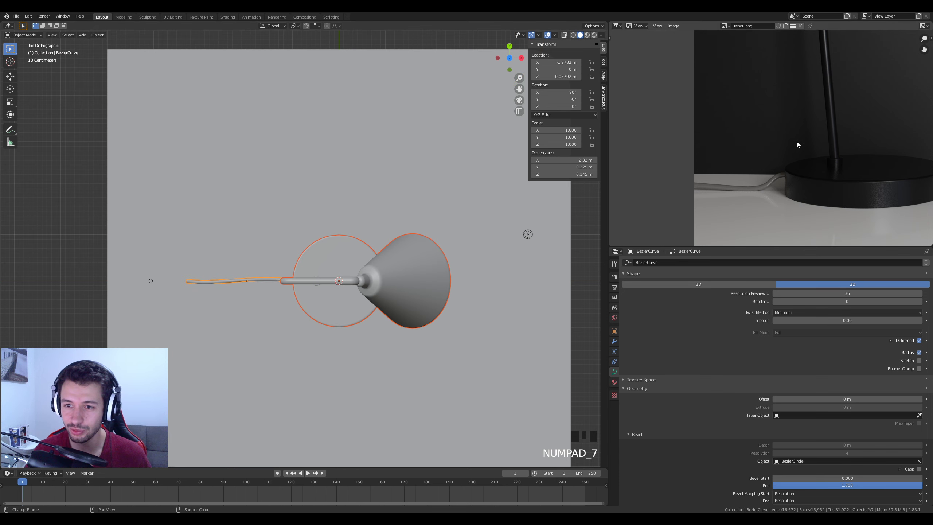
pyautogui.scroll(-8, 811, 152)
pyautogui.scroll(-3, 404, 323)
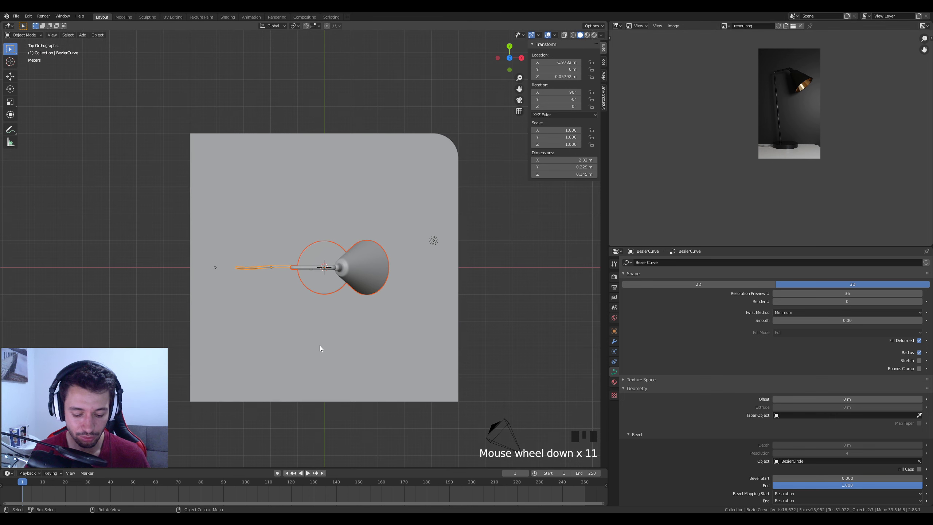
pyautogui.press('g')
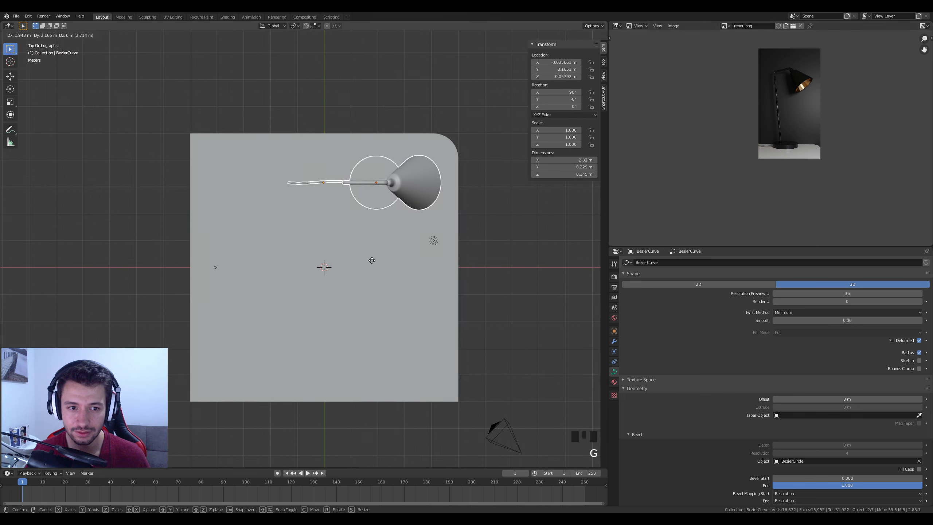
pyautogui.click(372, 263)
# Rotate the lamp and cable about -14.1° around Z and compare their orientation with the reference image.
pyautogui.press('r')
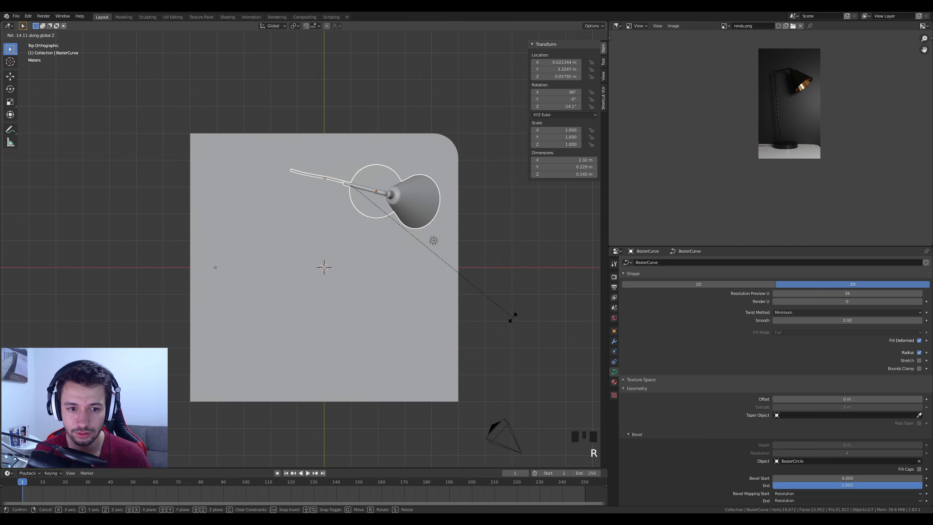
pyautogui.click(514, 312)
pyautogui.moveTo(527, 205); pyautogui.dragTo(428, 253, button='middle')
pyautogui.scroll(4, 790, 88)
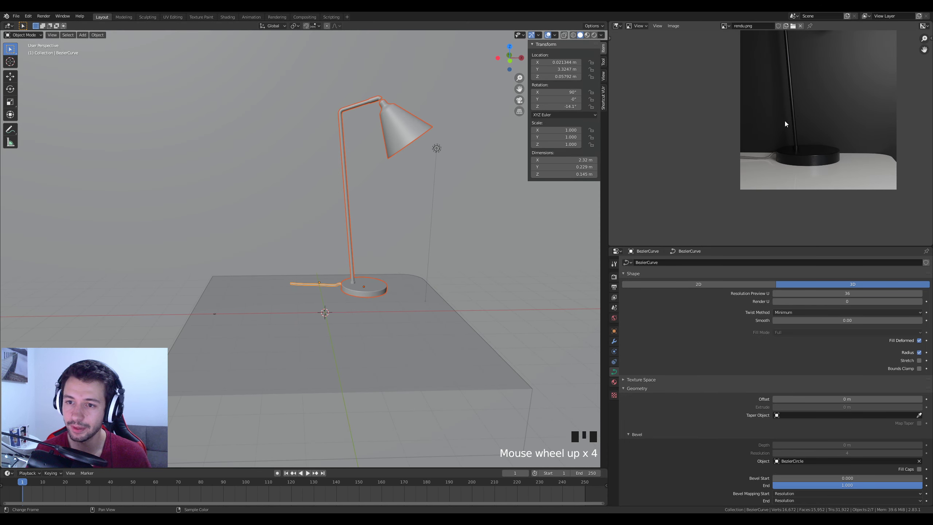
pyautogui.moveTo(790, 88); pyautogui.dragTo(767, 183, button='middle')
pyautogui.scroll(2, 382, 241)
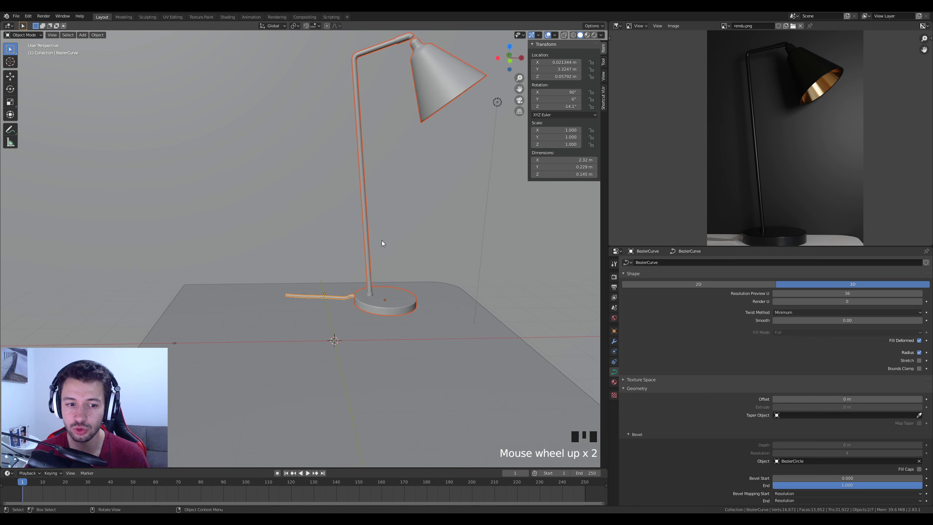
pyautogui.keyDown('shift'); pyautogui.moveTo(382, 240); pyautogui.dragTo(349, 273, button='middle'); pyautogui.keyUp('shift')
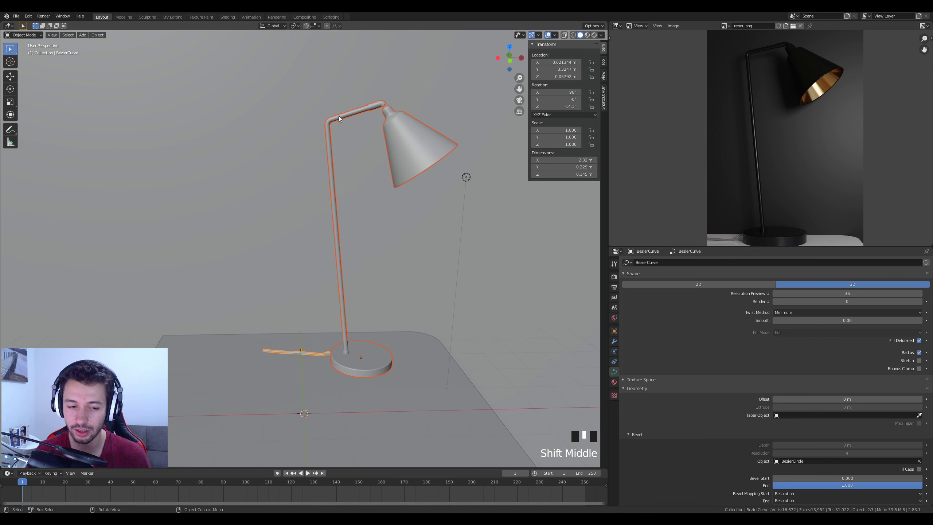